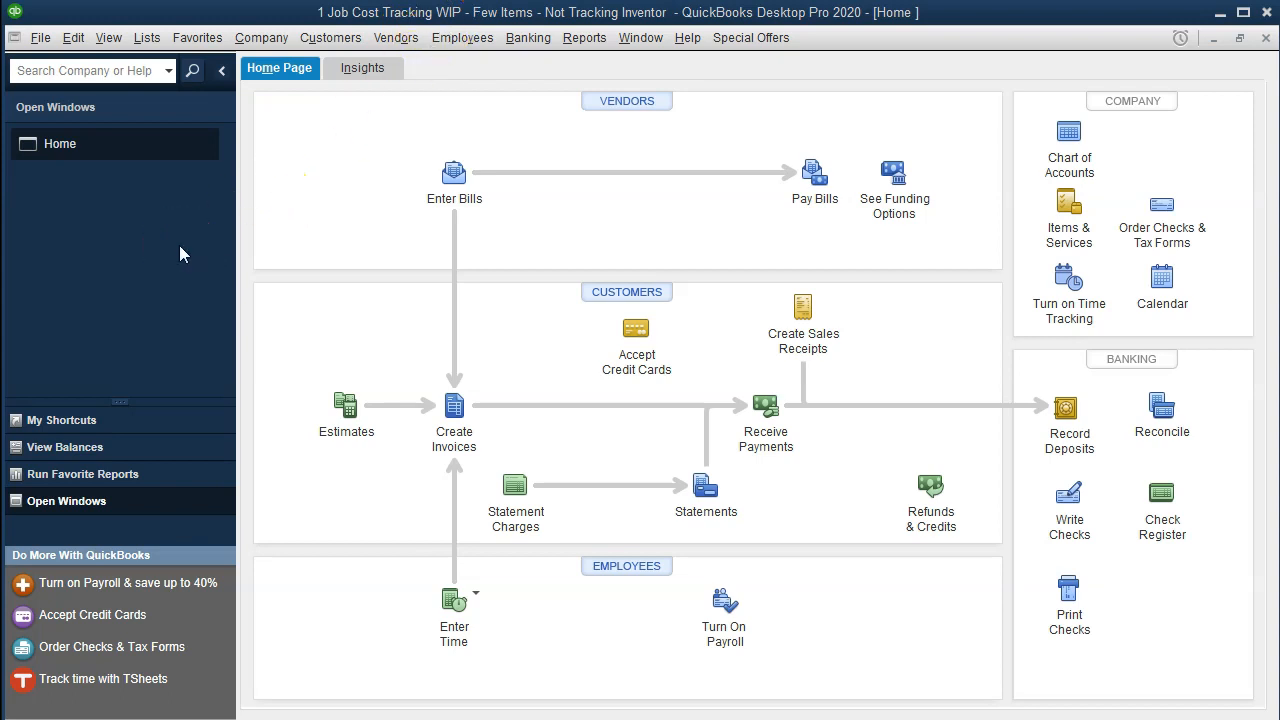
Show the list of open windows beside the home page.
click(112, 42)
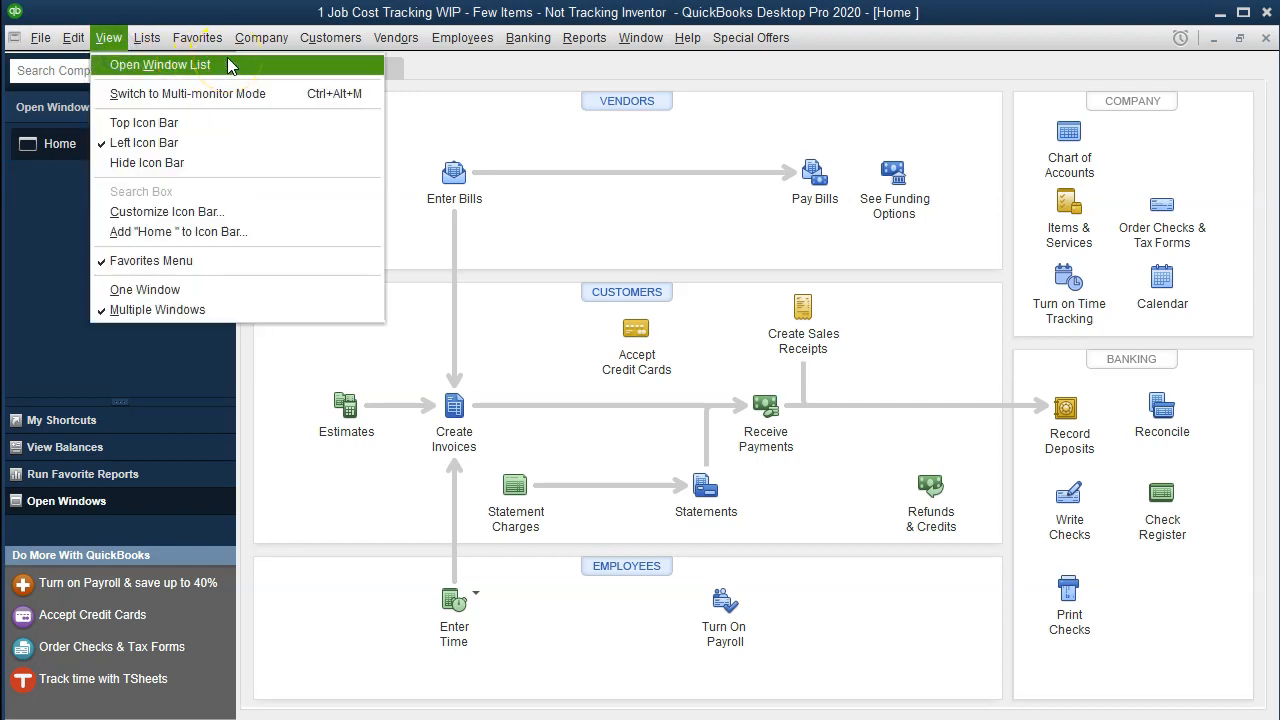
click(228, 65)
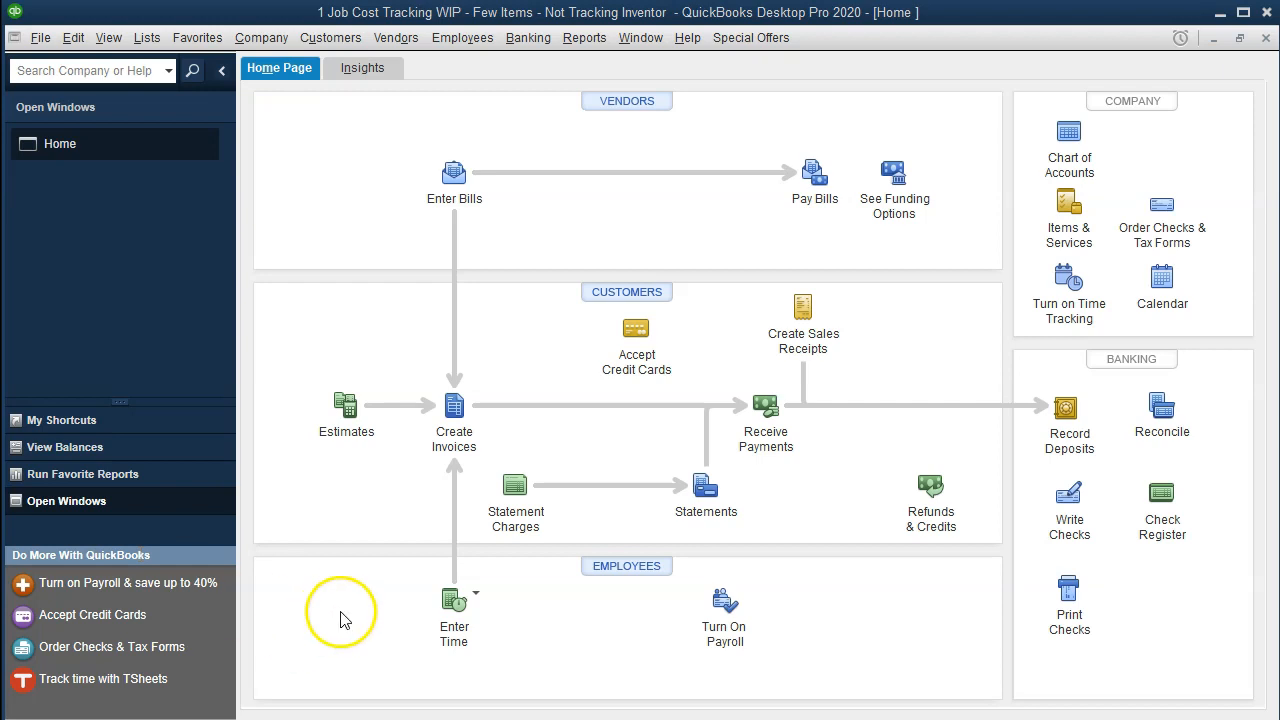
Switch to the Excel job cost workbook and examine the Factory overhead entries alongside the journal entries on the Example sheet.
key(alt+Tab)
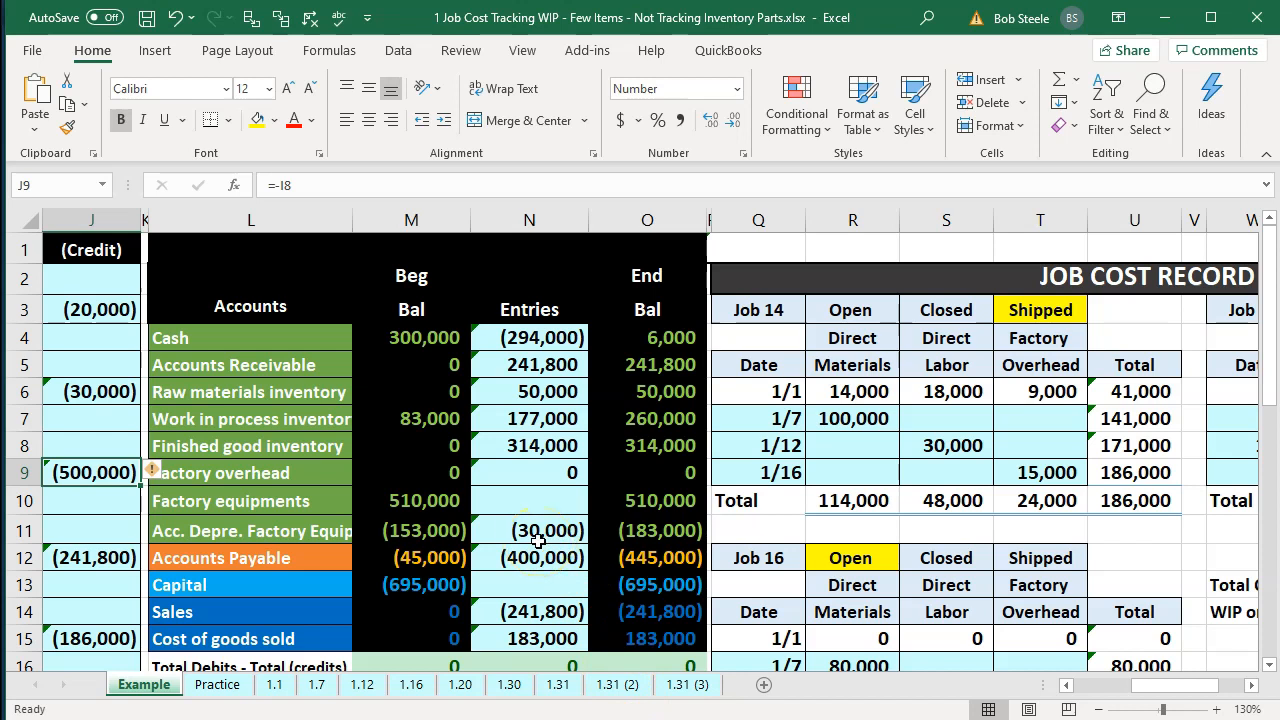
click(509, 472)
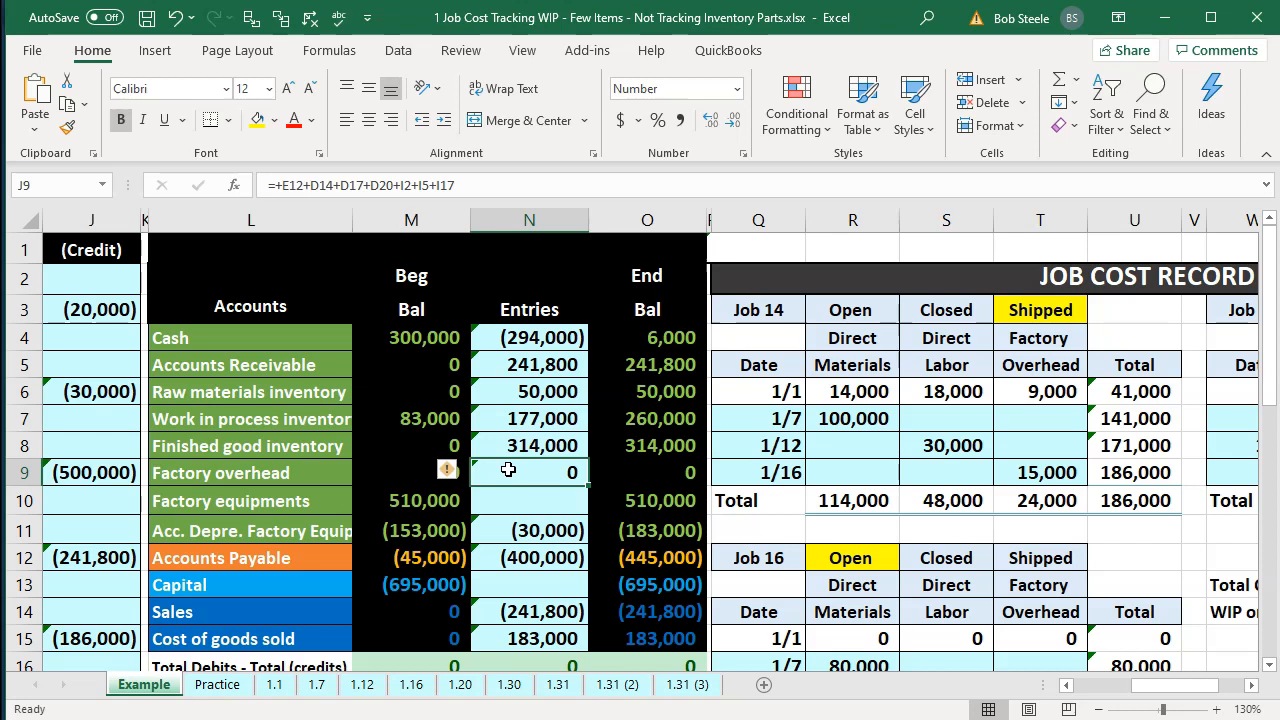
key(Left)
key(Left)
key(Left)
key(Left)
key(Left)
key(Left)
key(Left)
key(Left)
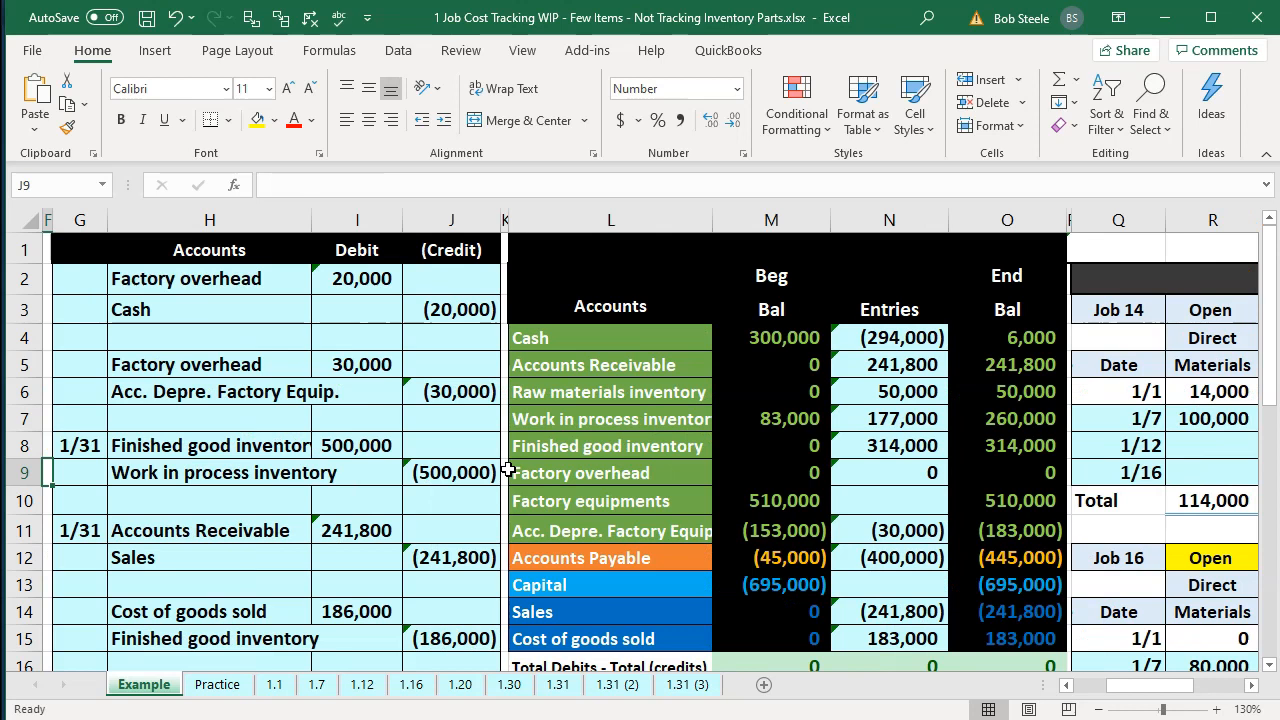
key(Right)
key(Right)
key(Right)
key(Right)
key(Right)
key(Right)
key(Right)
key(Right)
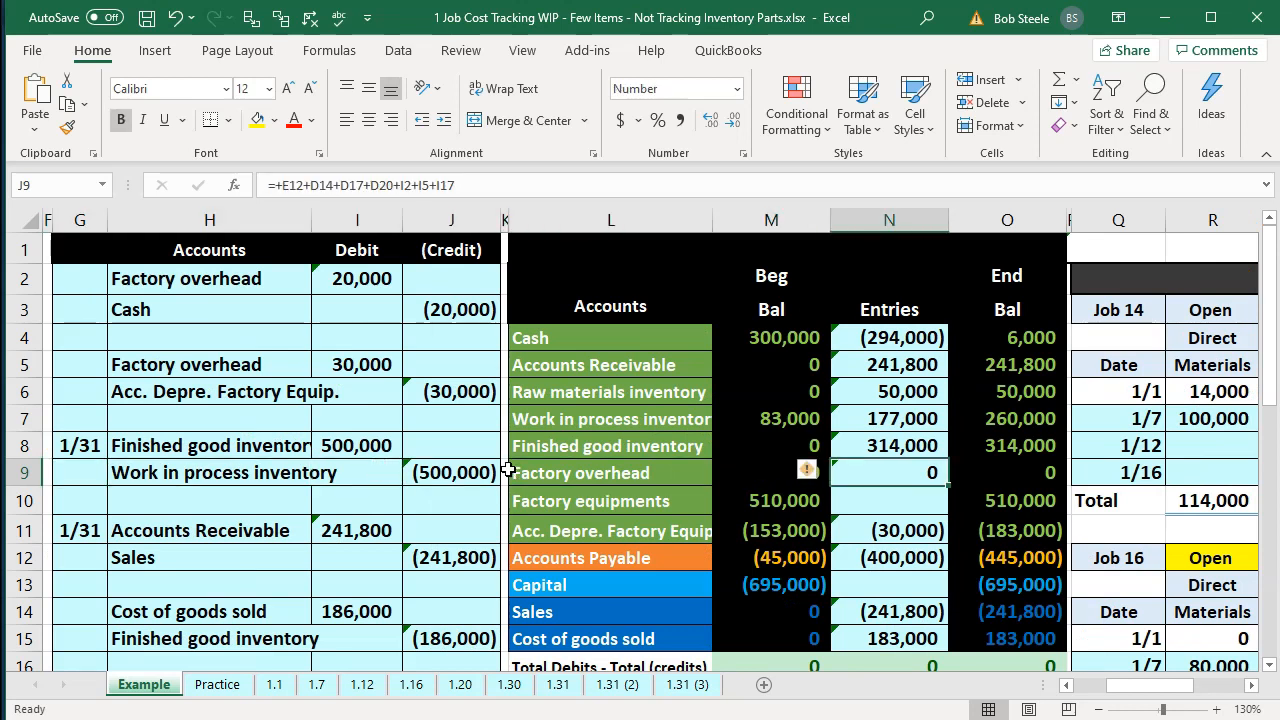
Review the raw materials, work in process and finished goods inventory accounts and the sales and cost of goods sold accounts.
click(662, 390)
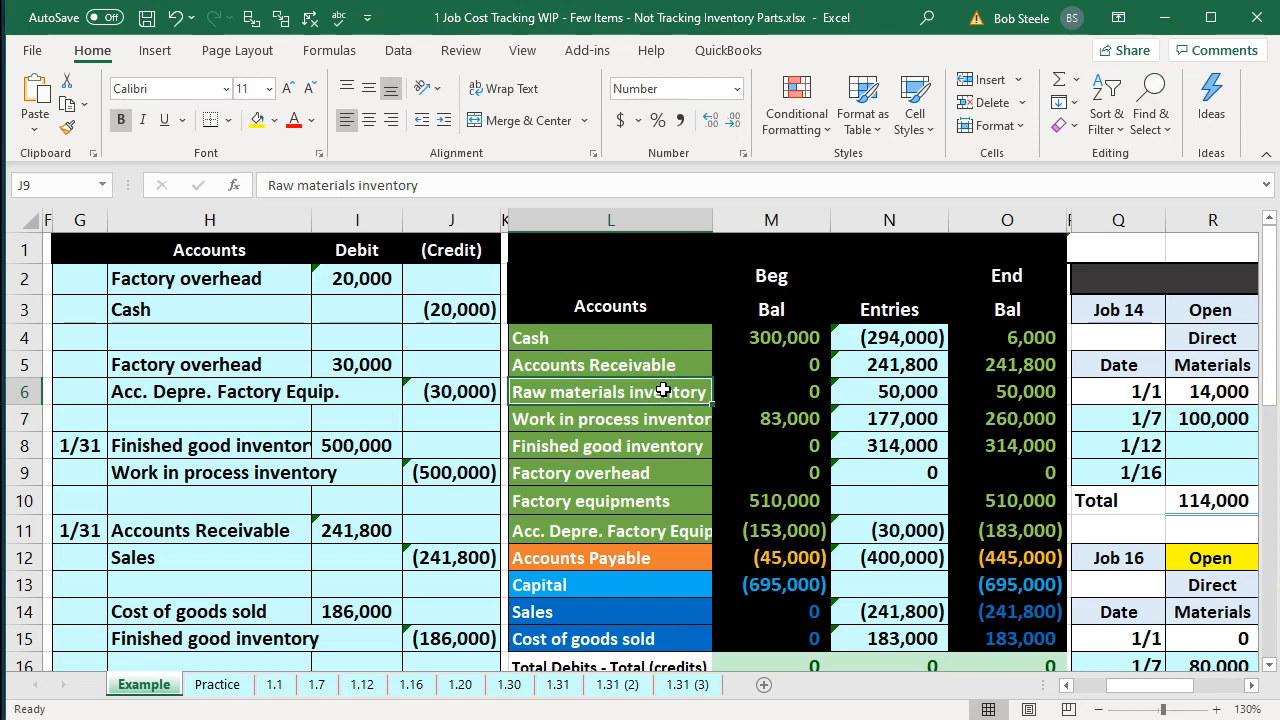
key(Down)
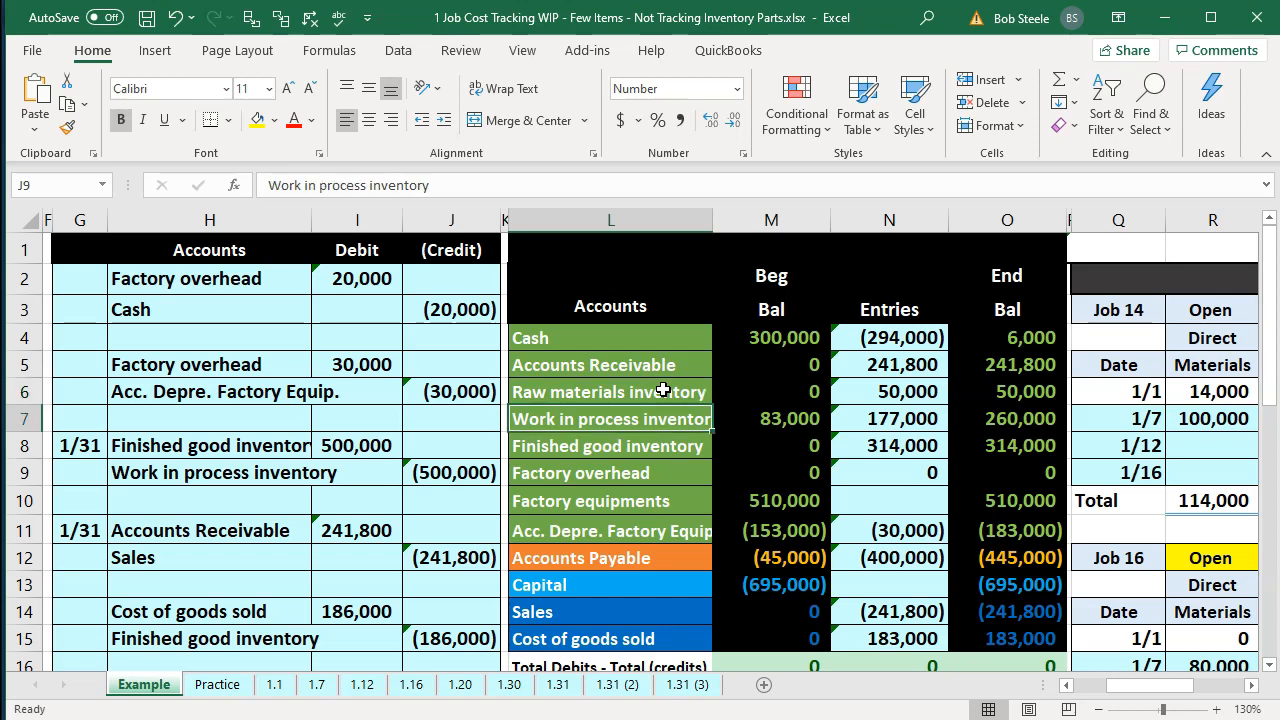
key(Down)
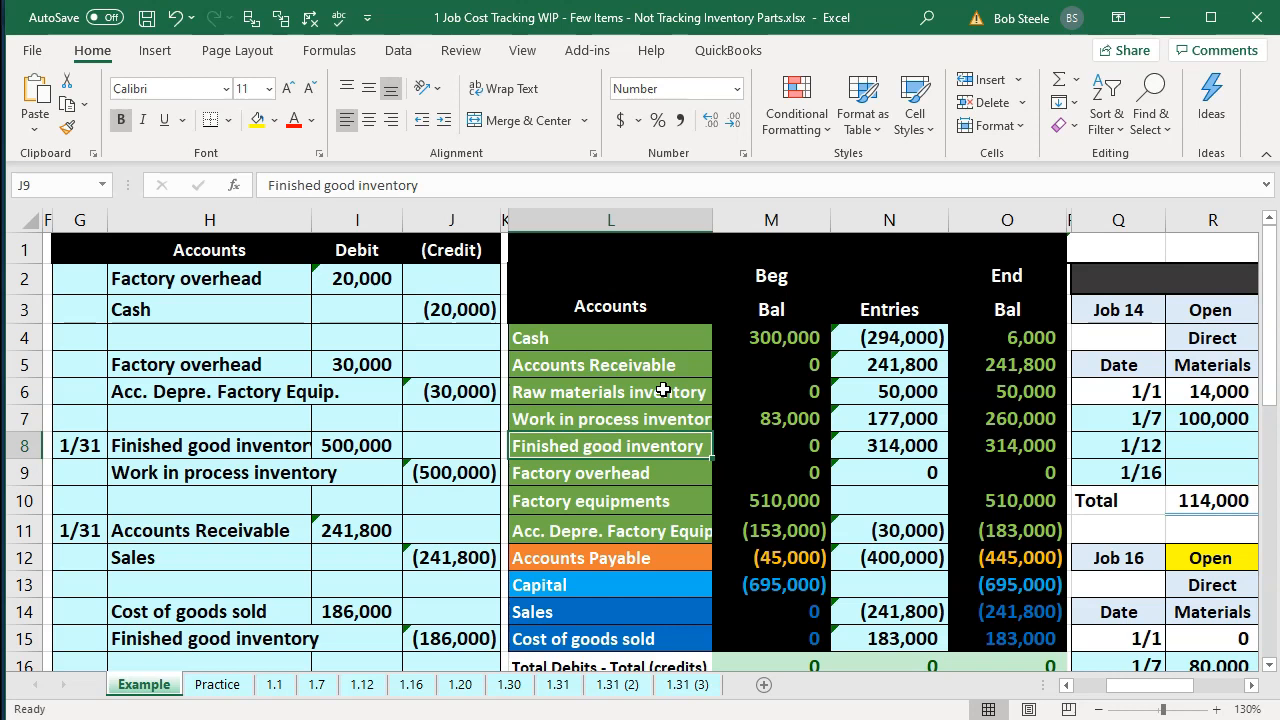
scroll(663, 390, down, 2)
click(650, 450)
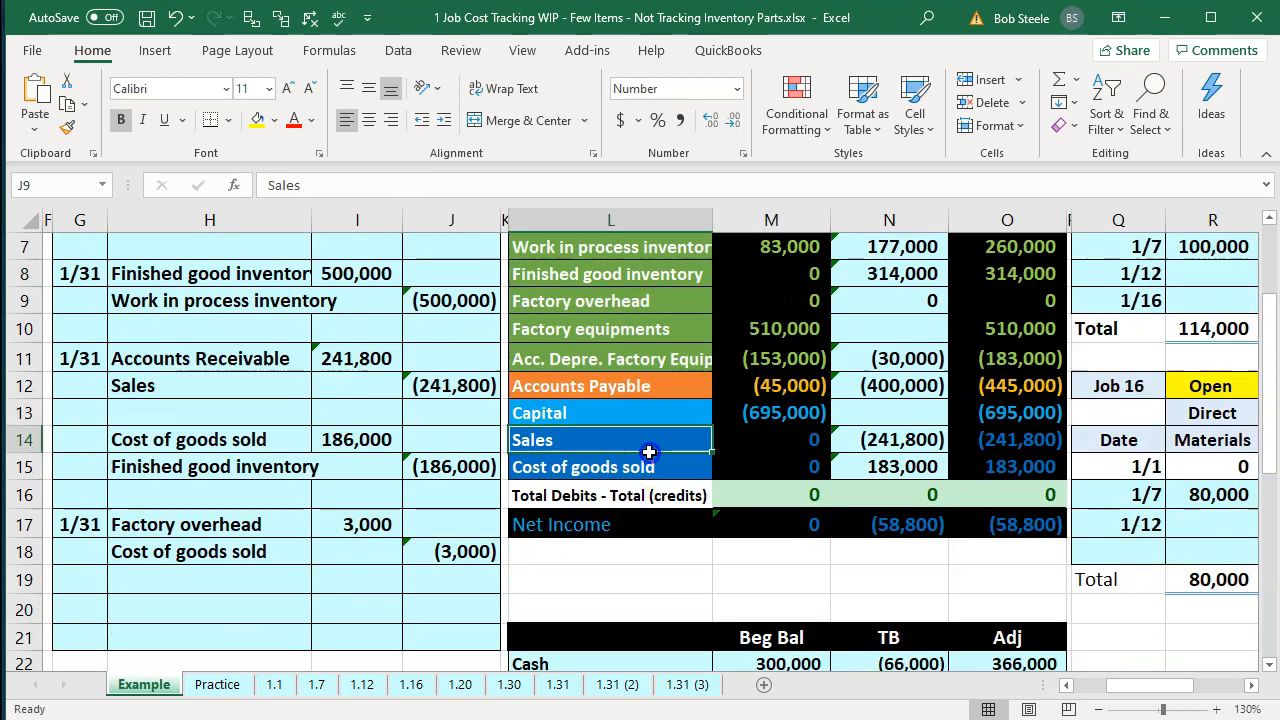
click(647, 467)
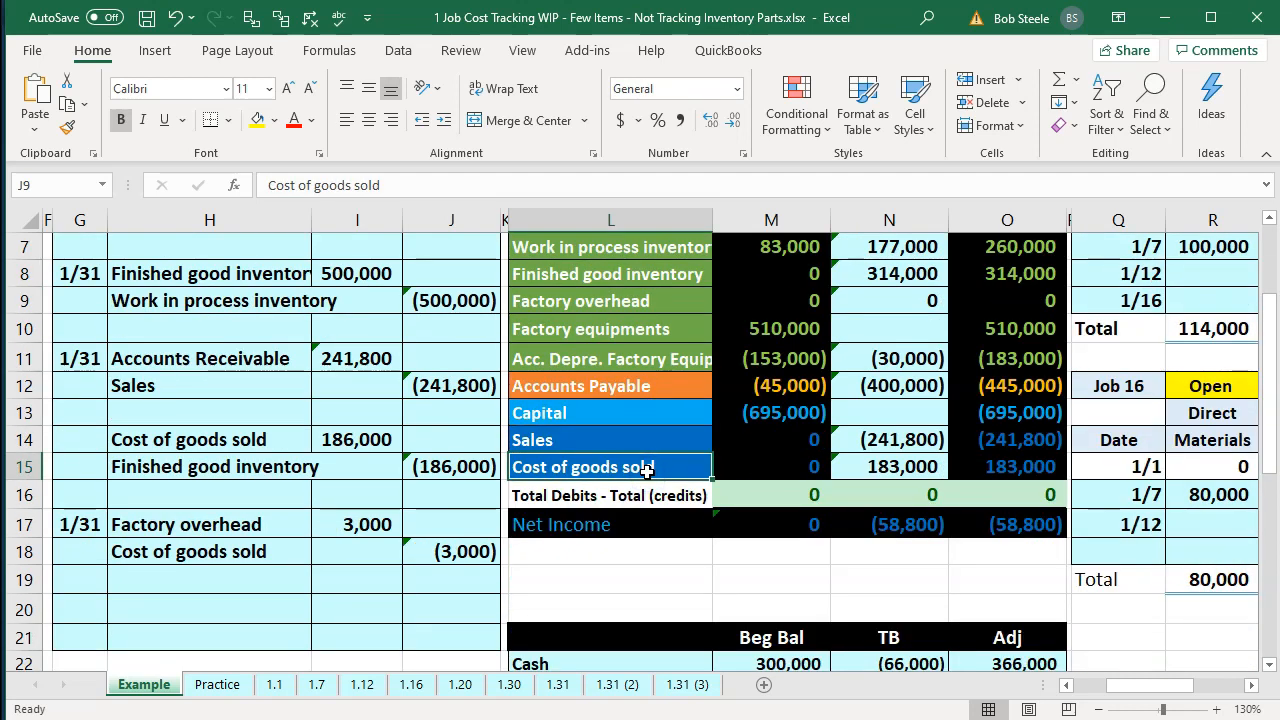
scroll(647, 470, up, 1)
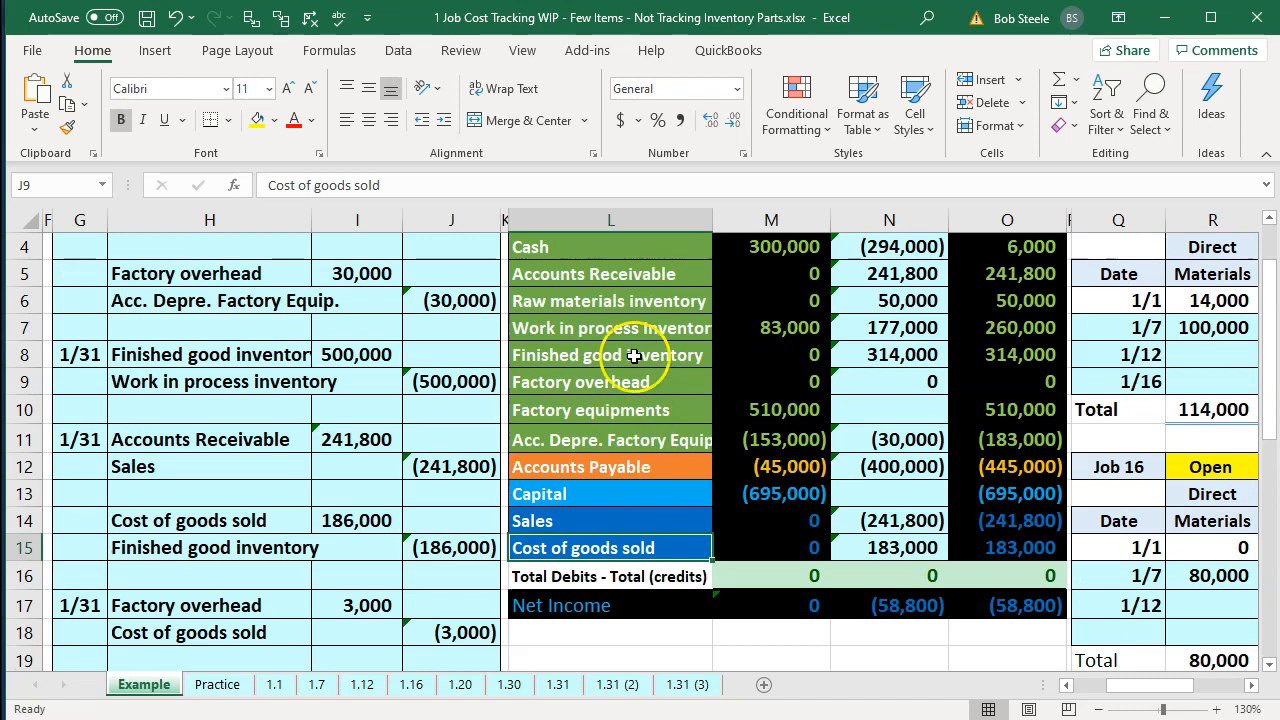
click(608, 300)
click(608, 322)
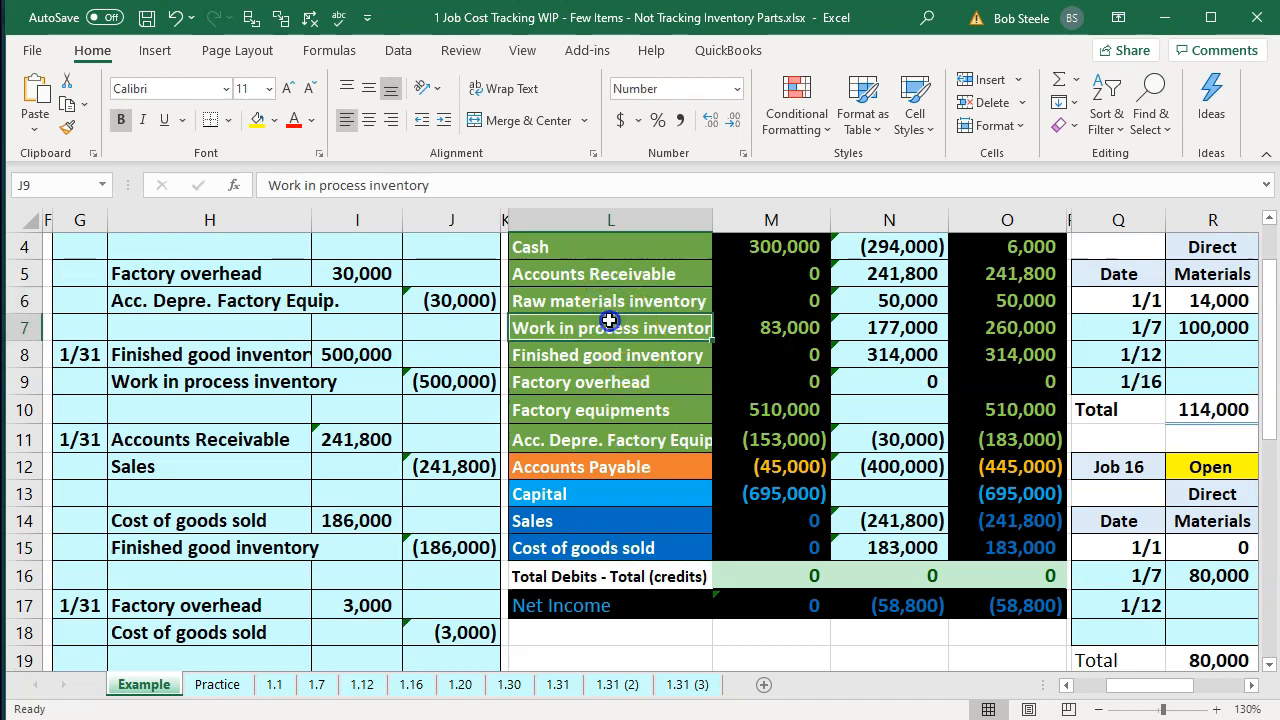
click(607, 343)
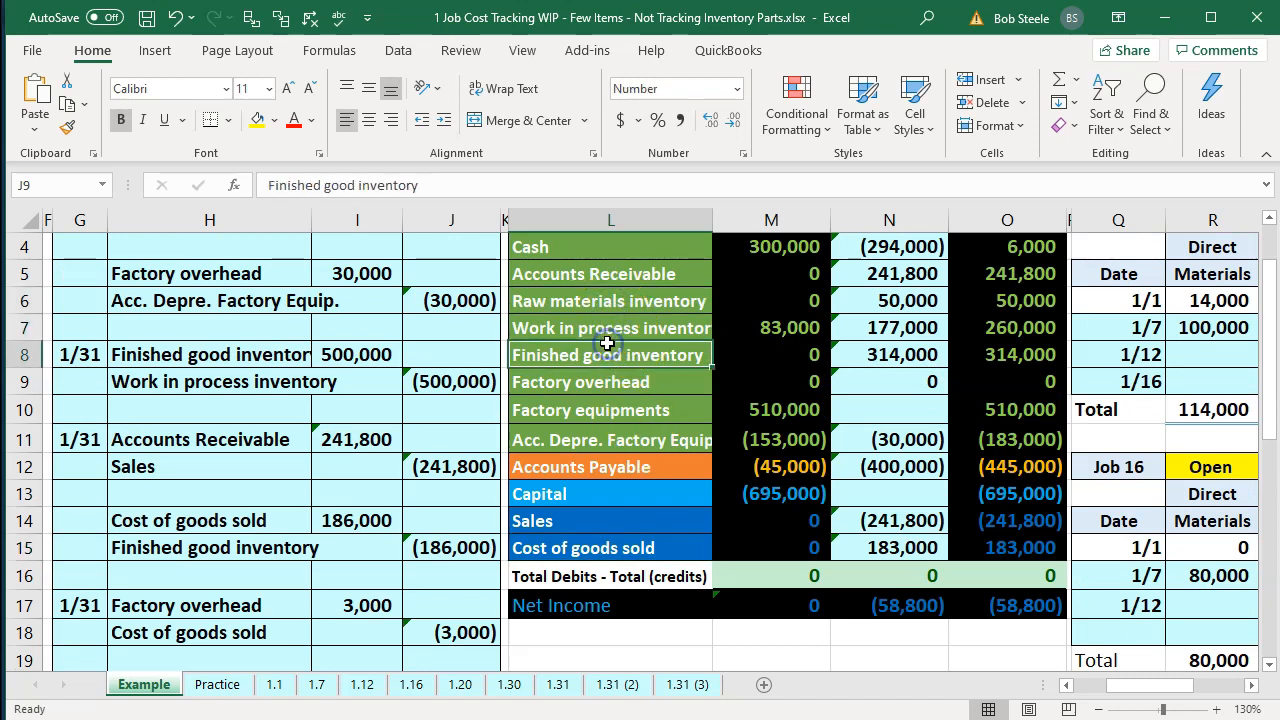
click(624, 545)
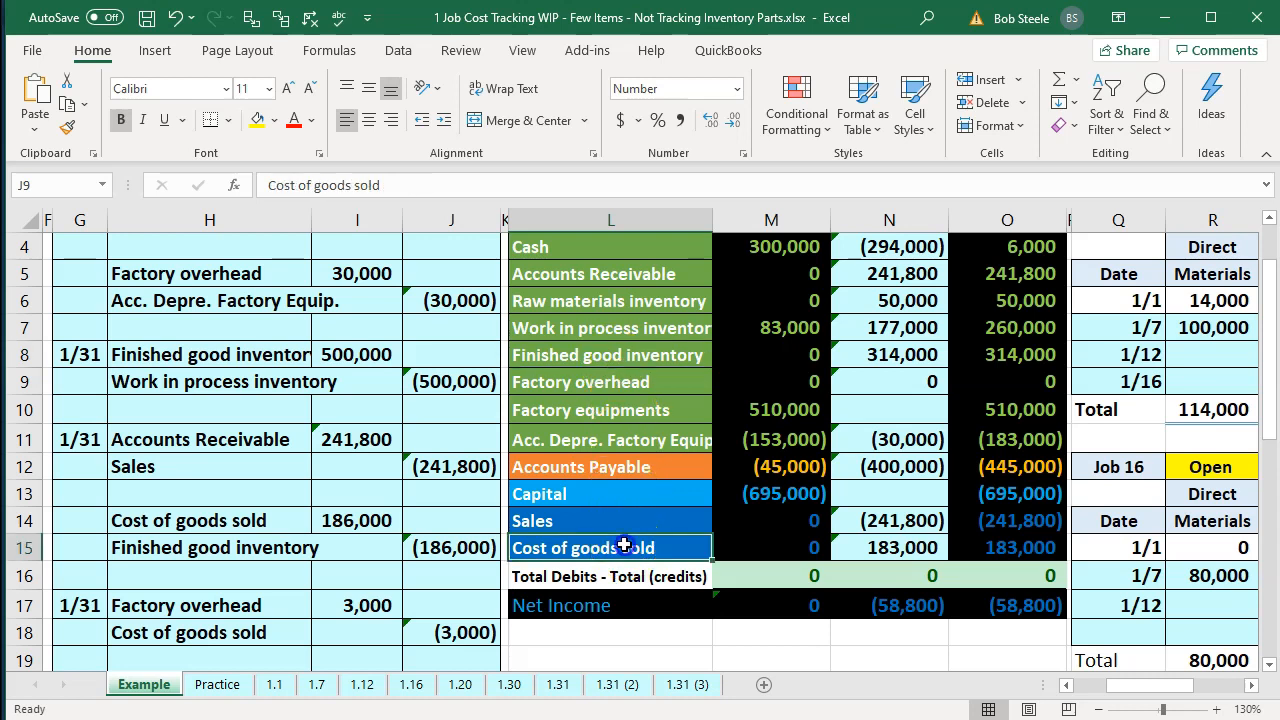
Examine the job cost records for Jobs 14, 15 and 16, including their materials, labor and overhead columns and job status.
click(843, 292)
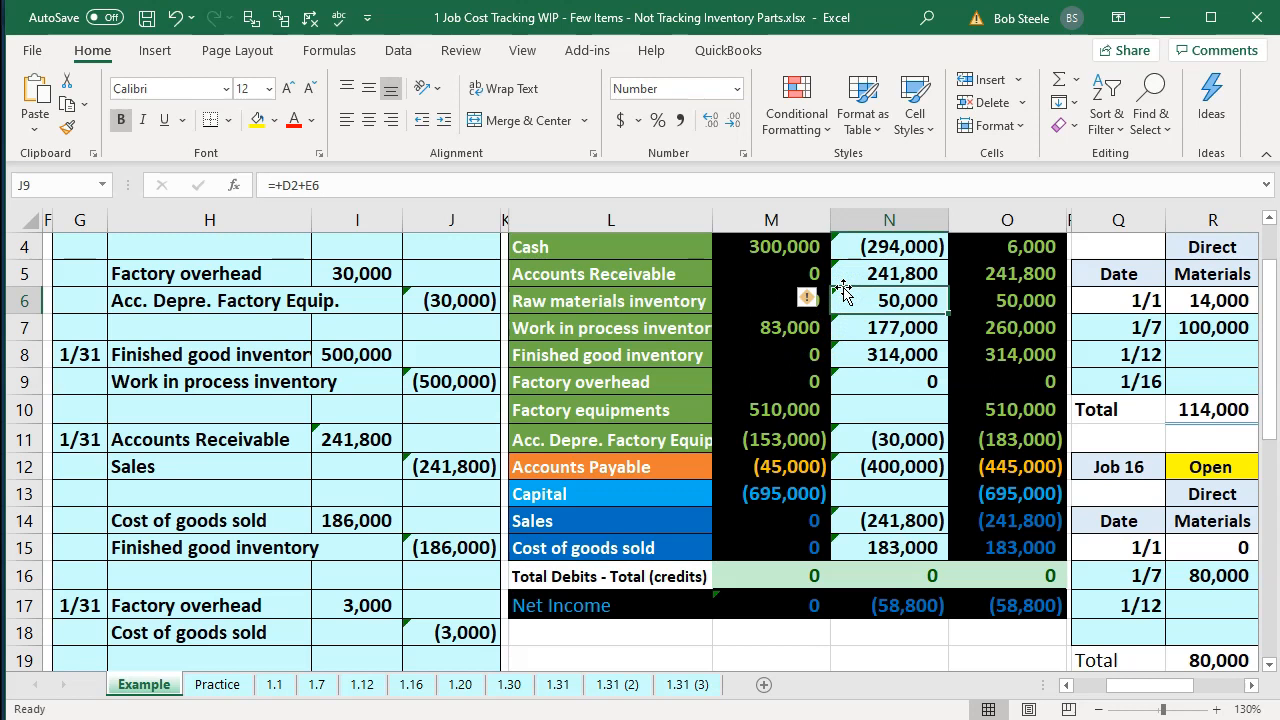
key(Right)
key(Right)
key(Right)
key(Right)
key(Right)
key(Right)
key(Right)
key(Right)
key(Right)
key(Right)
key(Right)
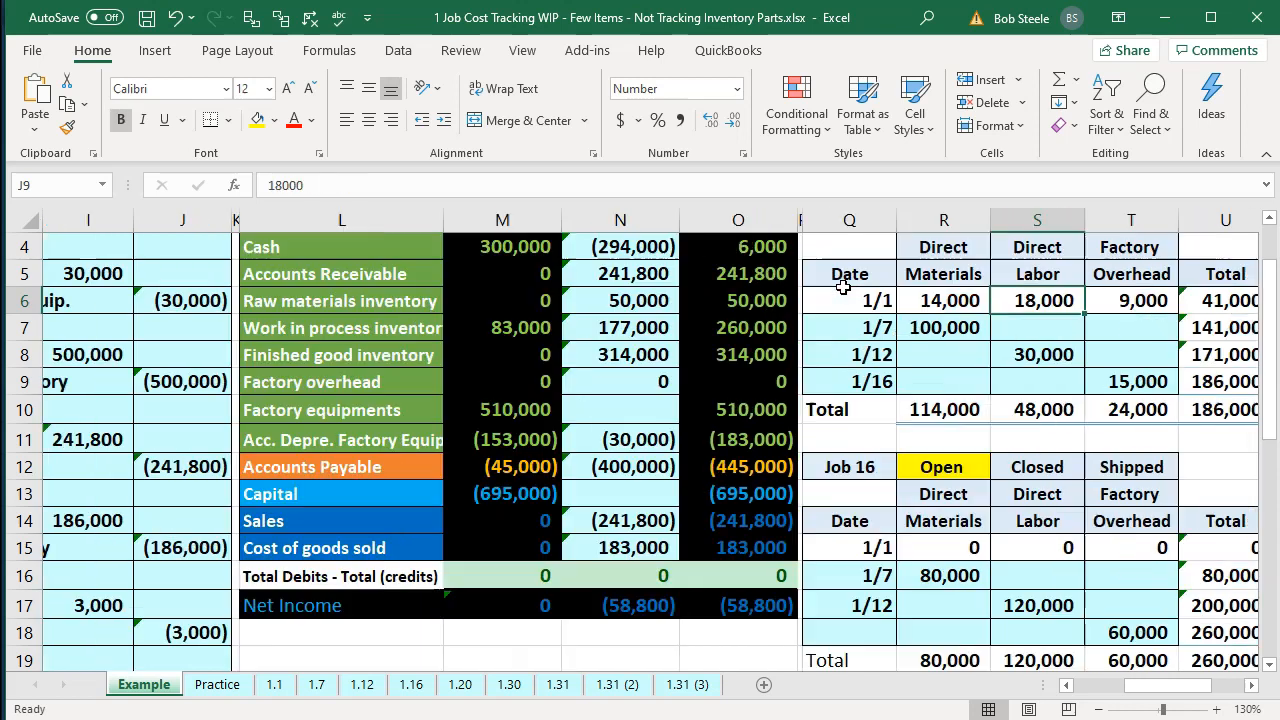
key(Right)
key(Right)
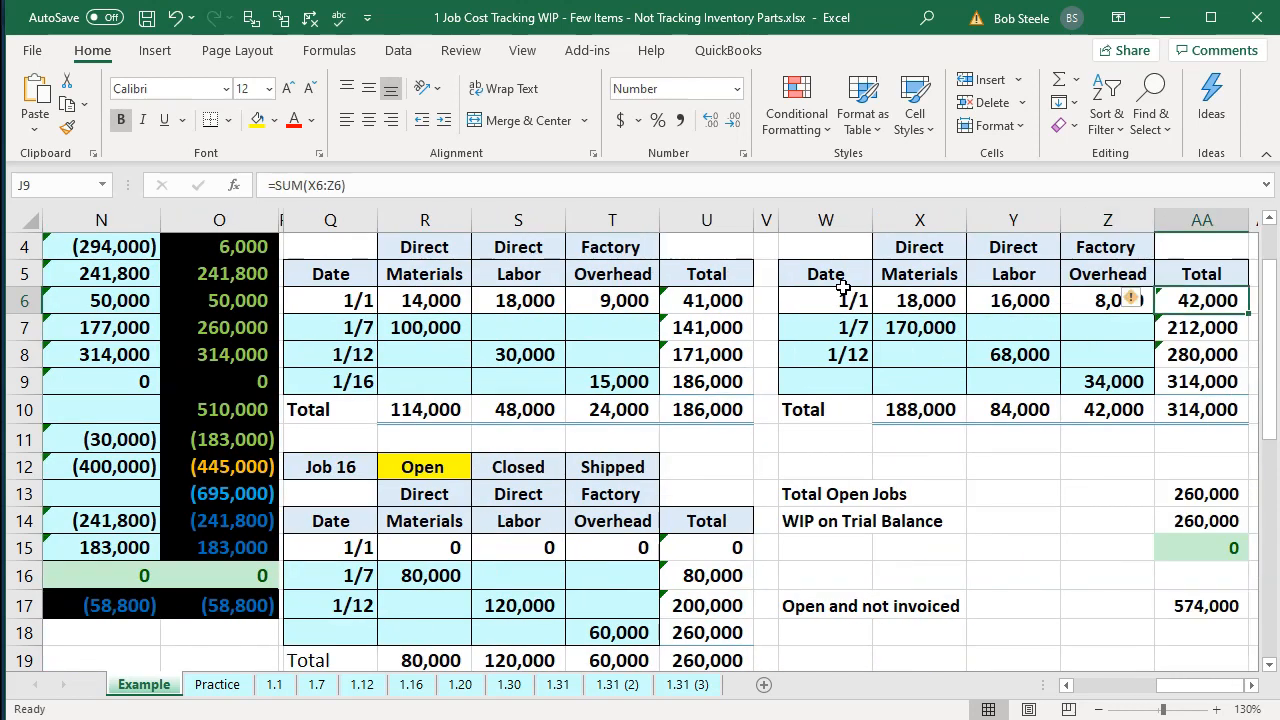
scroll(843, 287, up, 1)
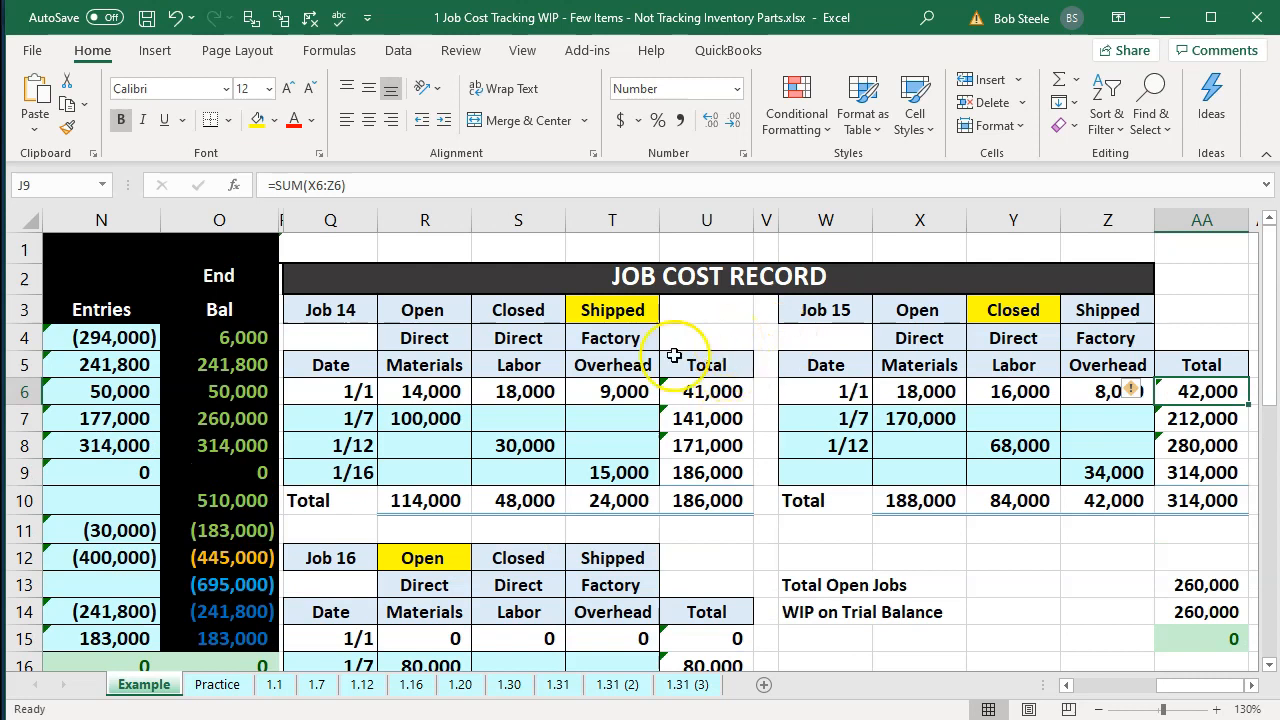
click(362, 314)
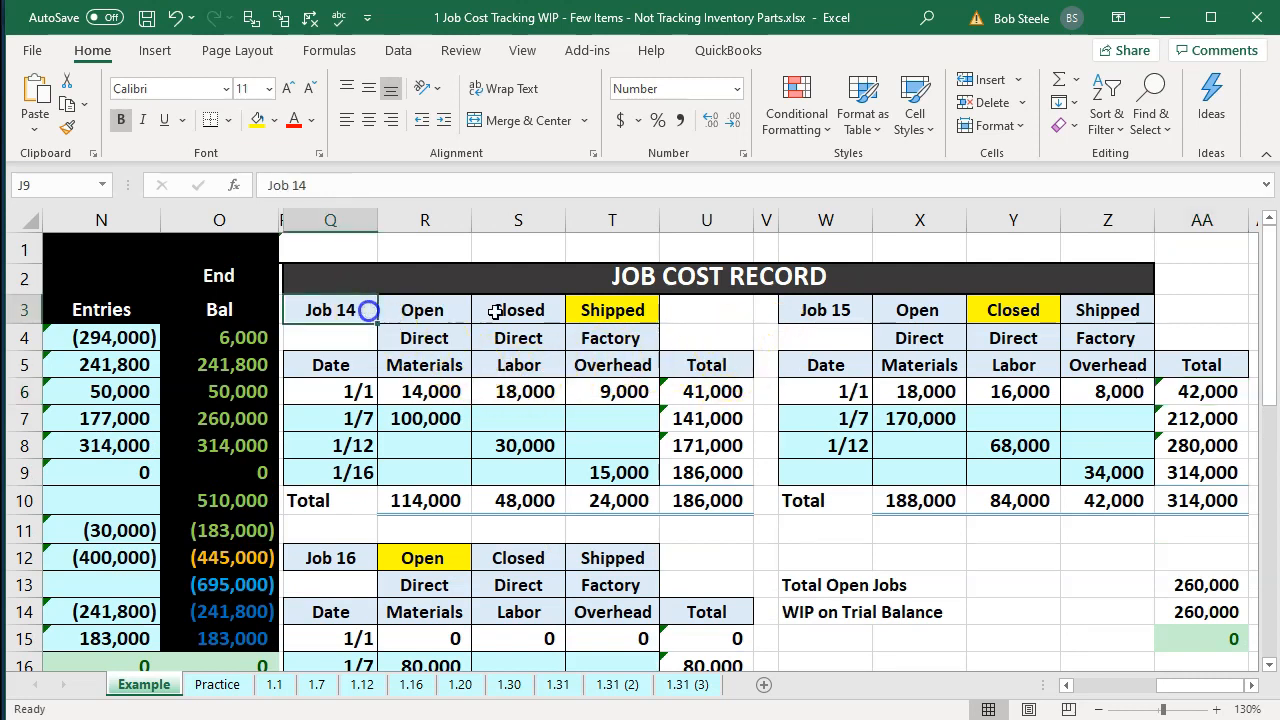
click(783, 303)
click(374, 614)
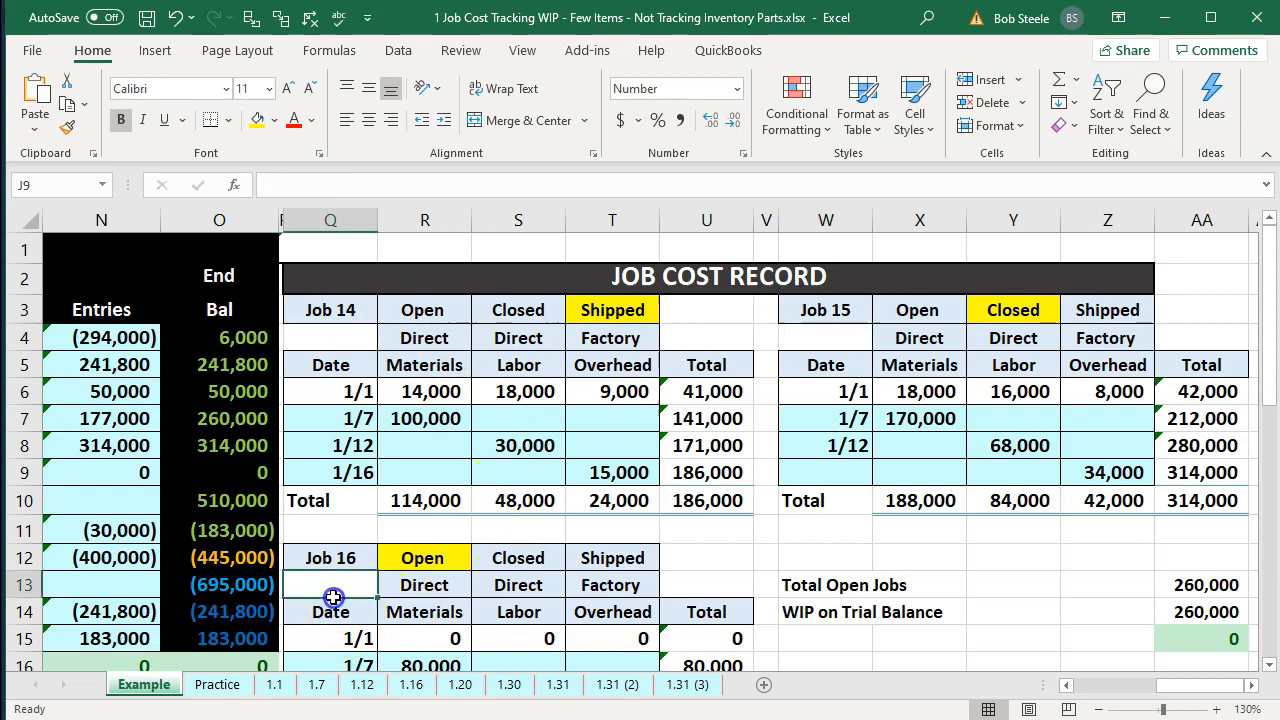
click(408, 366)
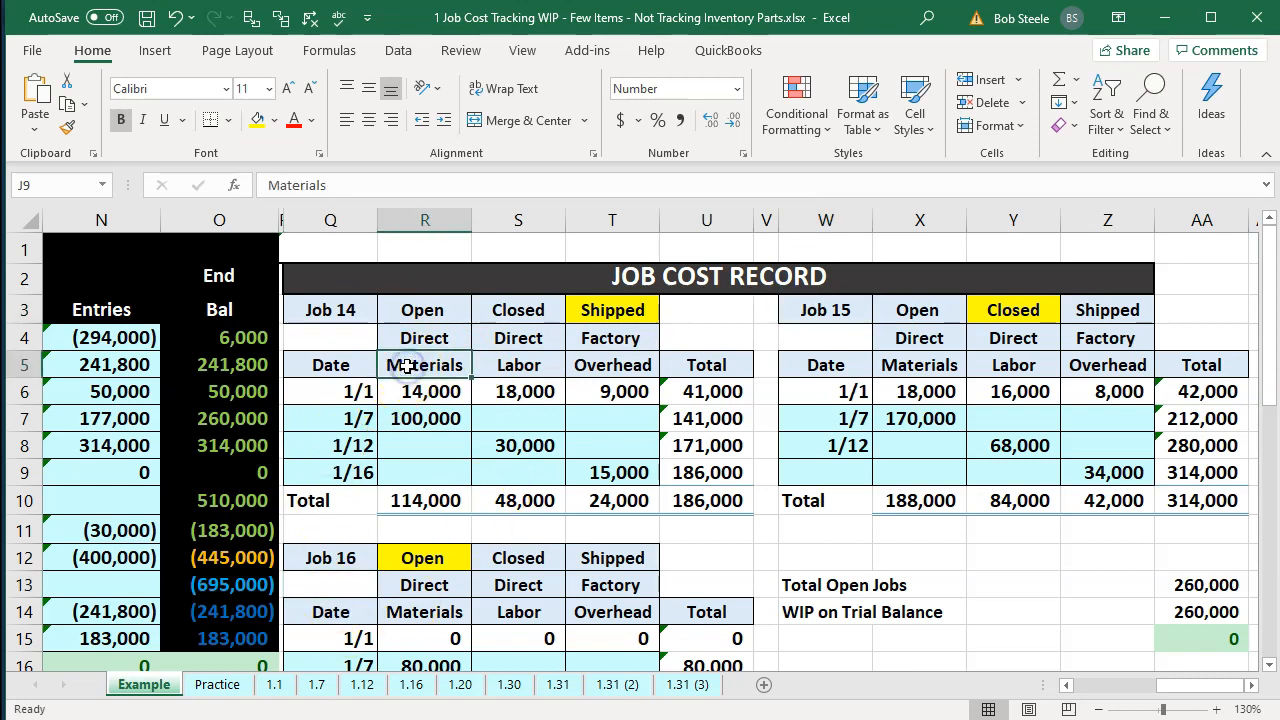
key(Right)
key(Right)
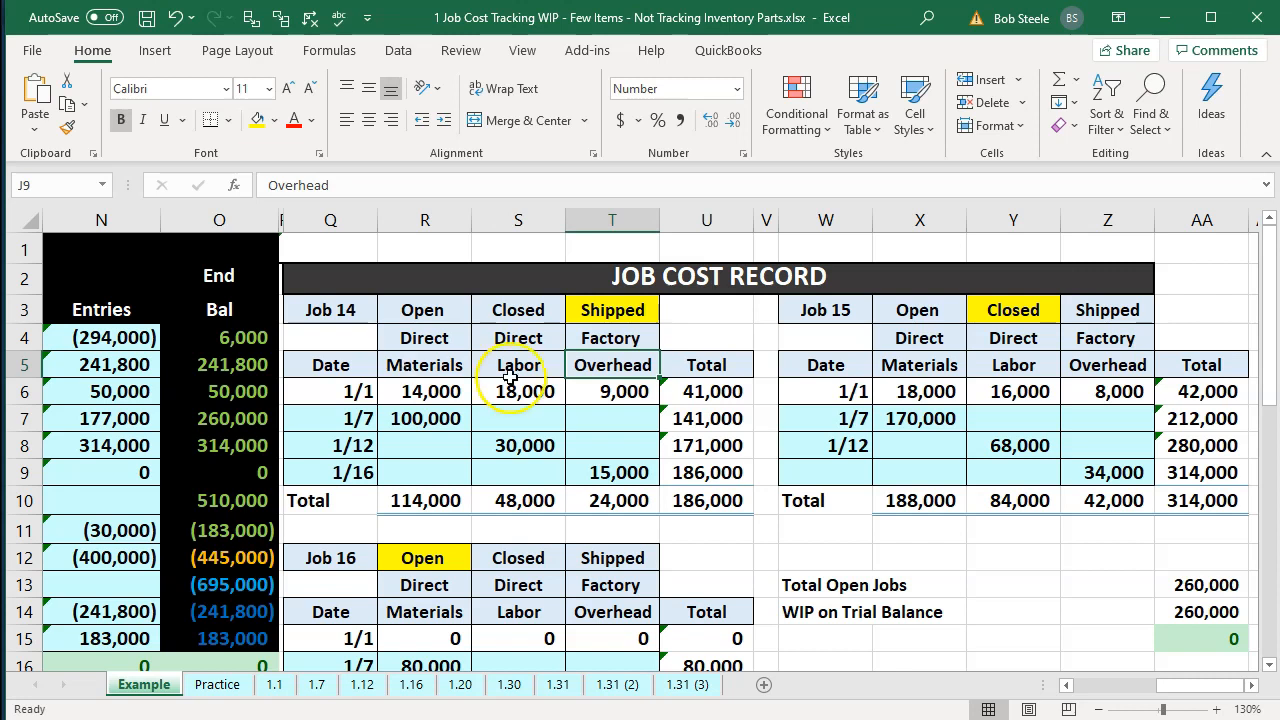
click(985, 315)
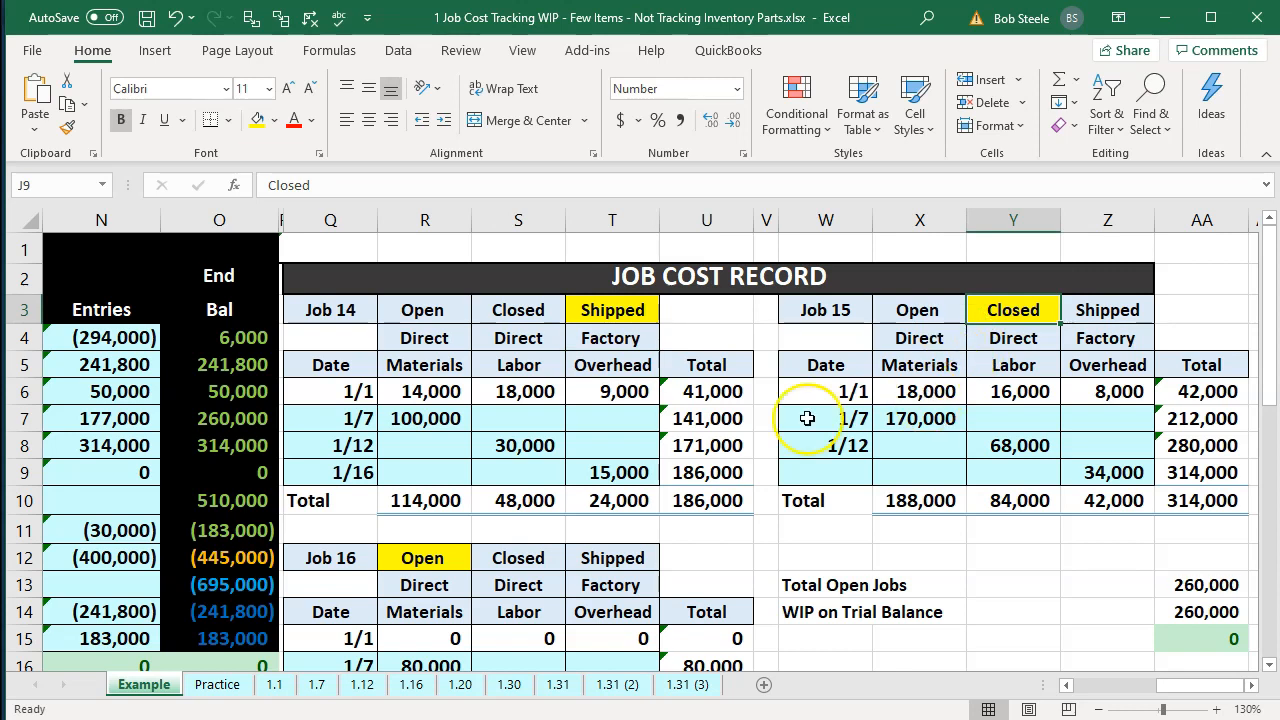
Compare the ending balances of work in process, finished goods inventory and cost of goods sold in the trial balance.
click(260, 418)
key(Left)
key(Left)
key(Left)
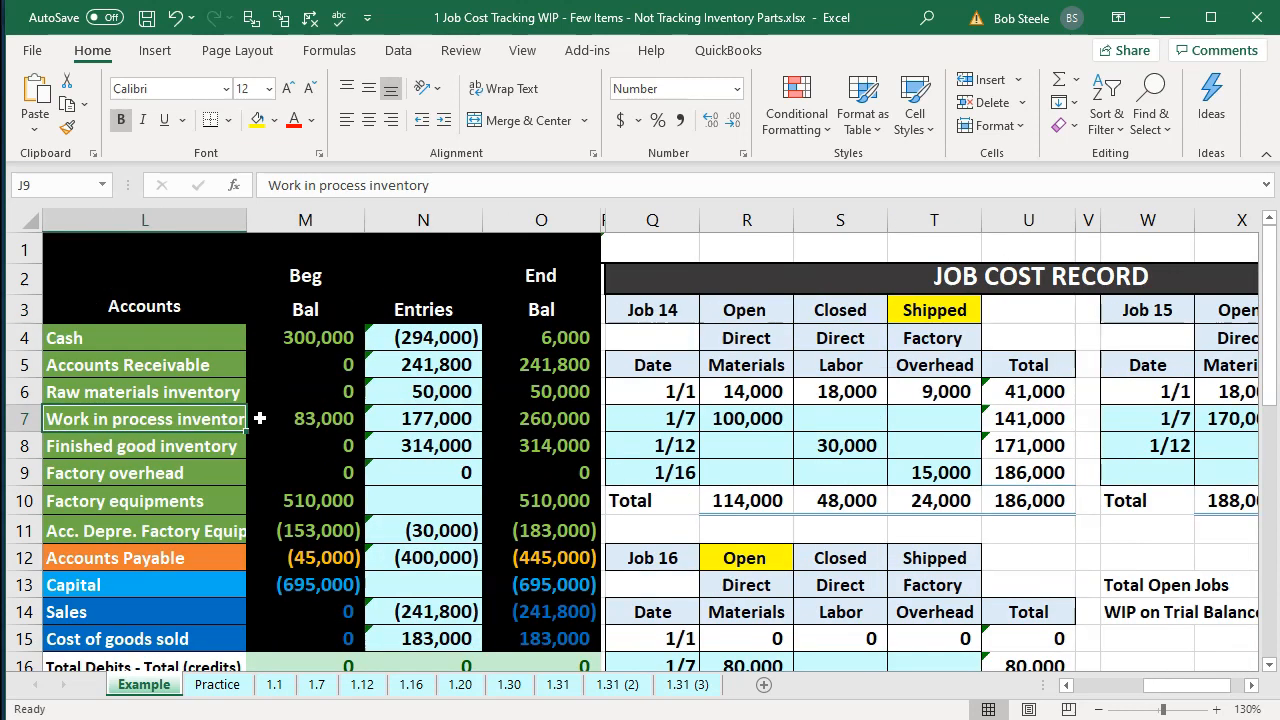
key(Right)
key(Right)
key(Right)
key(Down)
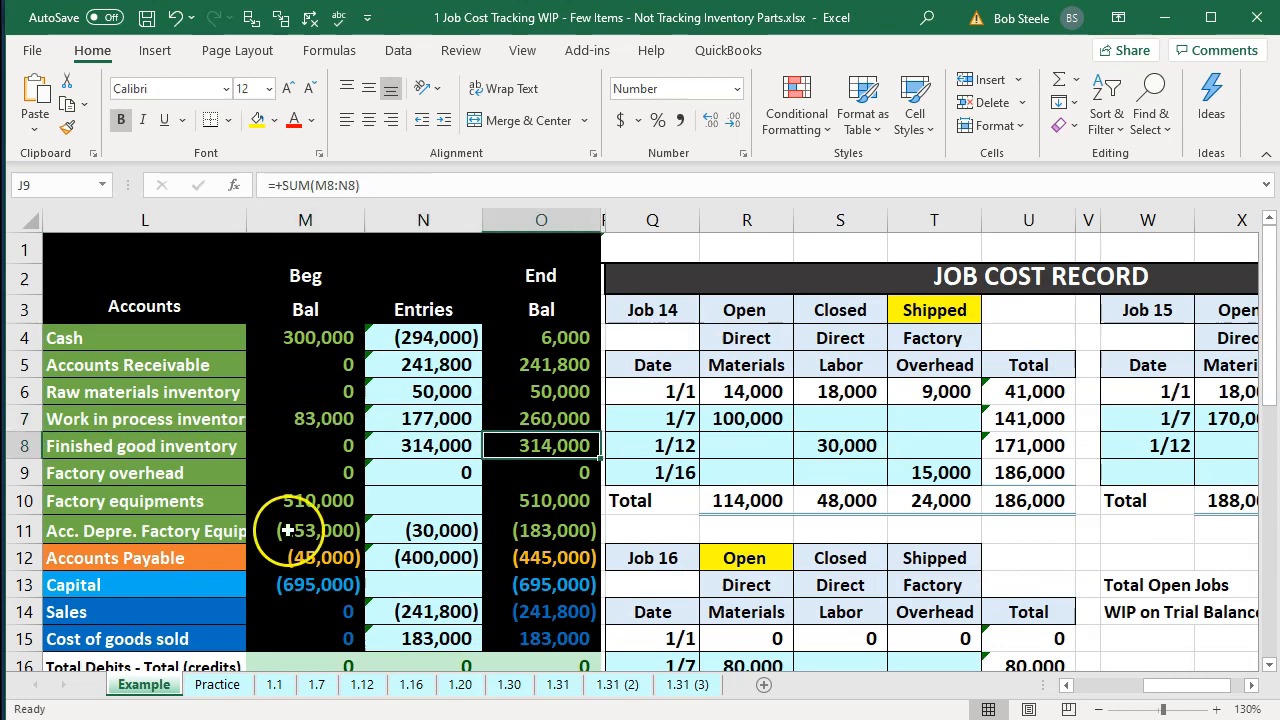
click(517, 638)
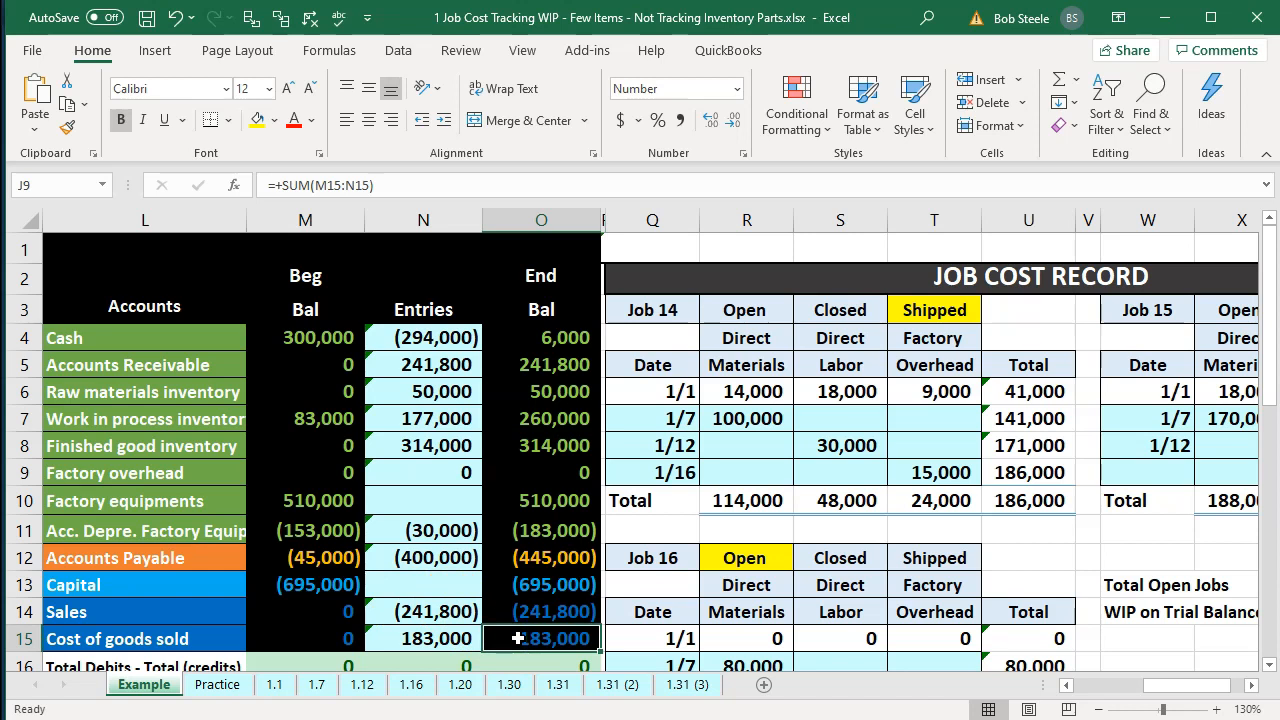
click(540, 418)
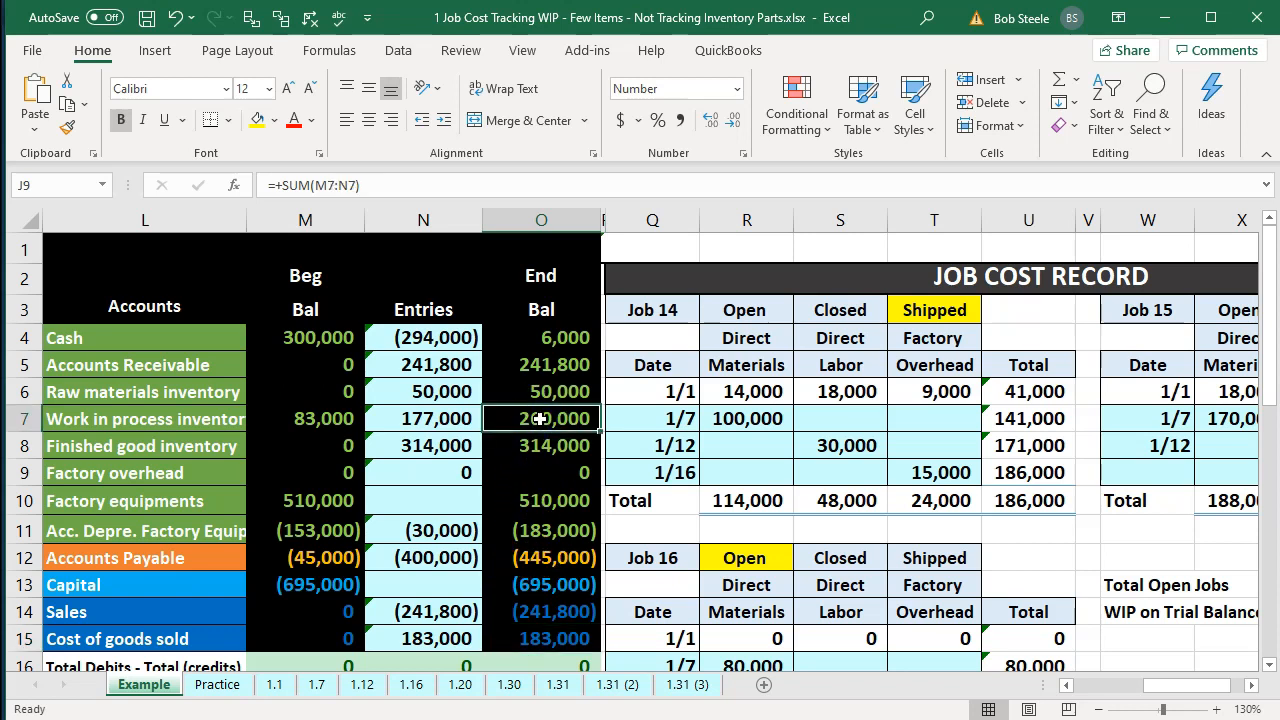
Check the direct materials, direct labor and factory overhead columns of the Job 14 cost record.
key(Right)
key(Right)
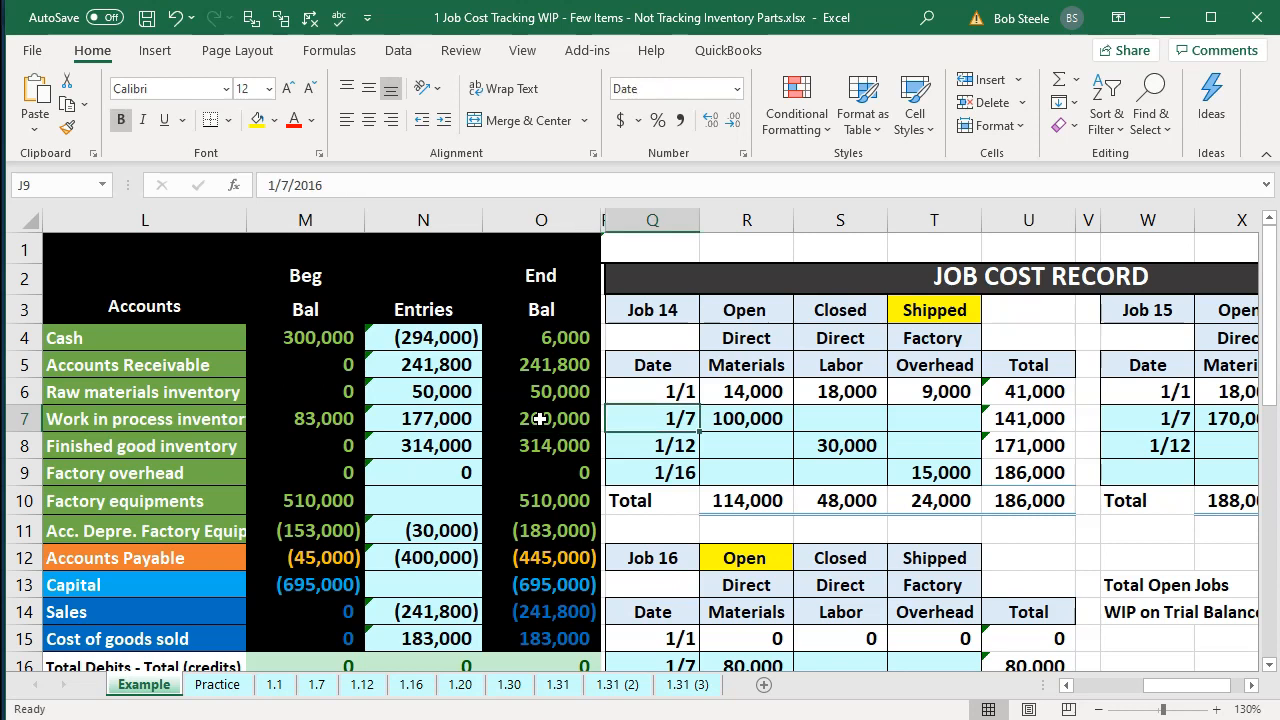
click(724, 357)
key(Right)
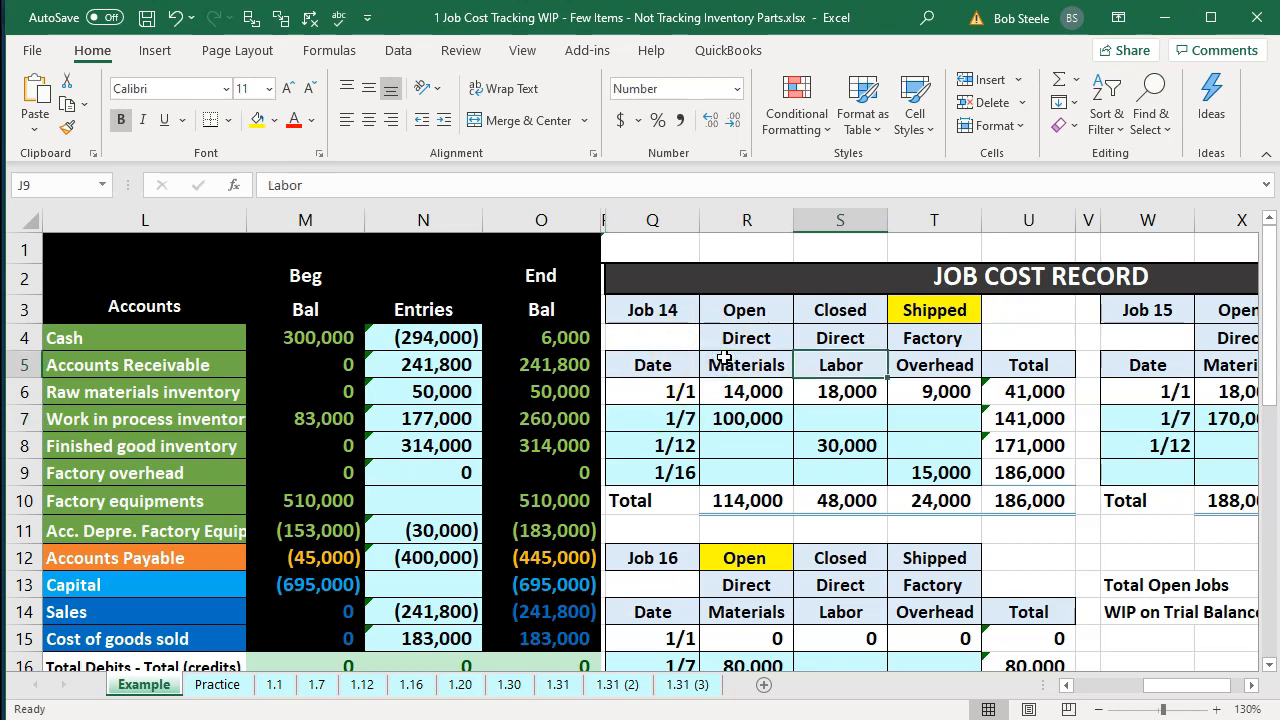
key(Right)
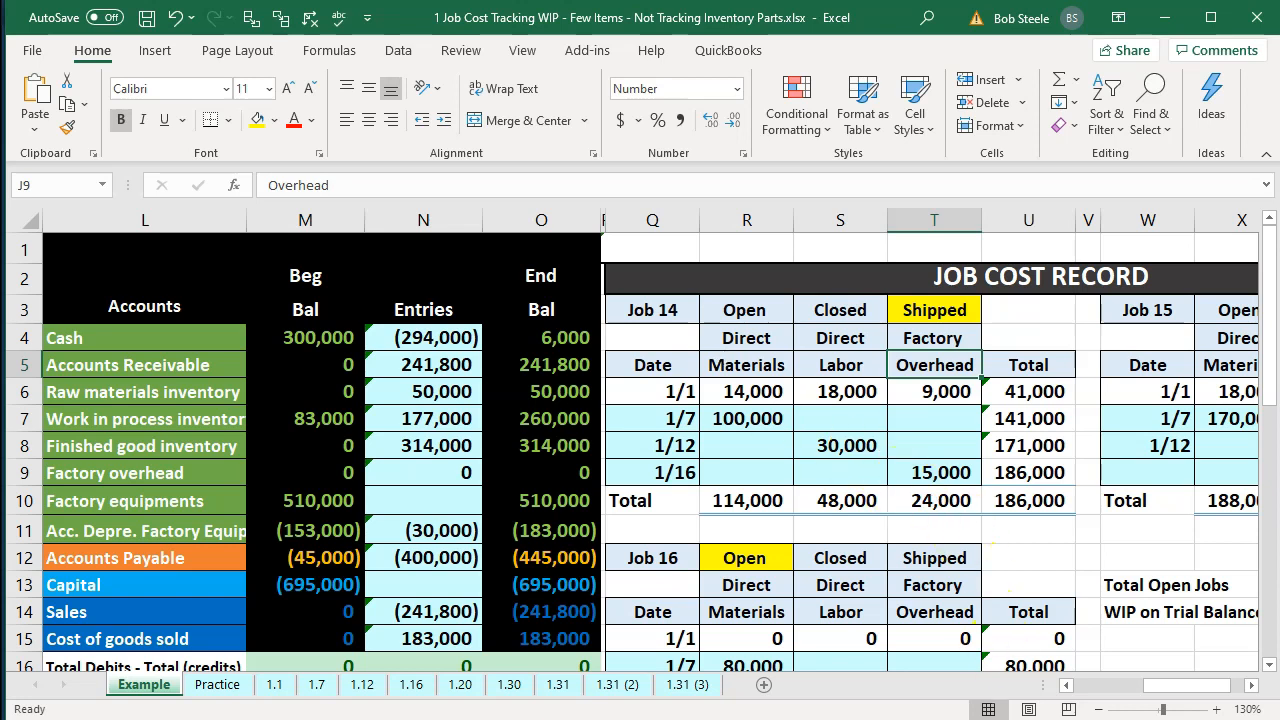
Switch to QuickBooks and open the Balance Sheet Standard report.
click(975, 717)
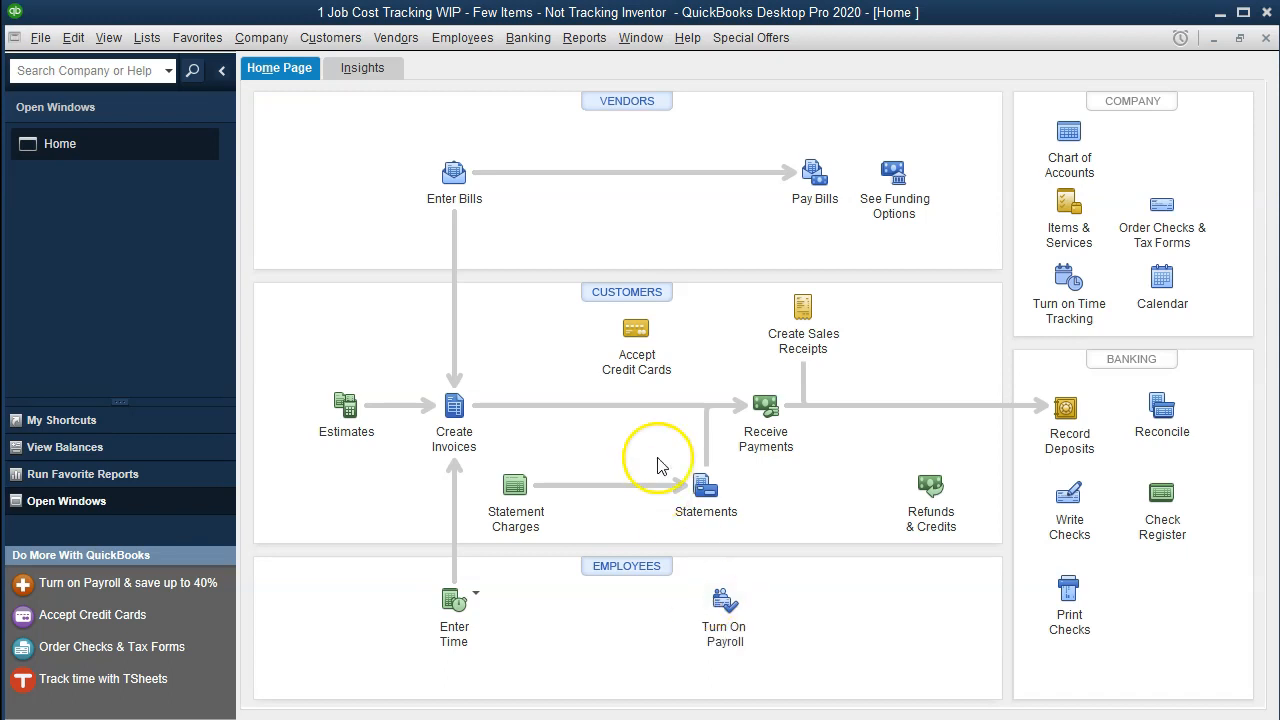
click(590, 50)
mouse_move(597, 199)
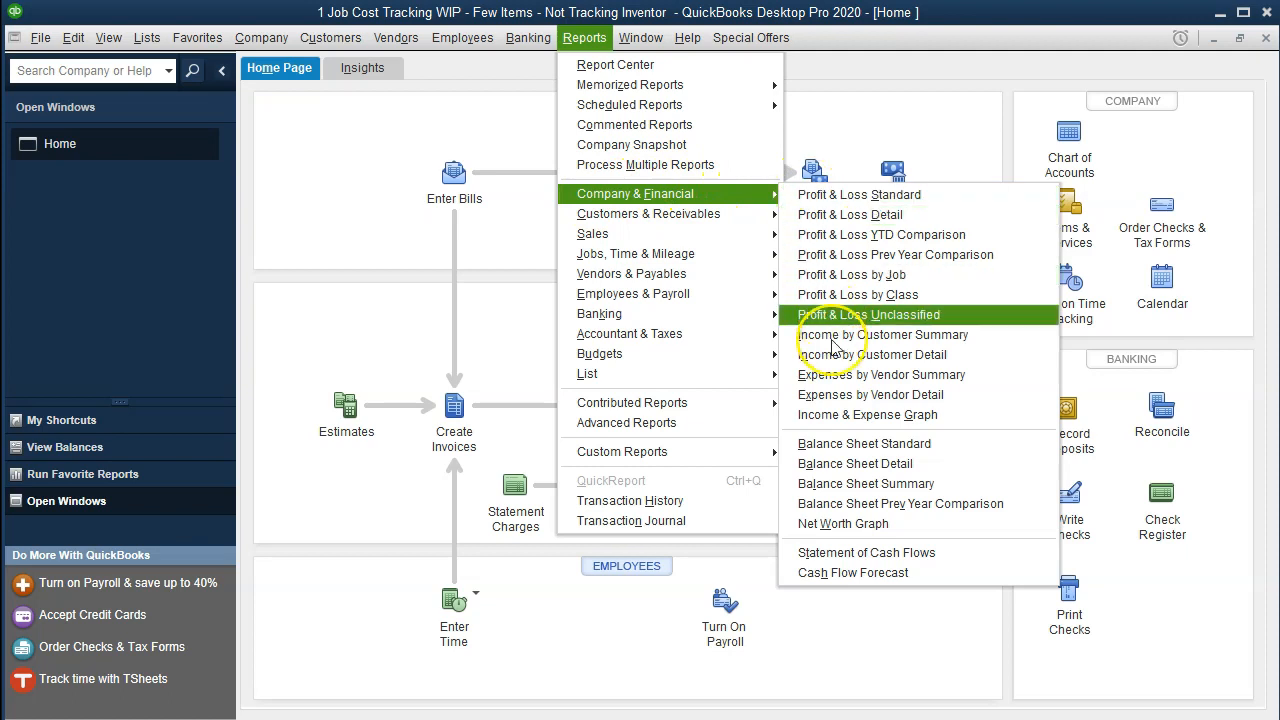
click(957, 453)
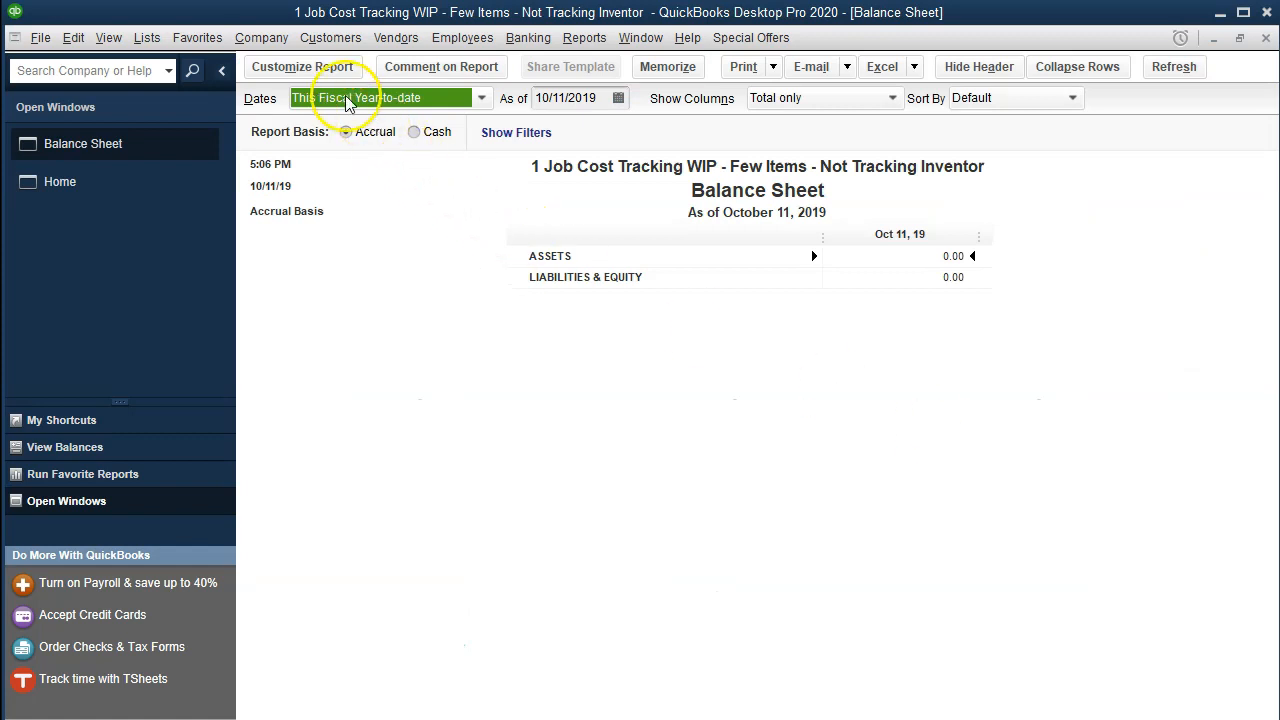
Customize the Balance Sheet report to cover 01/01/2020 to 12/31/2020.
click(325, 70)
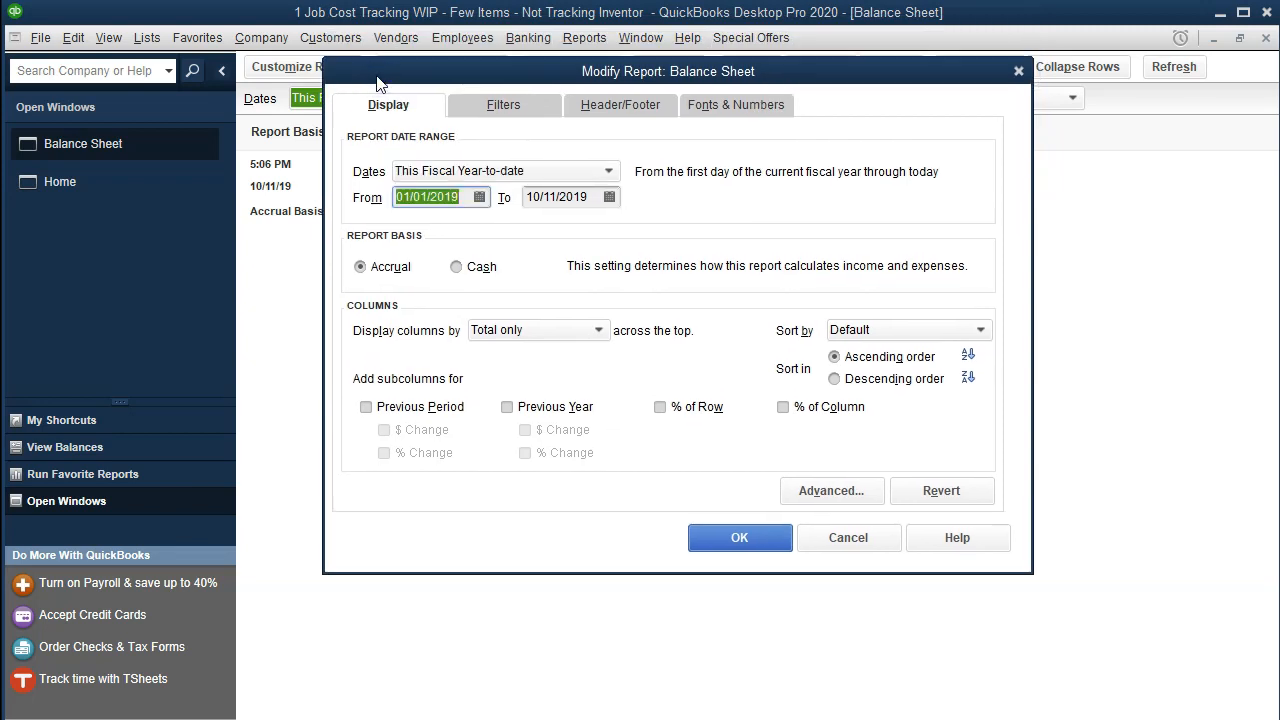
text(01/01/2020)
key(Tab)
text(12/31/2020)
key(Tab)
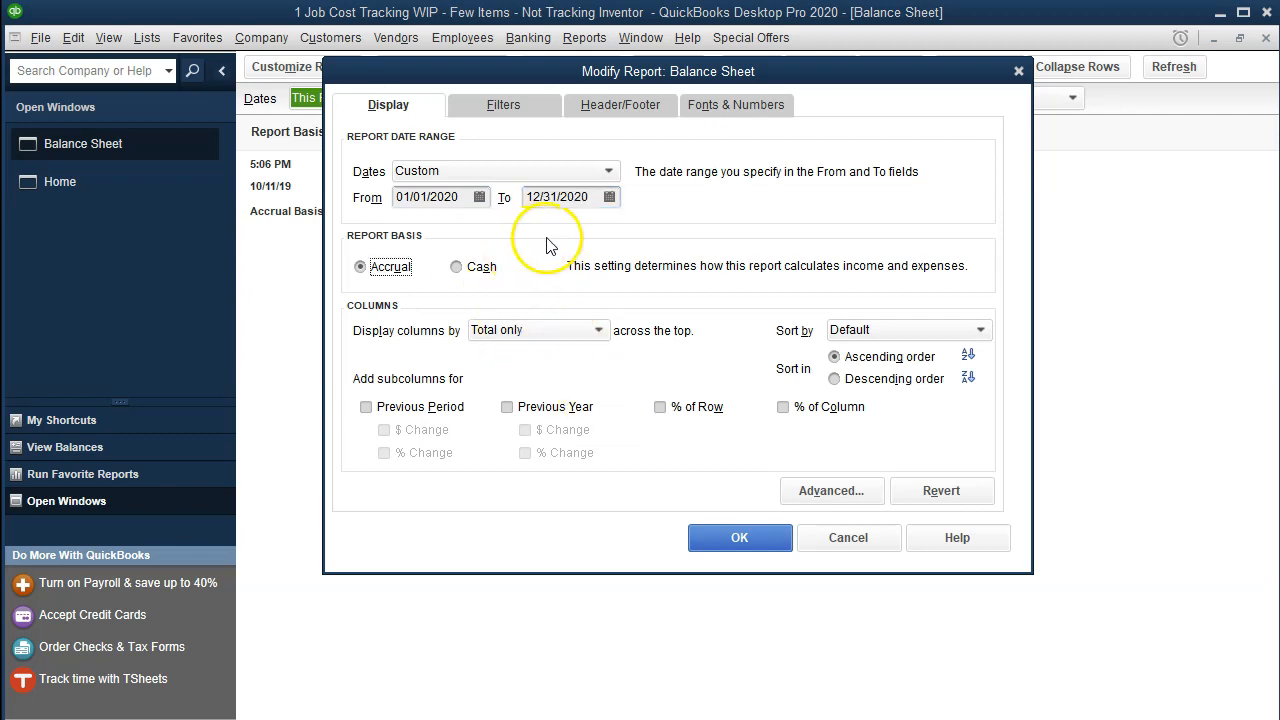
click(724, 541)
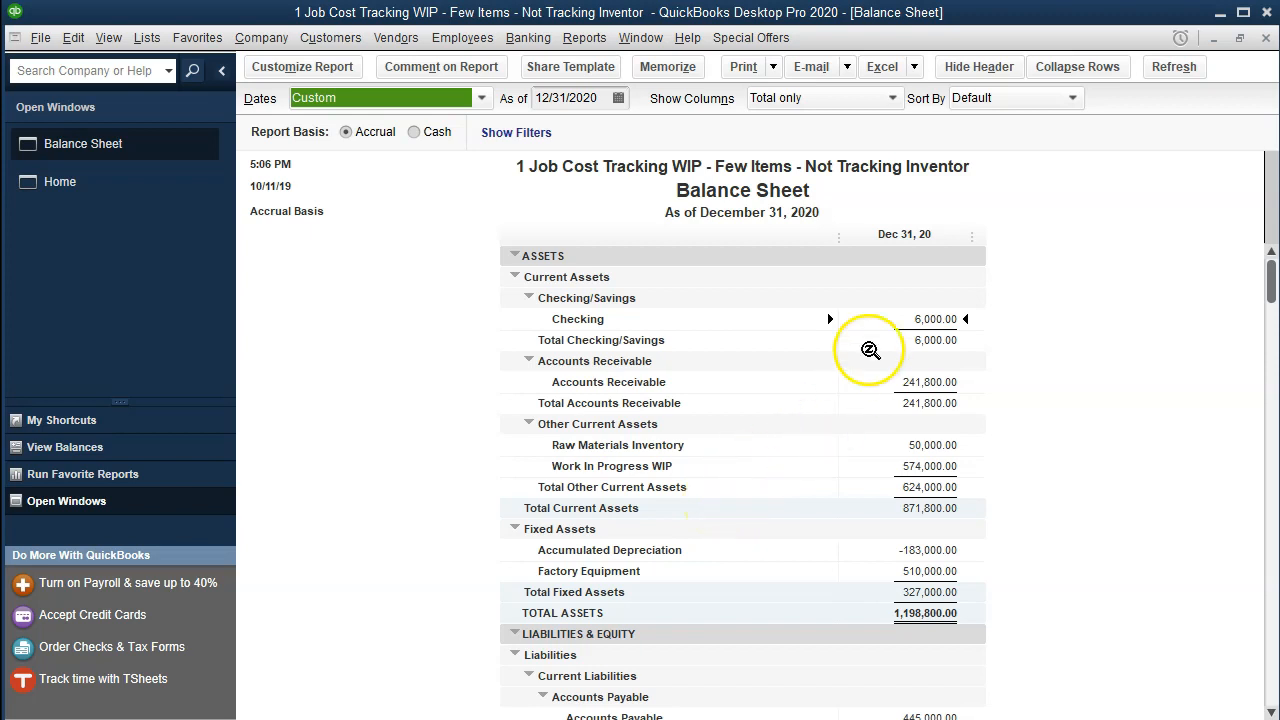
Examine the Balance Sheet's accounts receivable, raw materials, work in progress, fixed assets, accounts payable and equity balances.
double_click(910, 370)
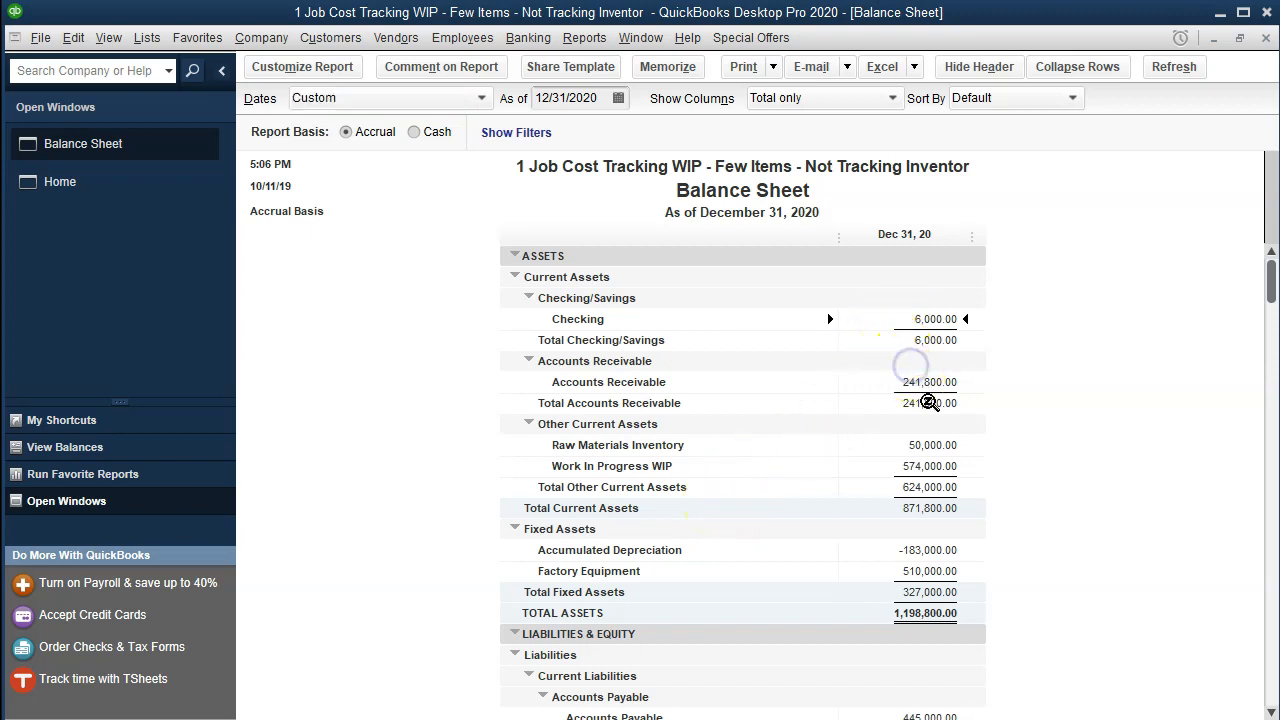
click(931, 467)
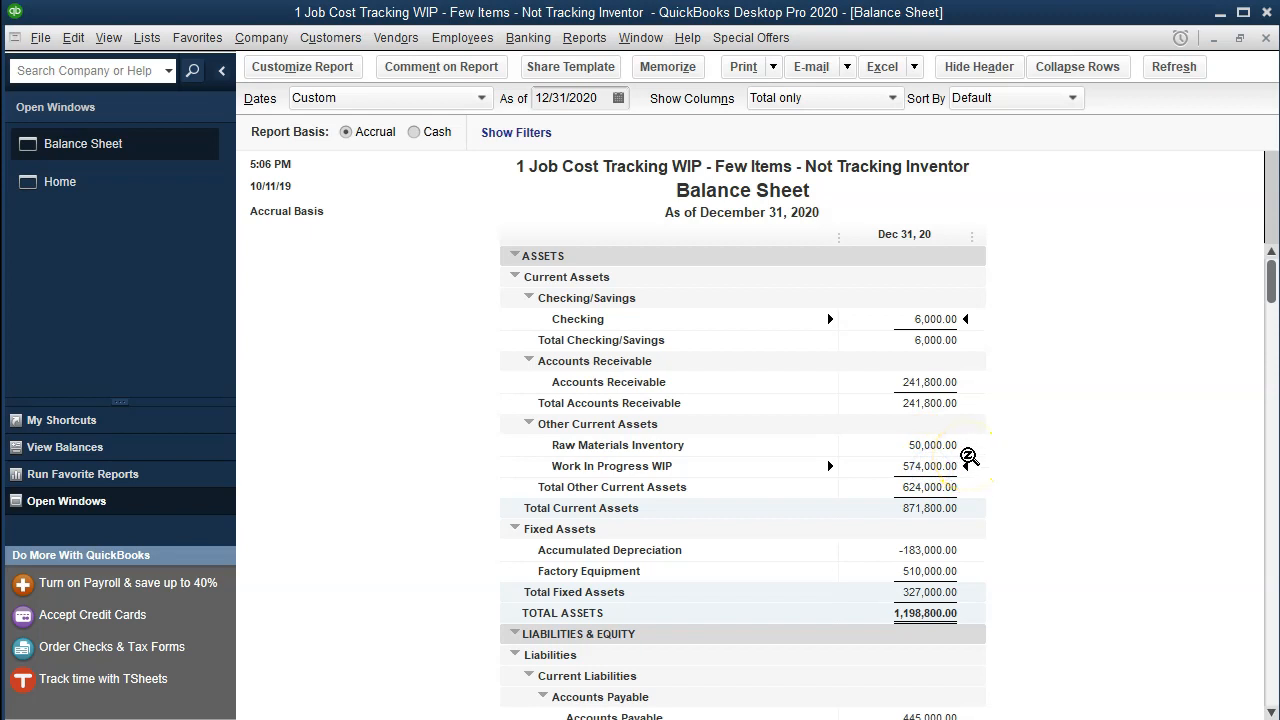
click(933, 448)
click(936, 466)
scroll(937, 470, down, 1)
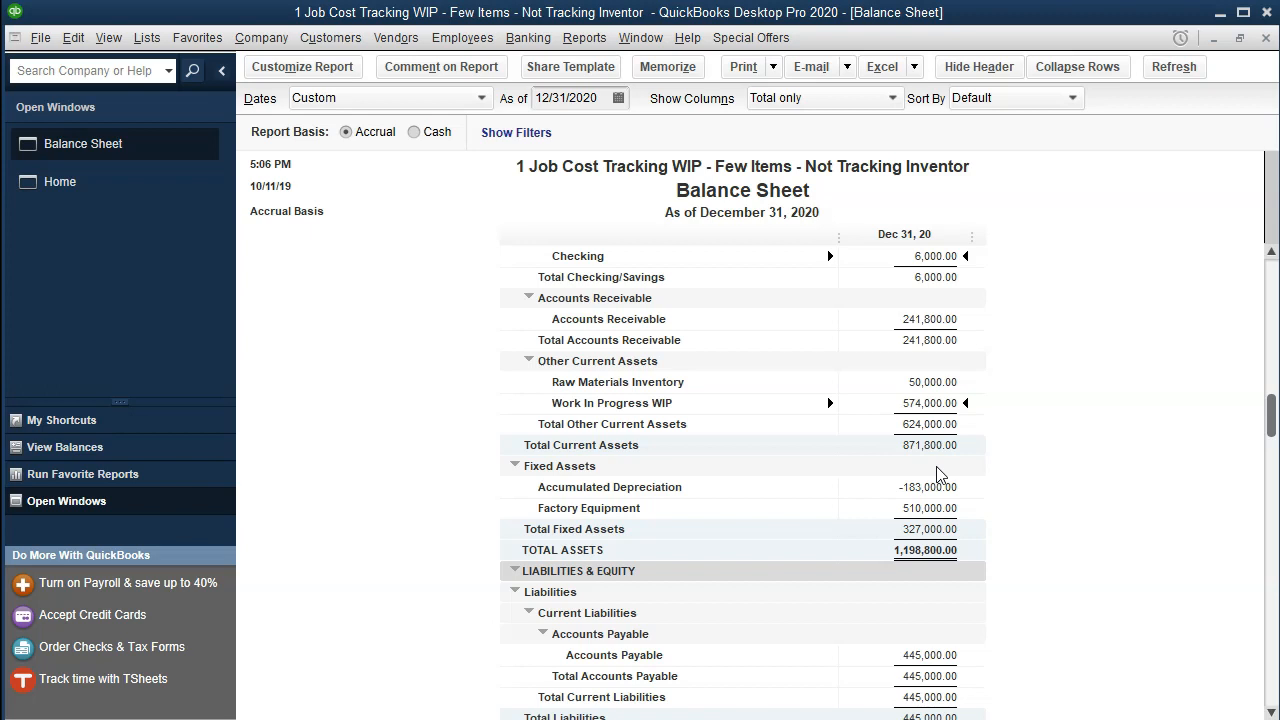
click(932, 508)
click(924, 487)
scroll(924, 487, down, 2)
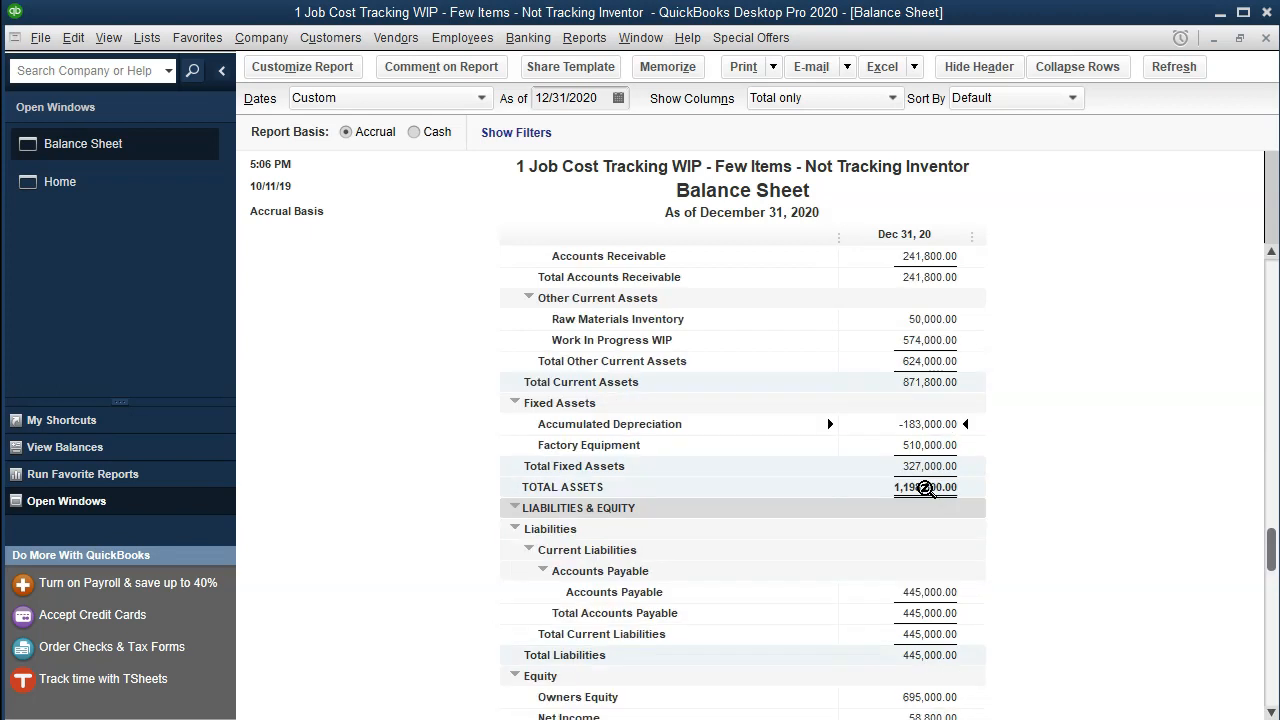
click(927, 529)
click(926, 578)
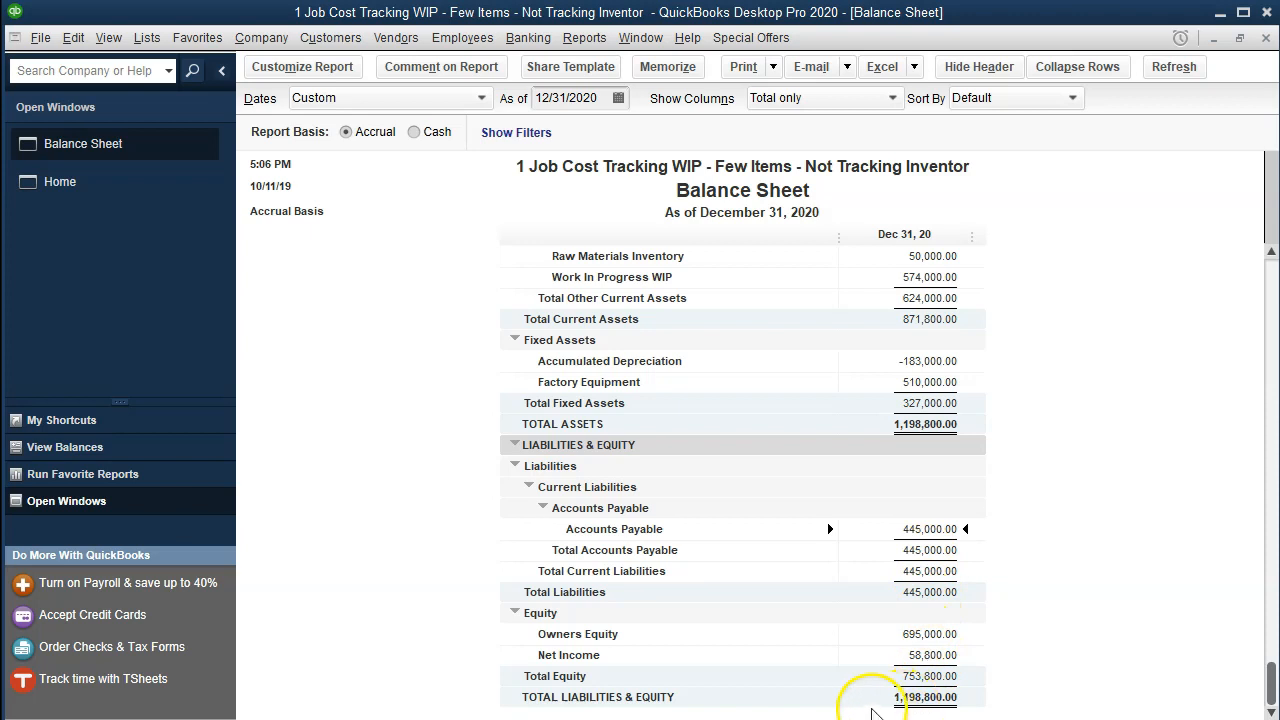
Open the Profit & Loss Standard report and set its date range to 01/01/2020 through 12/31/2020.
click(586, 38)
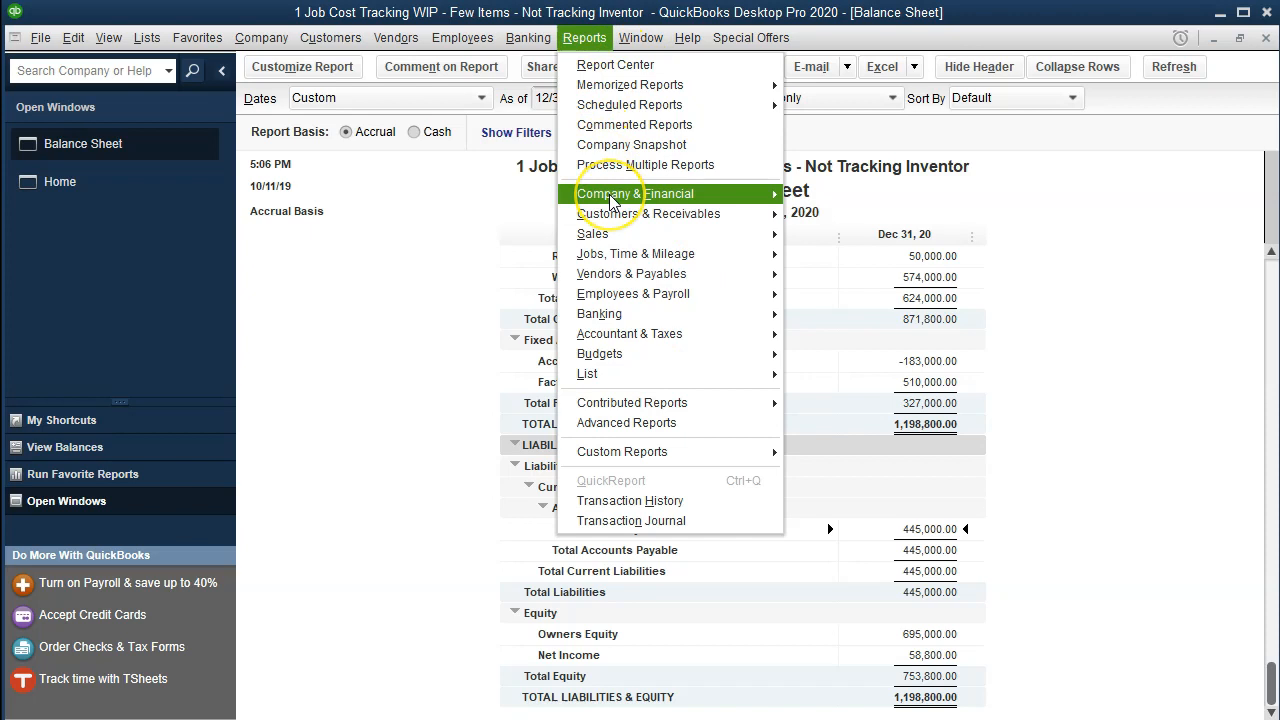
mouse_move(612, 200)
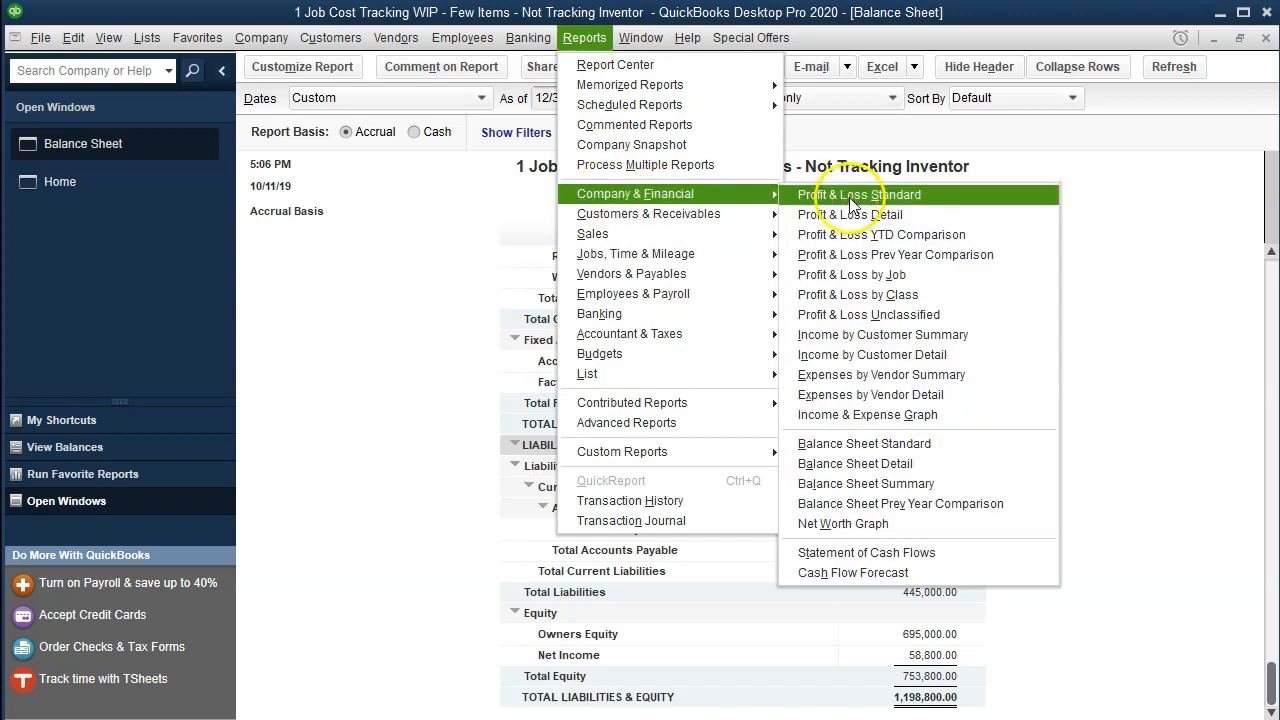
click(908, 198)
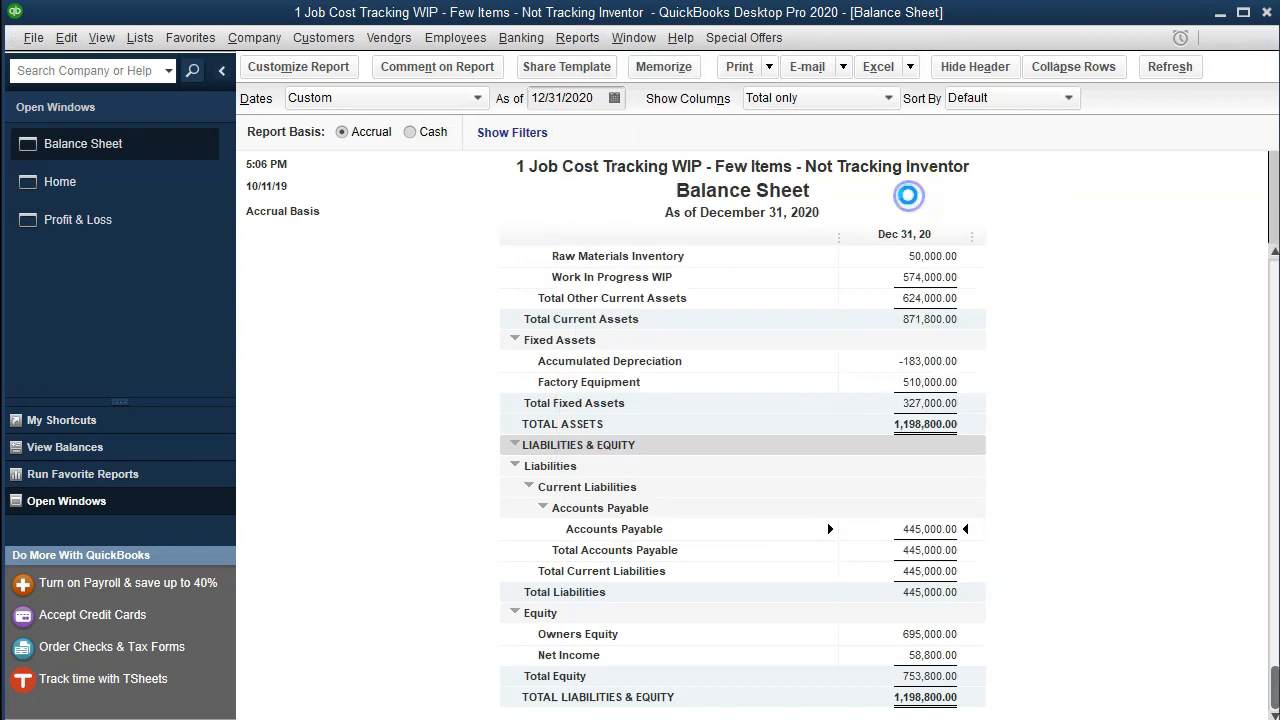
key(Tab)
text(01/01/2020)
key(Tab)
text(12/31/2020)
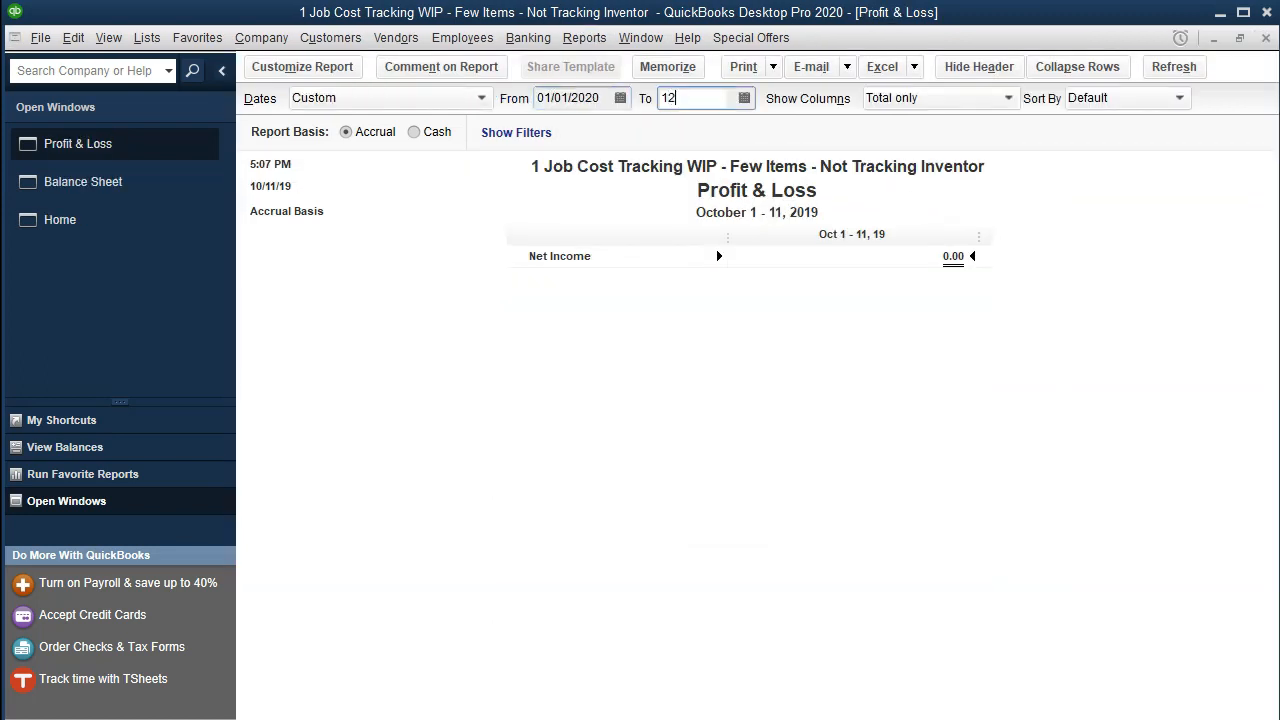
key(Tab)
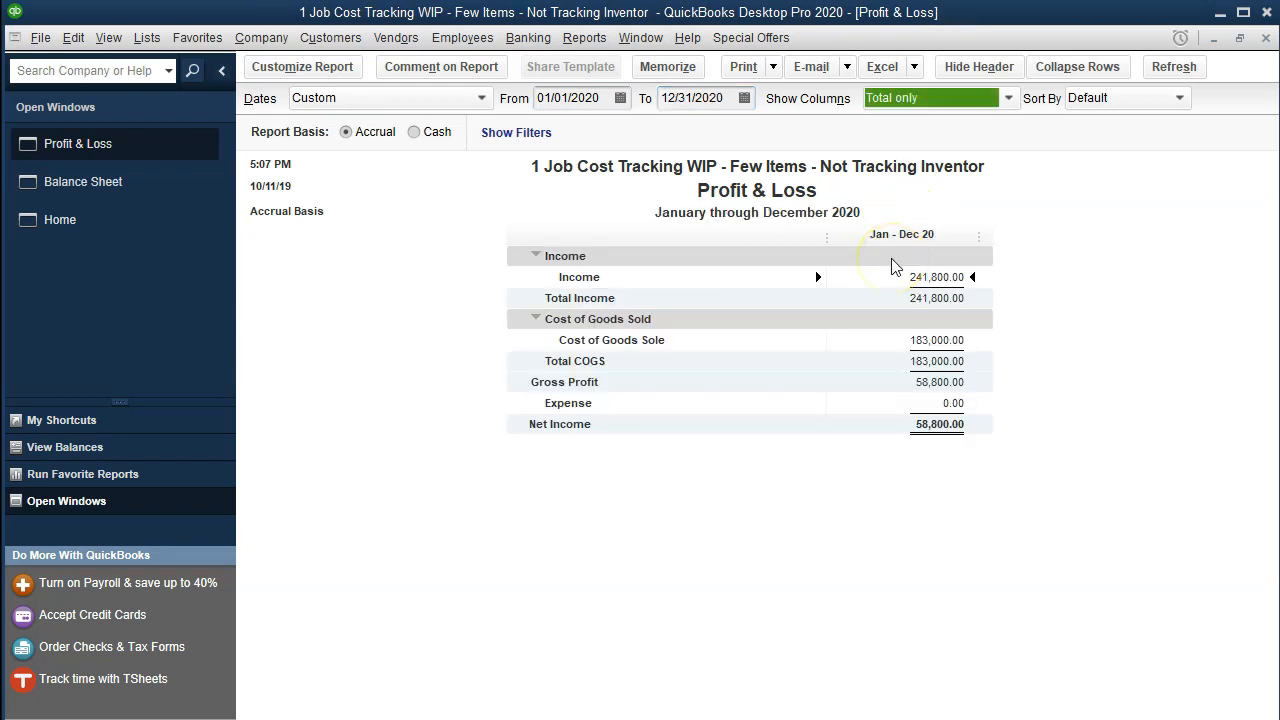
Compare the Profit & Loss figures with the ending sales, cost of goods sold and net income balances in the Excel example.
click(910, 282)
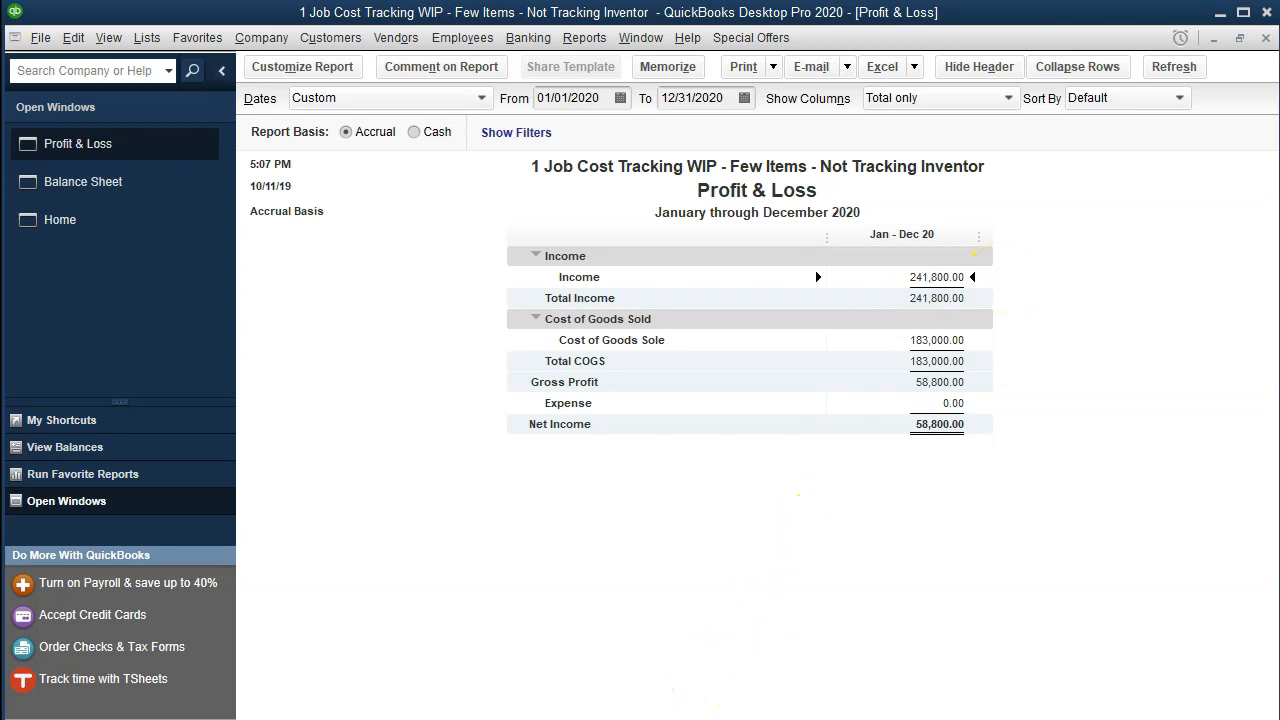
key(alt+Tab)
click(604, 636)
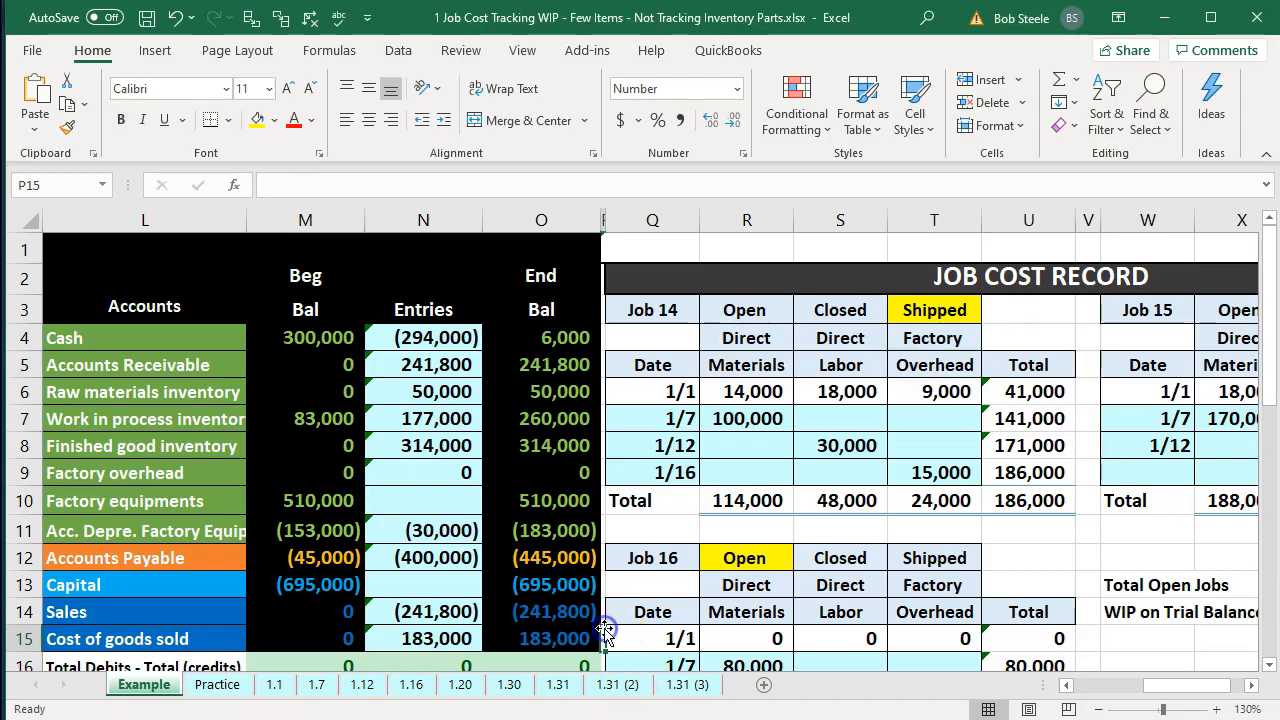
key(Left)
key(Left)
key(Left)
key(Left)
key(Left)
key(Left)
key(Left)
key(Left)
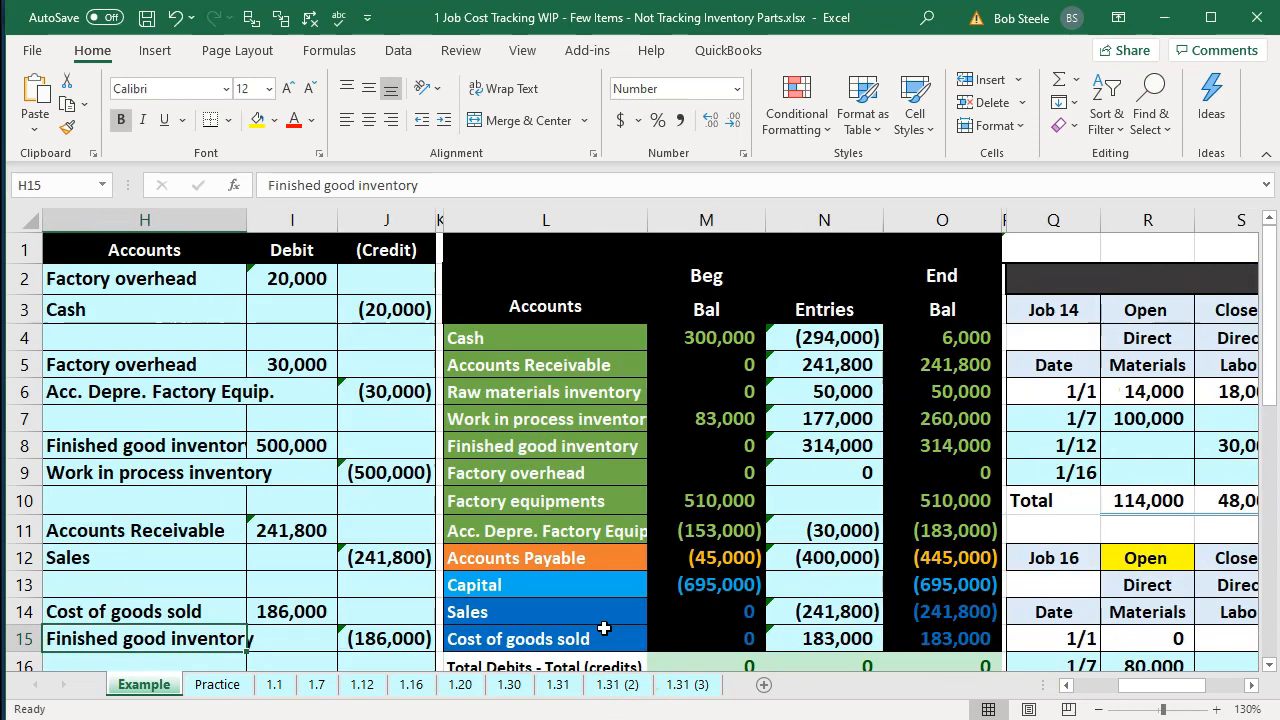
scroll(604, 628, down, 2)
click(909, 437)
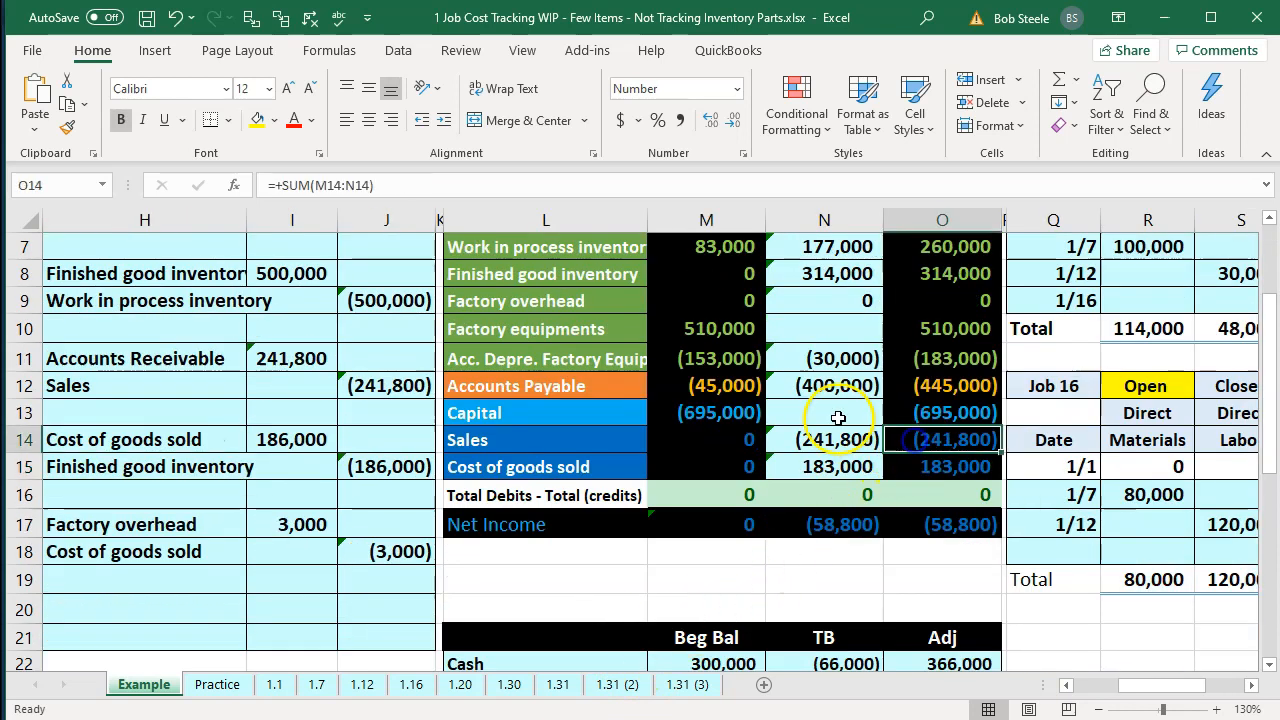
click(922, 468)
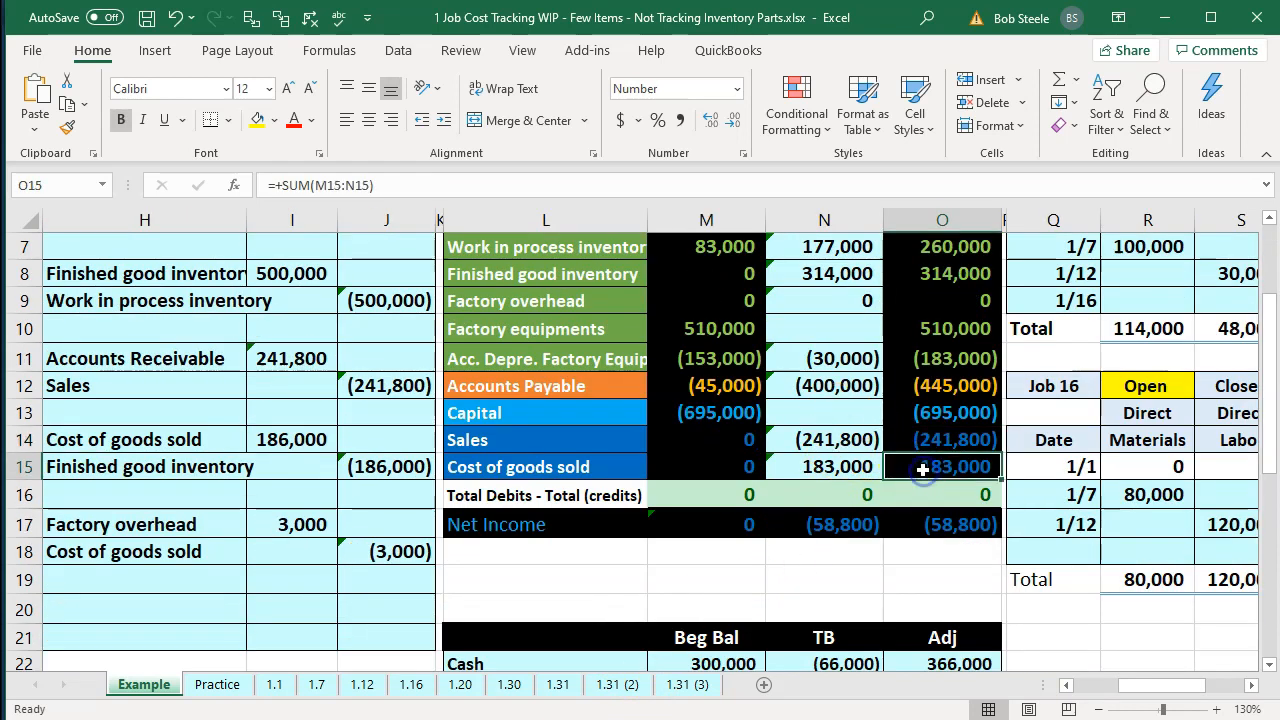
click(916, 528)
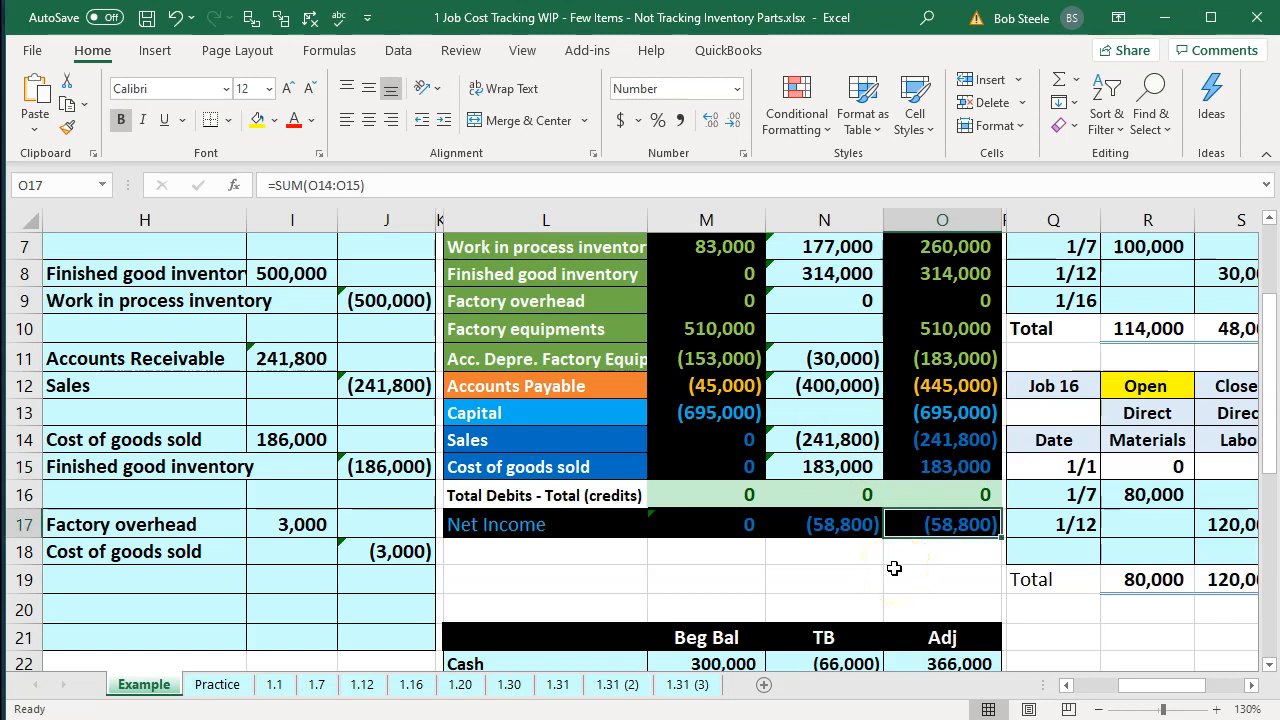
Switch back to QuickBooks and open the Trial Balance report for 01/01/2020 through 12/31/2020.
key(alt+Tab)
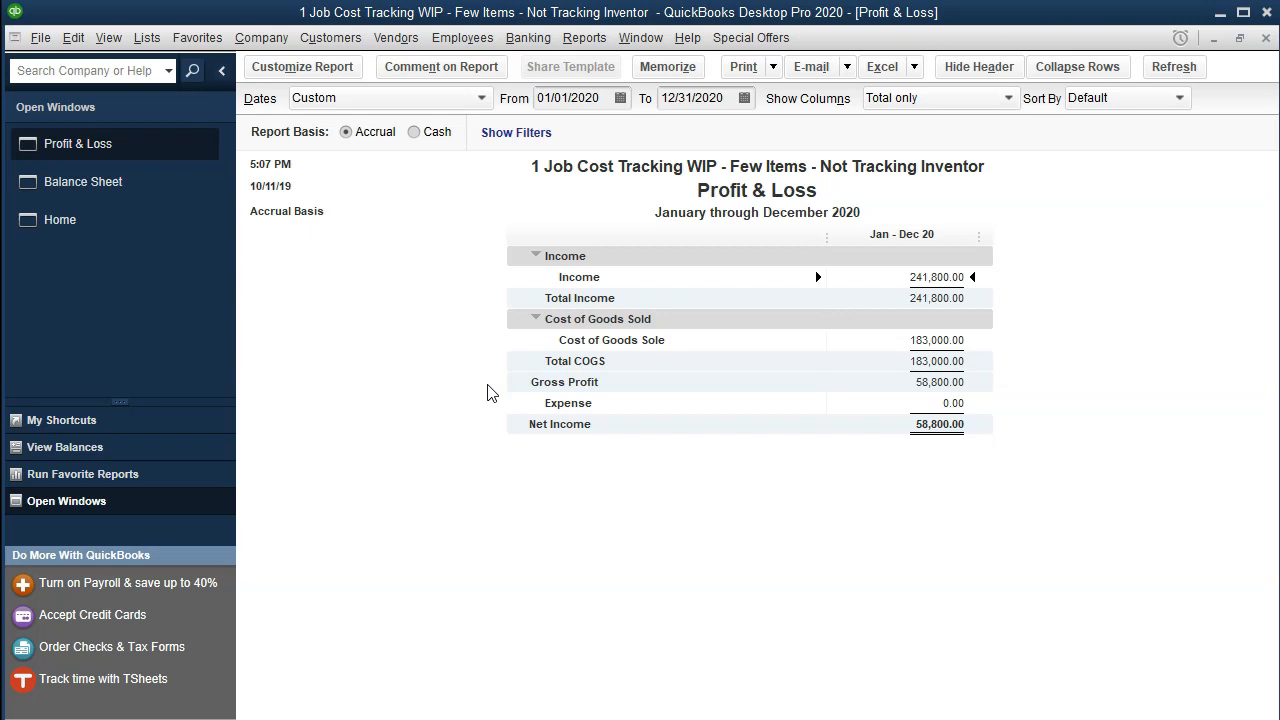
click(587, 38)
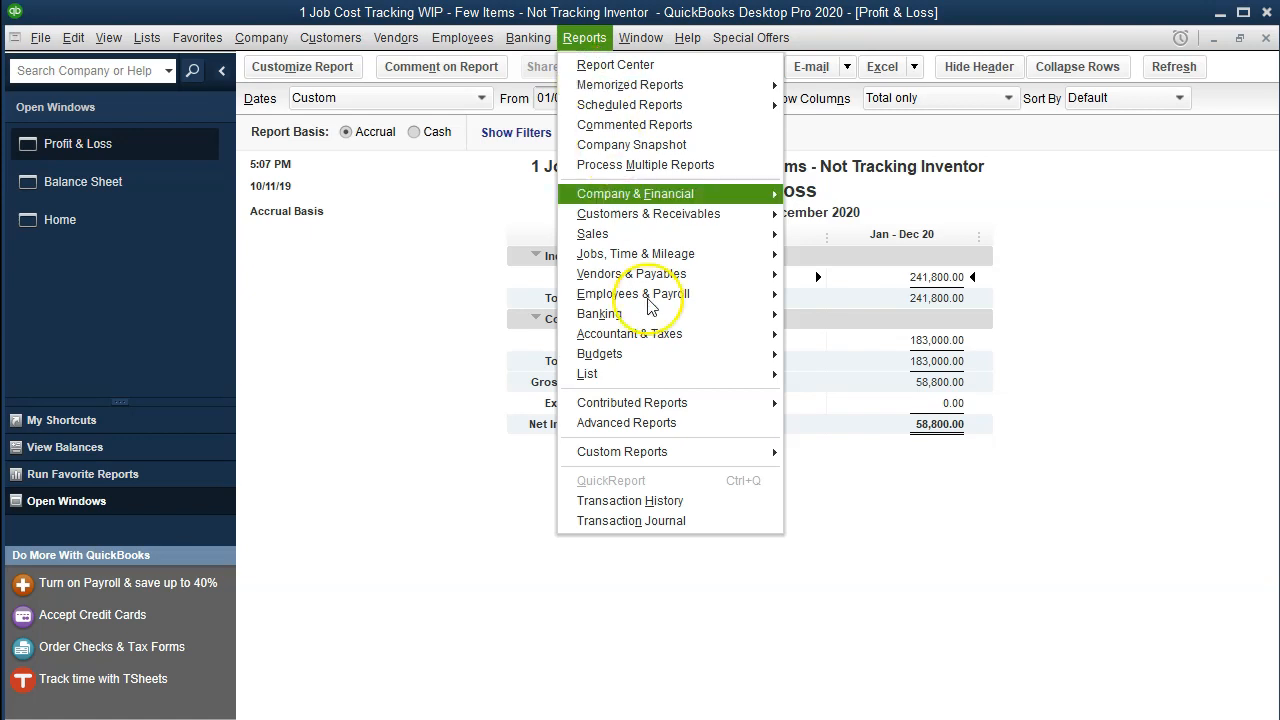
mouse_move(671, 340)
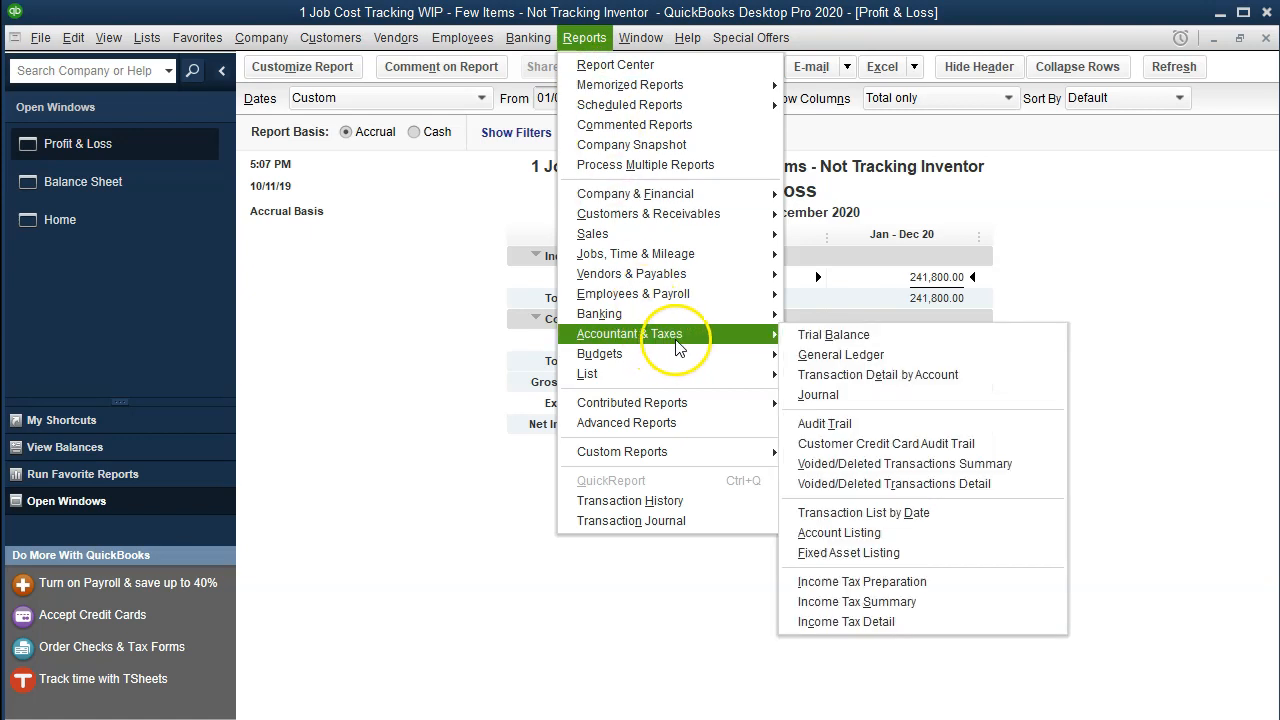
click(886, 336)
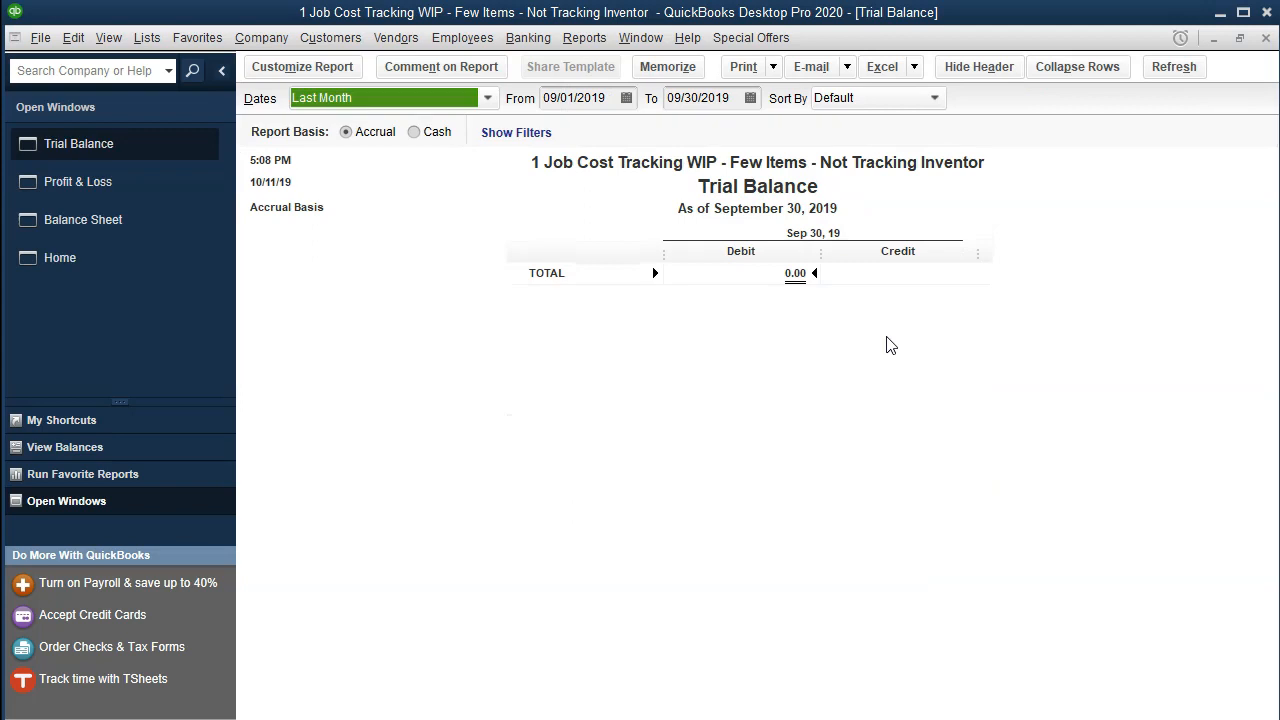
key(Tab)
text(01012020)
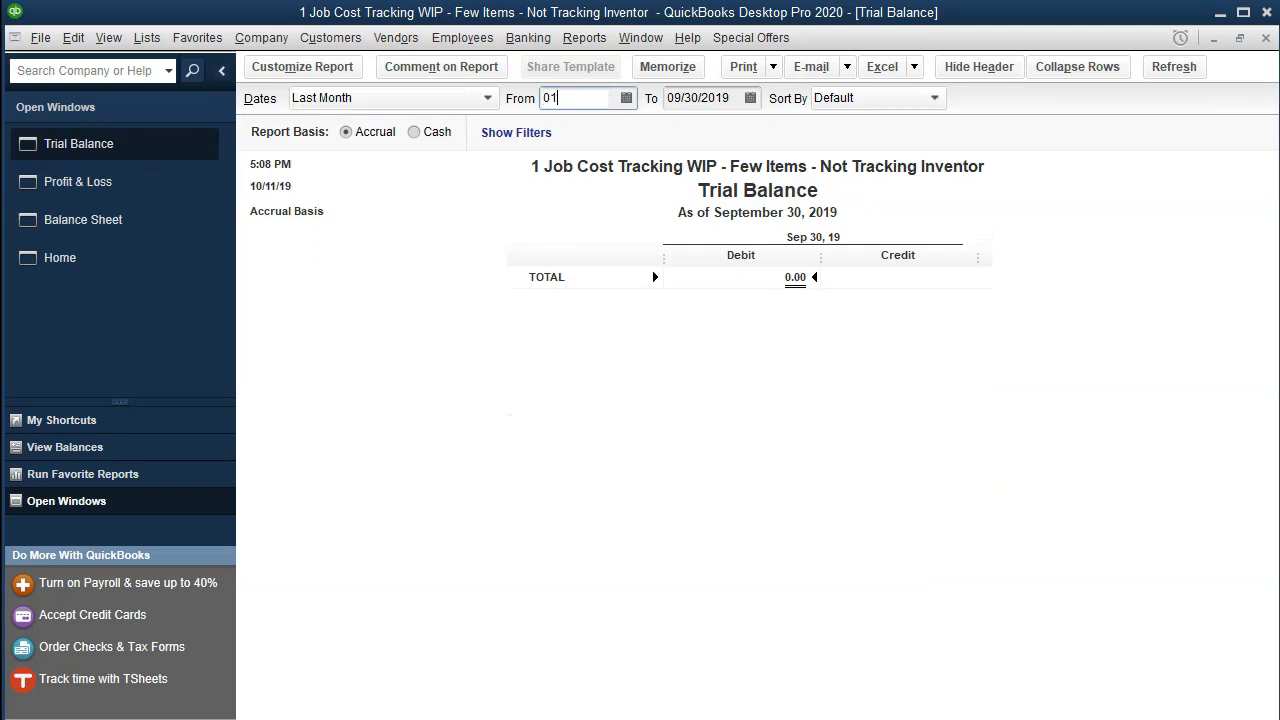
key(Tab)
text(12/31/2020)
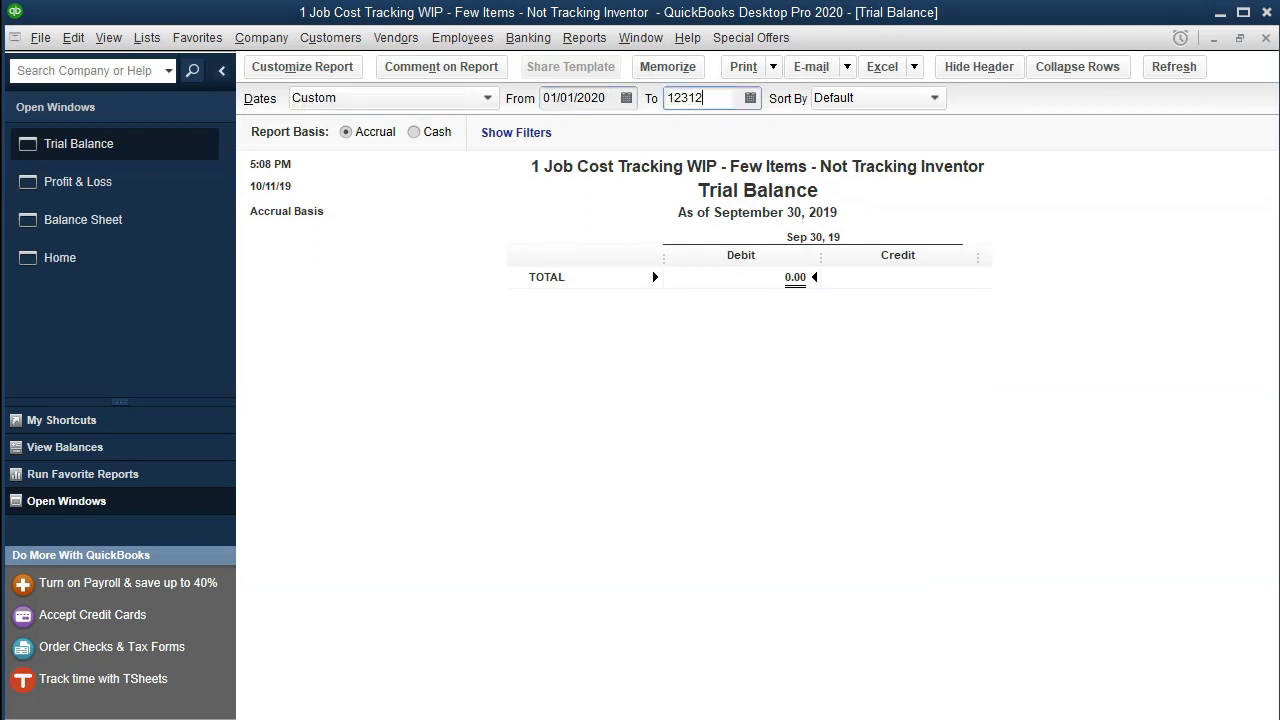
key(Tab)
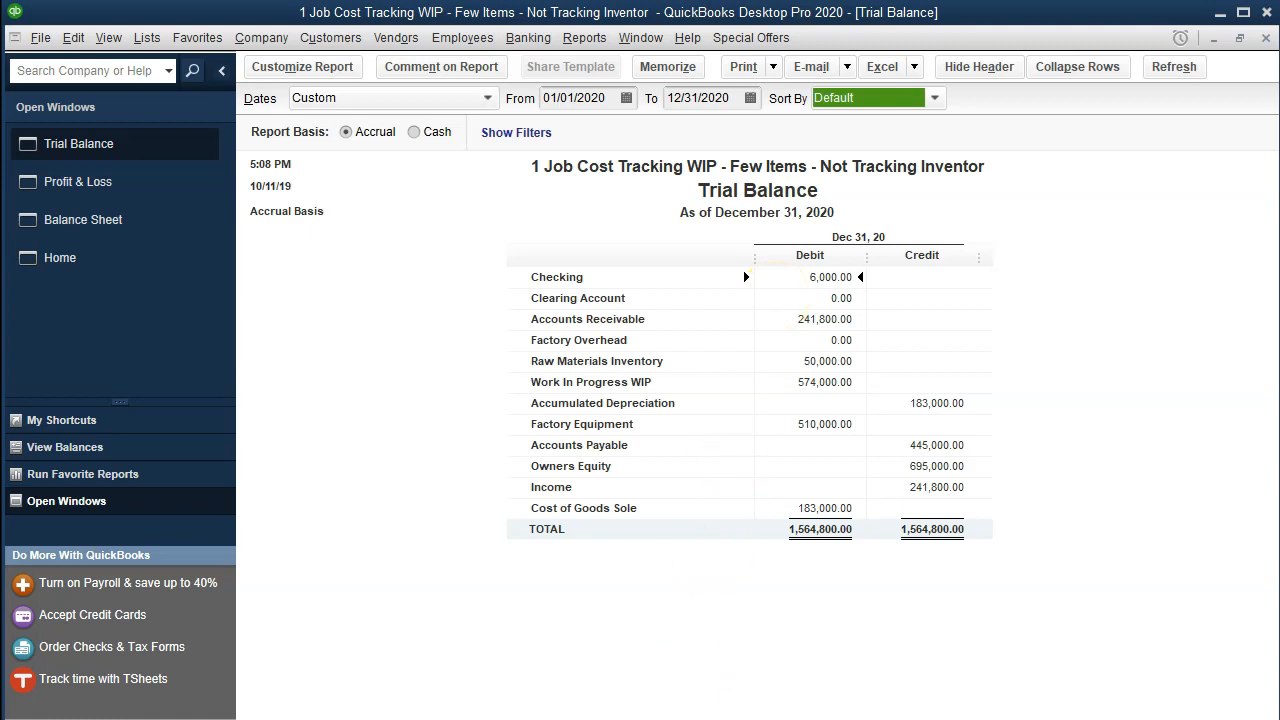
Switch to Excel and select the ending balances from cash through cost of goods sold for comparison.
click(699, 718)
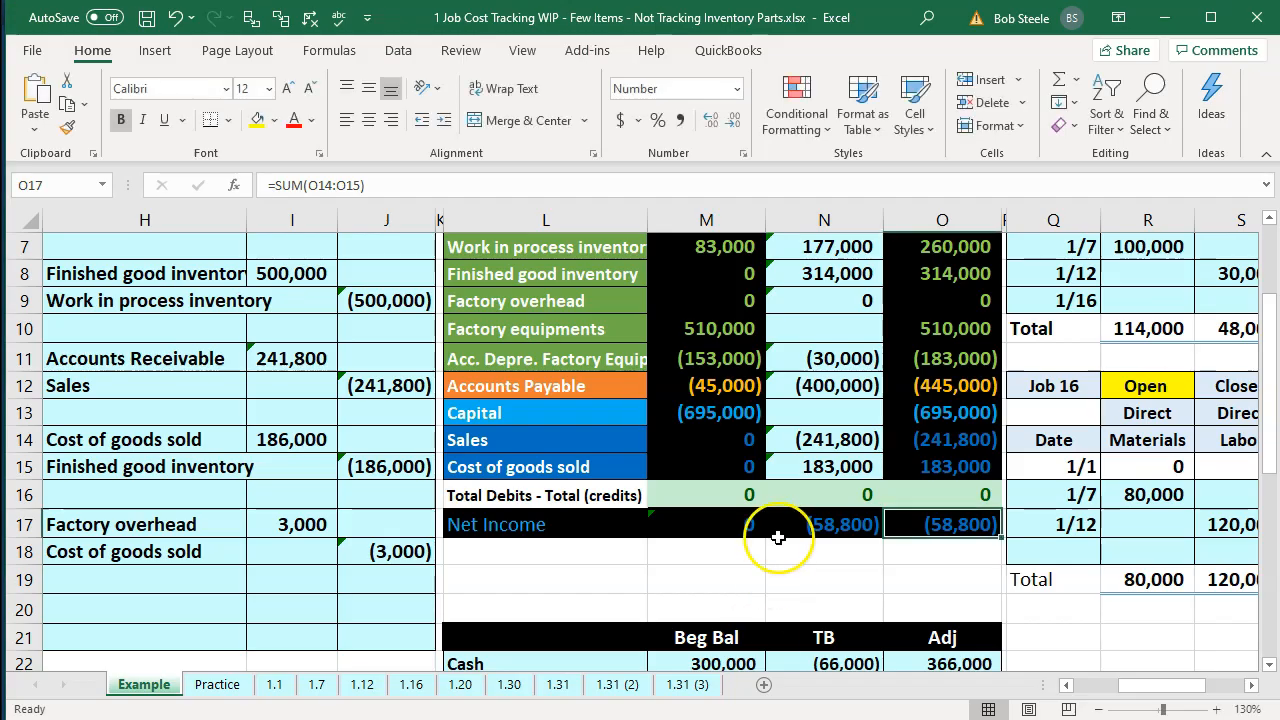
scroll(778, 536, up, 2)
scroll(778, 536, down, 1)
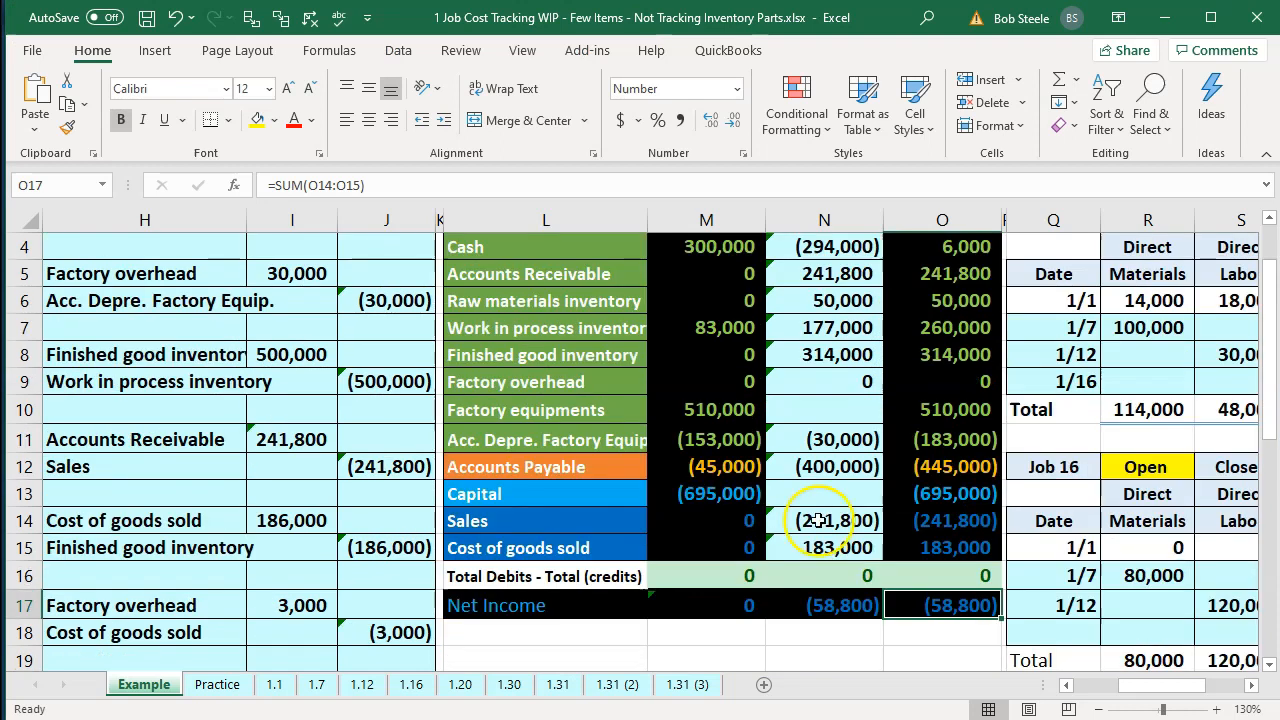
drag(941, 547, 937, 343)
scroll(871, 366, down, 1)
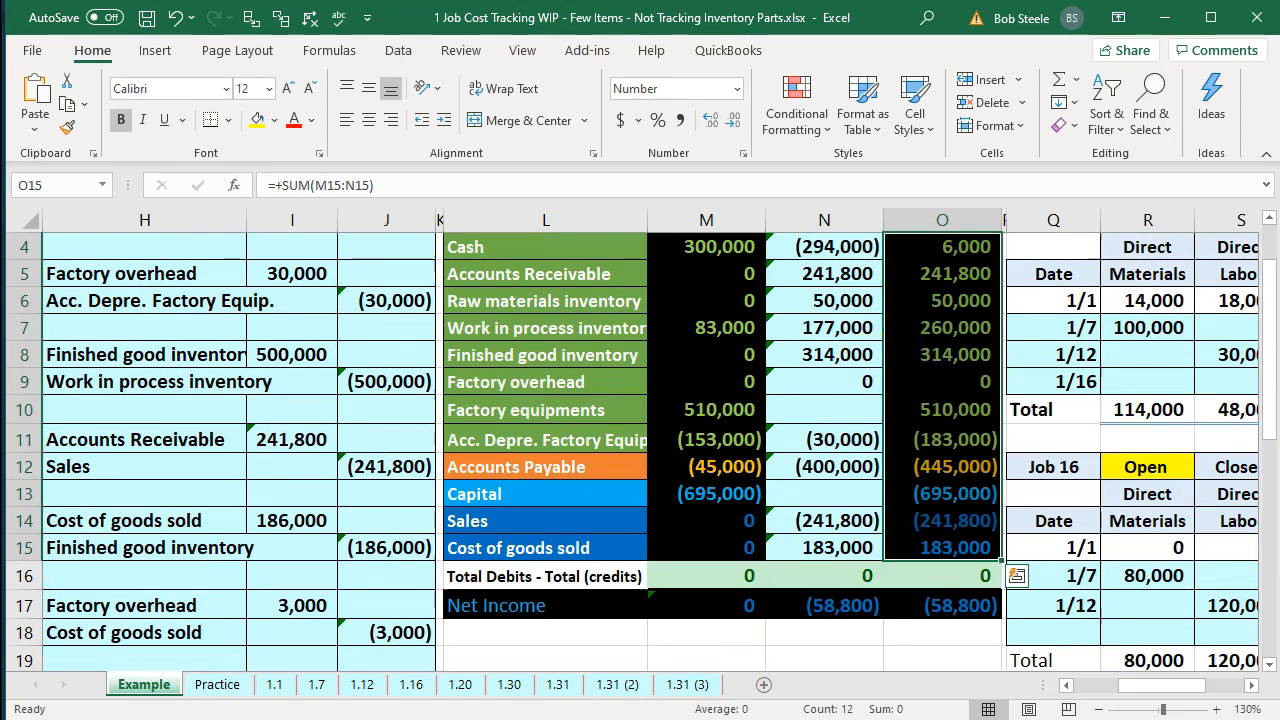
Return to QuickBooks and check the Trial Balance amounts for factory equipment, income, cost of goods sold and work in progress.
key(alt+Tab)
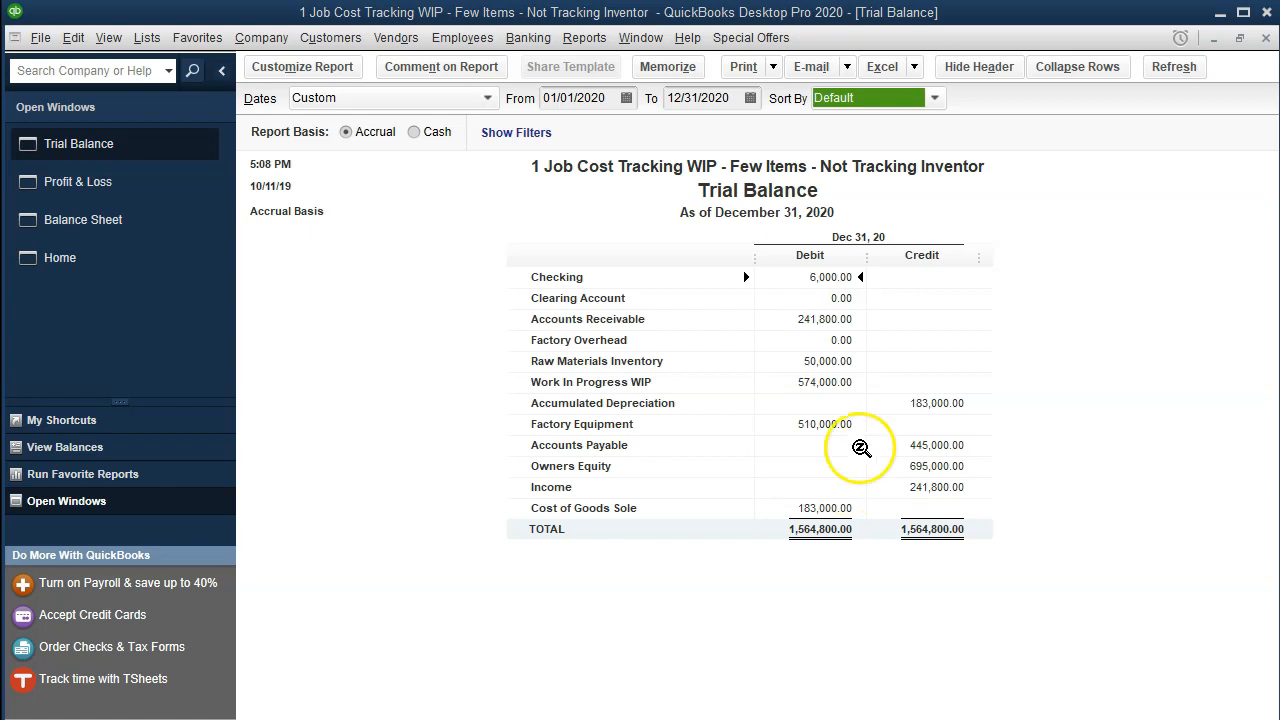
click(833, 424)
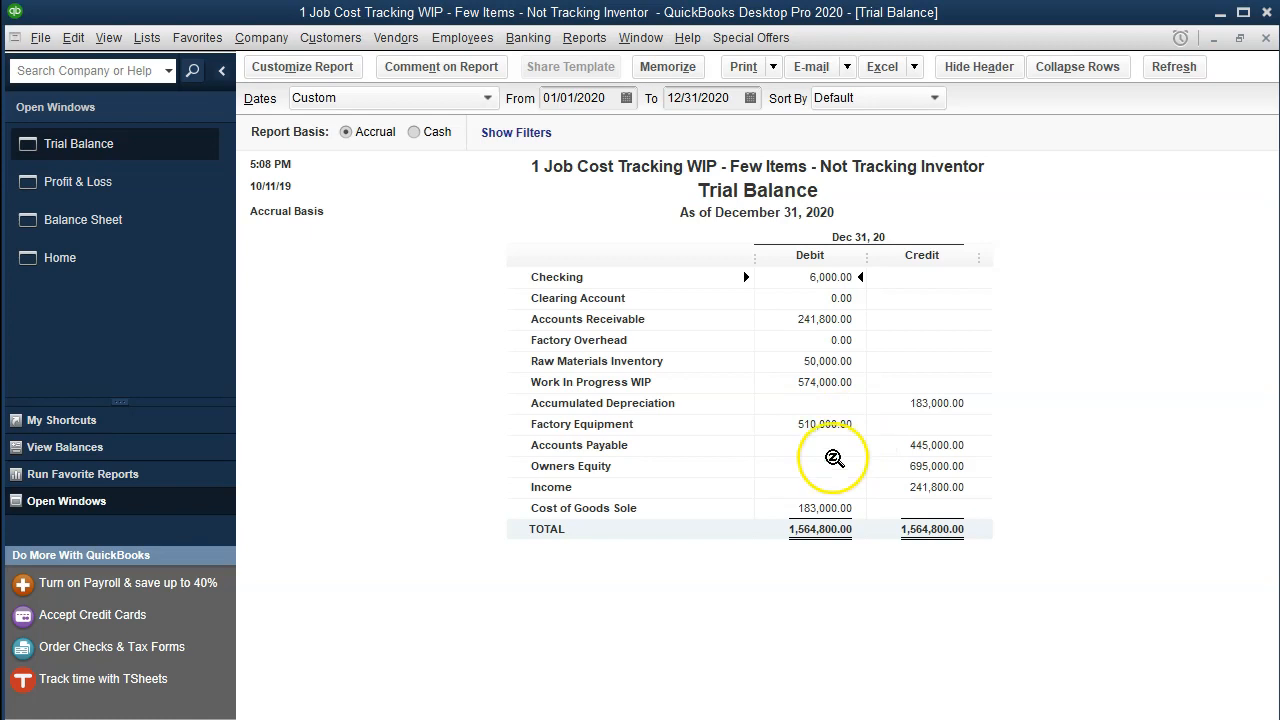
click(922, 487)
click(843, 508)
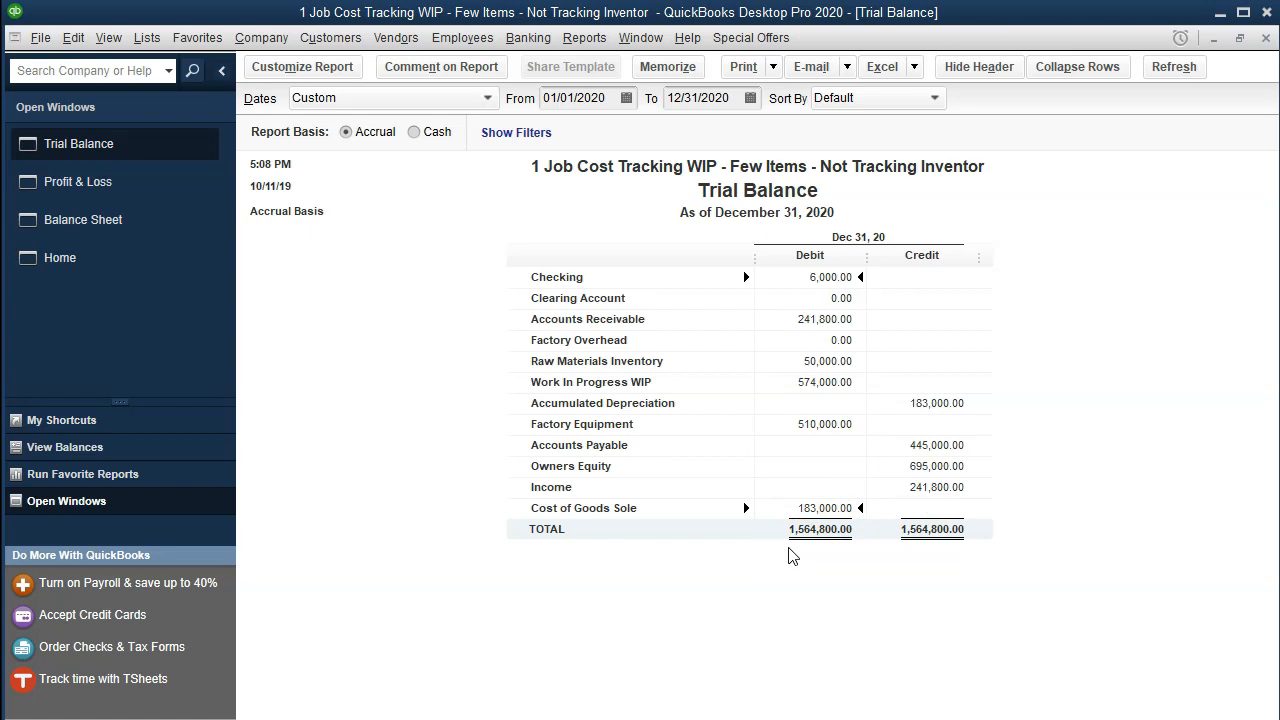
click(818, 388)
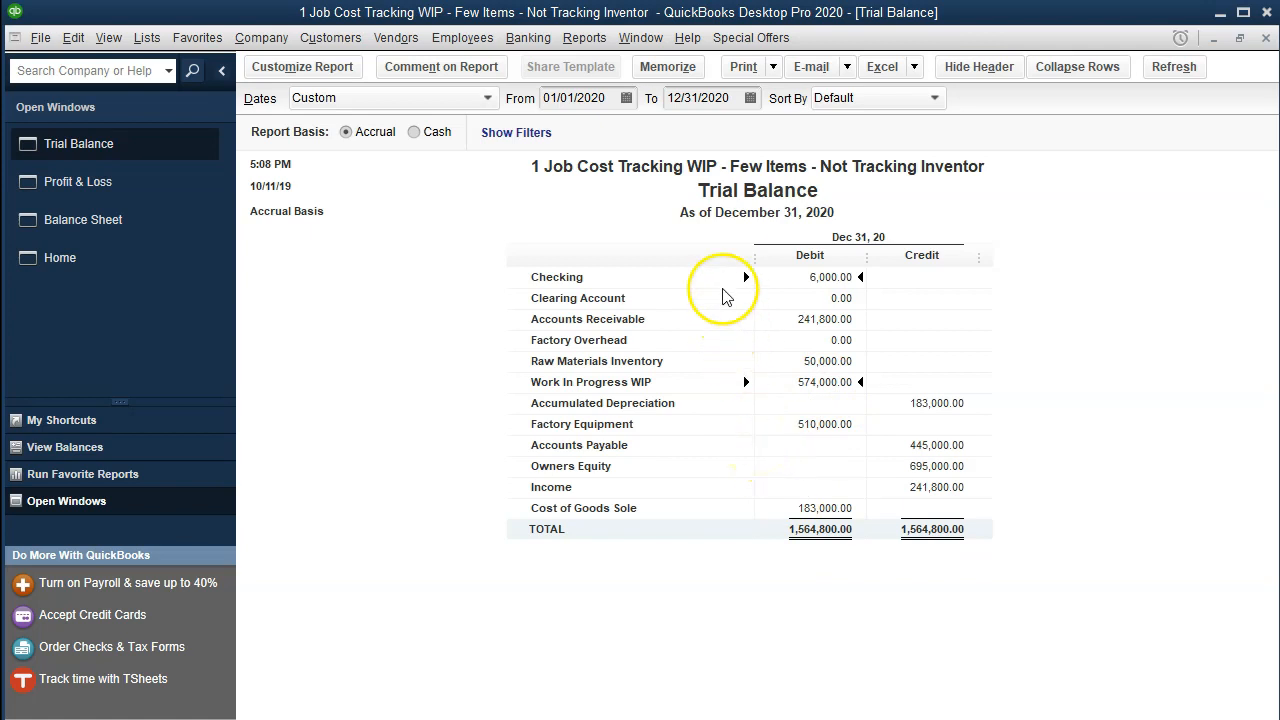
Open the Job Estimates vs. Actuals Summary report for all transactions.
click(588, 40)
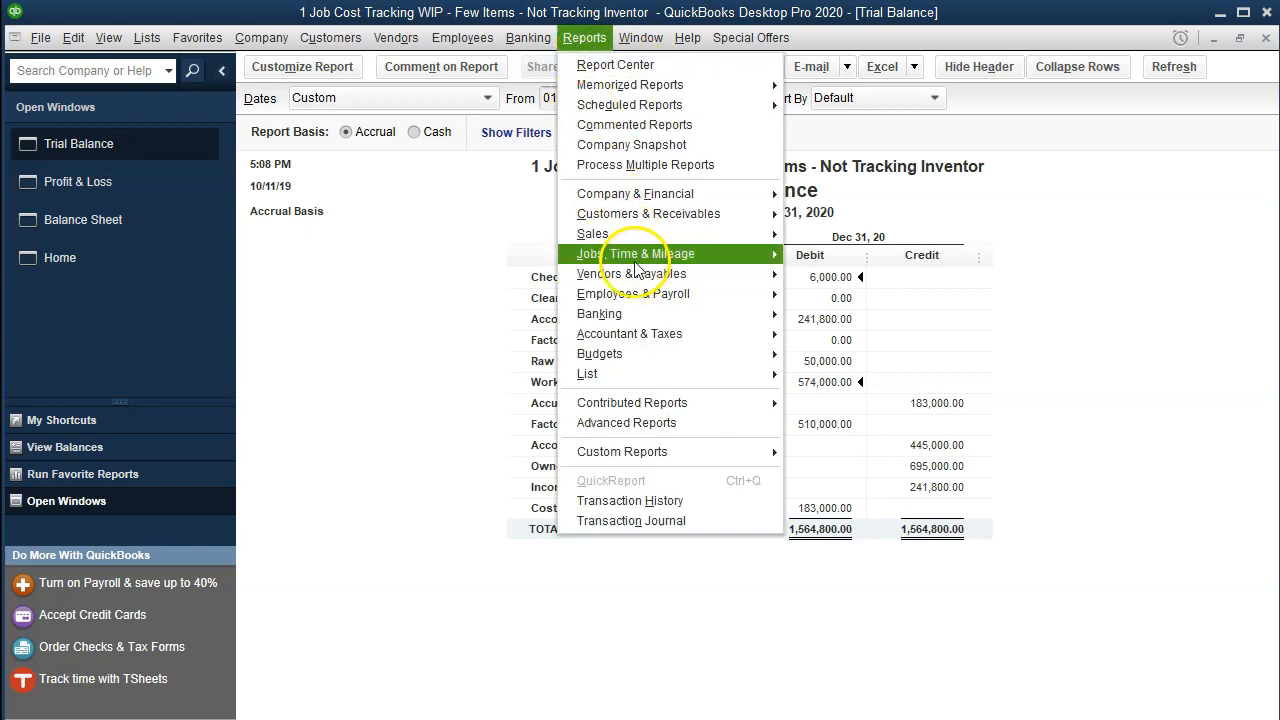
mouse_move(678, 255)
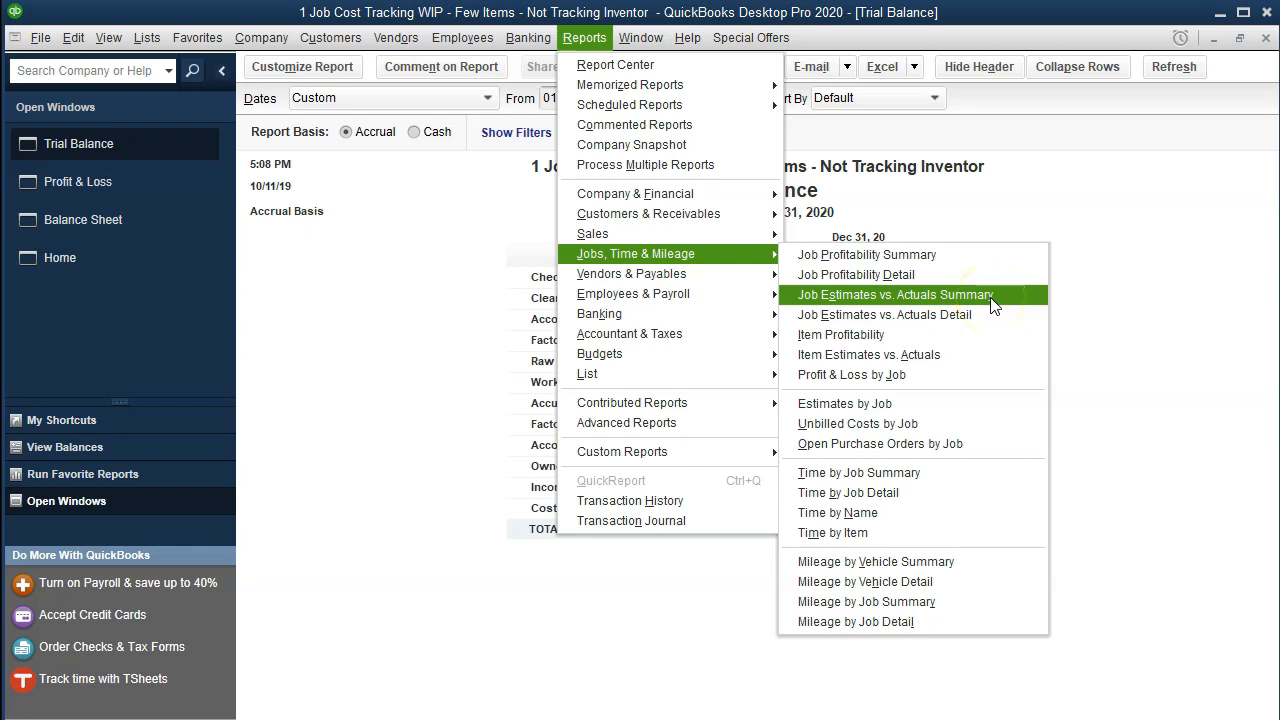
click(935, 294)
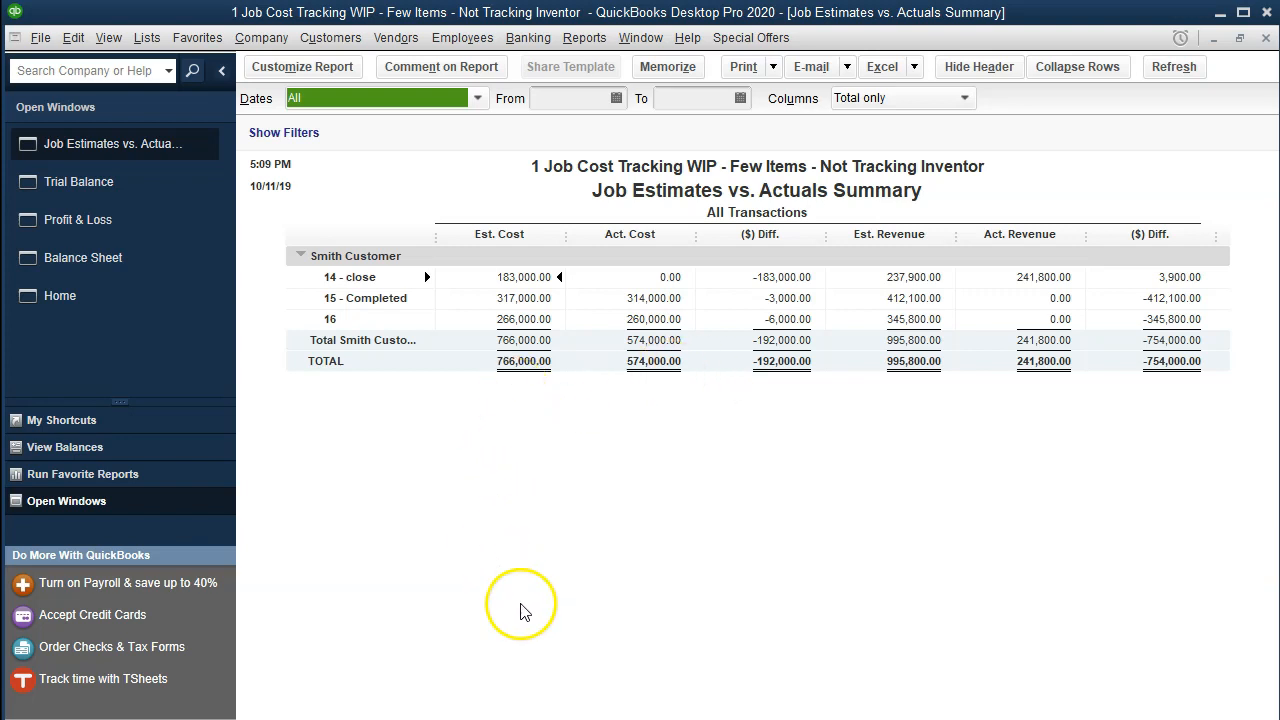
Switch to the Excel example and check the status marked on the Job 14, Job 15 and Job 16 cost records.
click(700, 717)
click(862, 468)
key(Right)
key(Right)
key(Right)
key(Right)
key(Right)
key(Right)
key(Right)
key(Right)
key(Right)
key(Right)
key(Right)
key(Right)
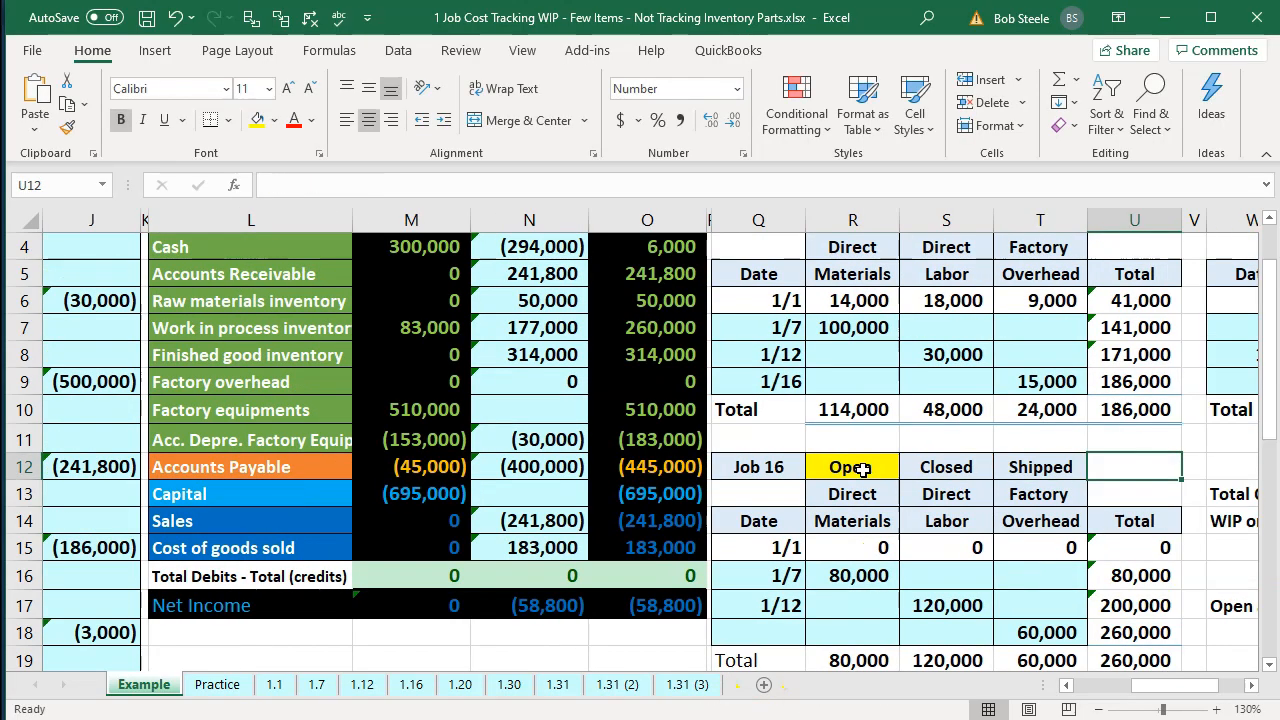
scroll(862, 470, up, 1)
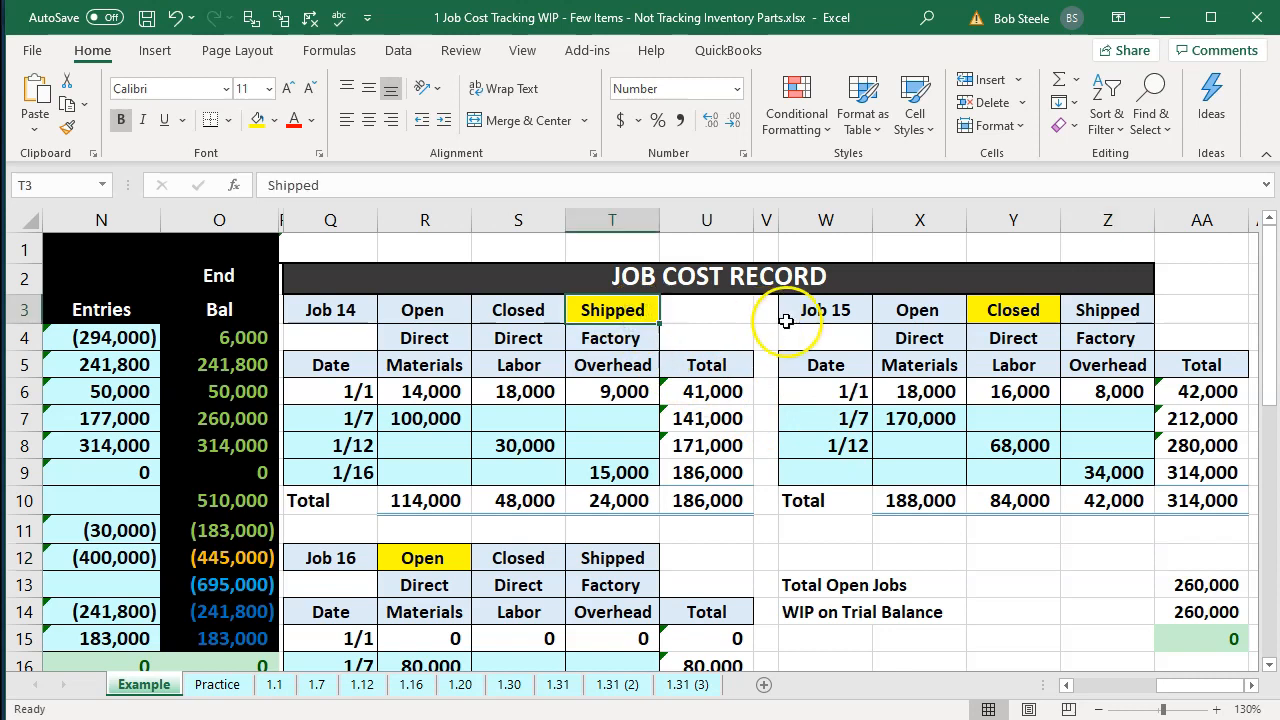
click(985, 310)
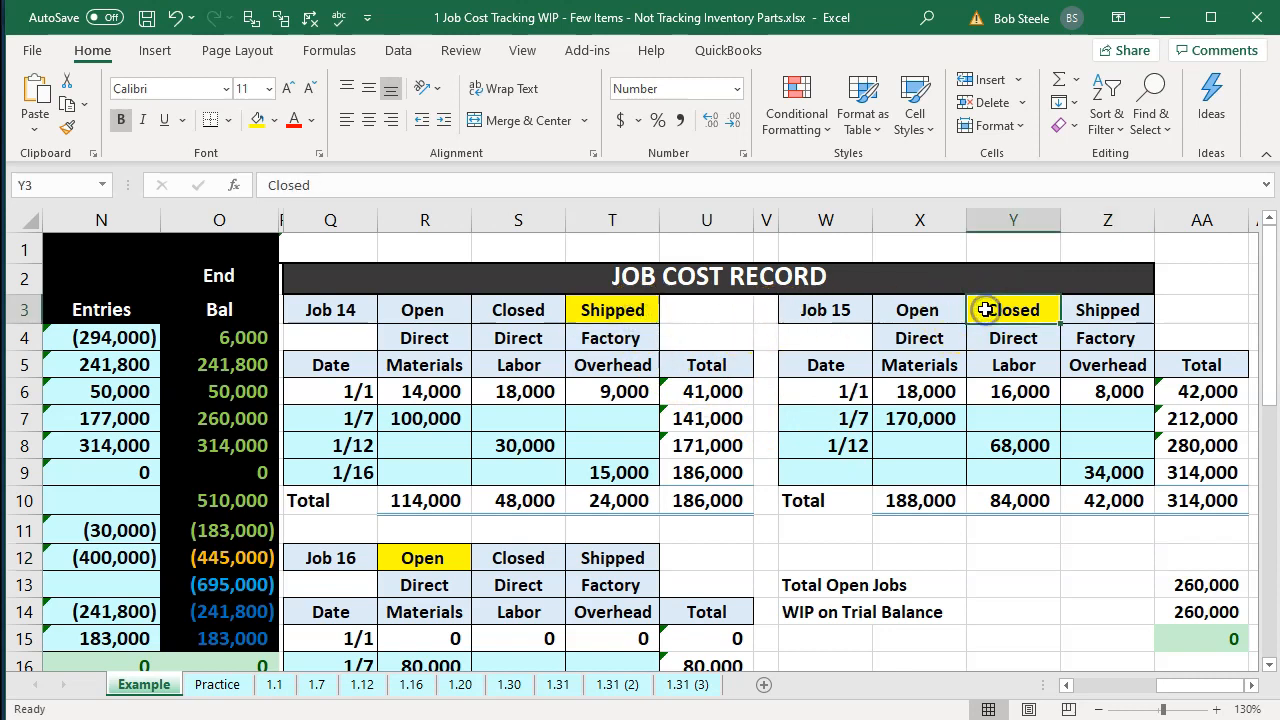
click(424, 562)
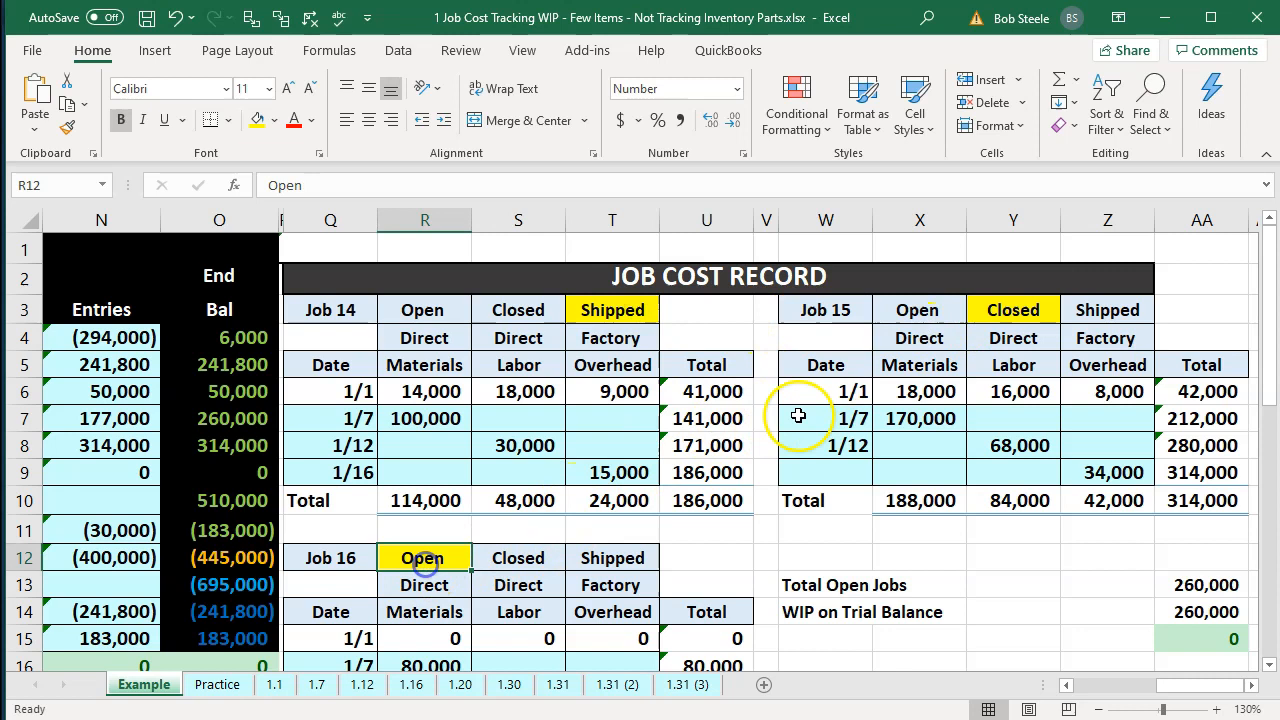
click(985, 310)
click(438, 552)
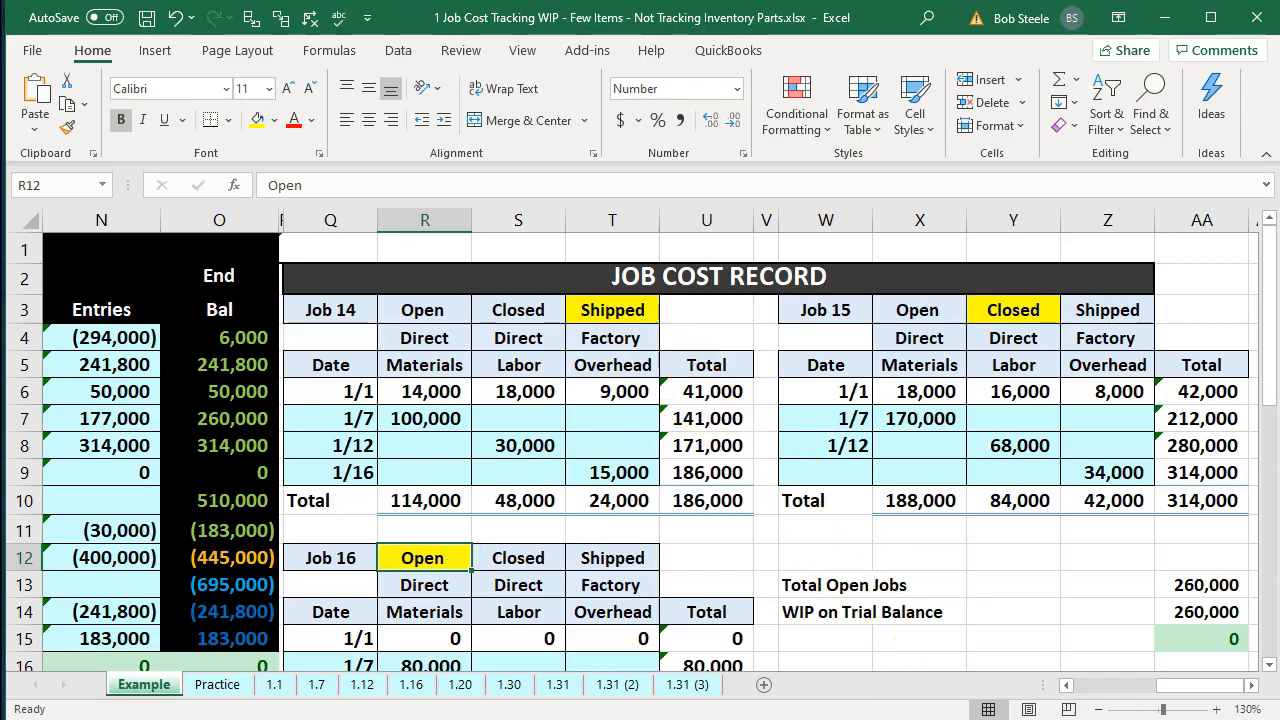
Switch back to QuickBooks and review the information for jobs 14, 15 and 16 in the Customer Center.
key(alt+Tab)
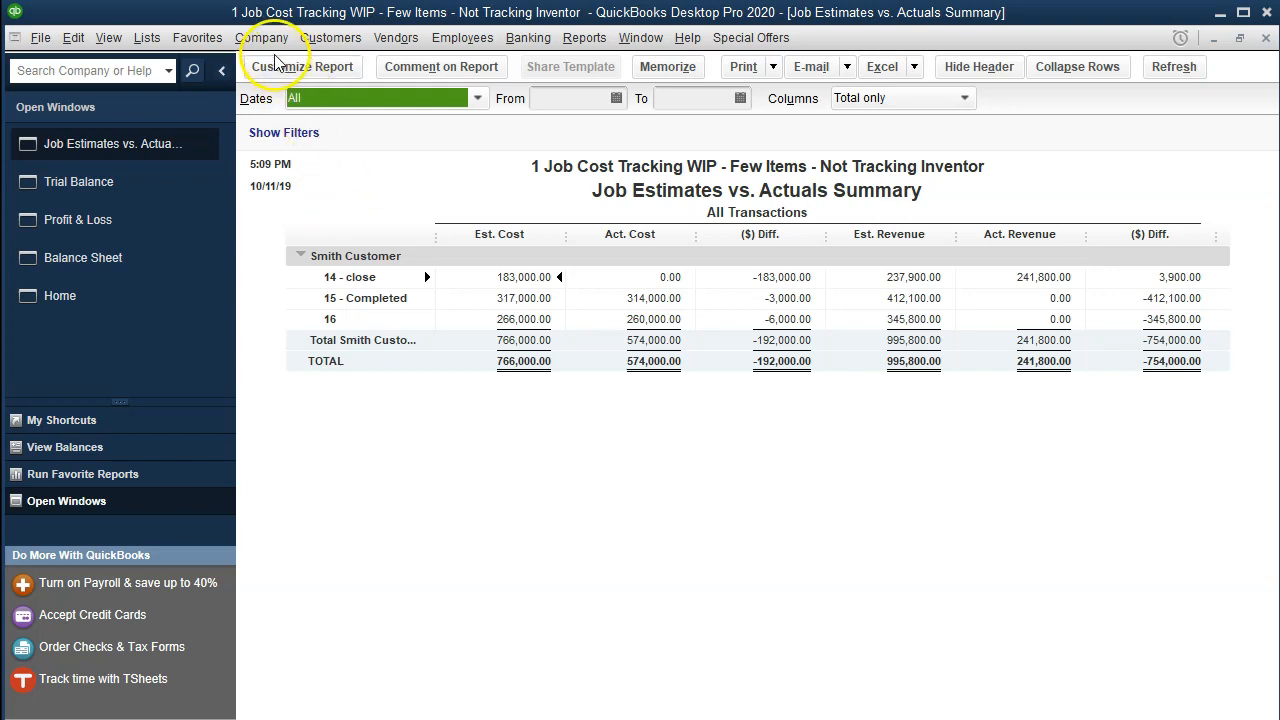
click(322, 48)
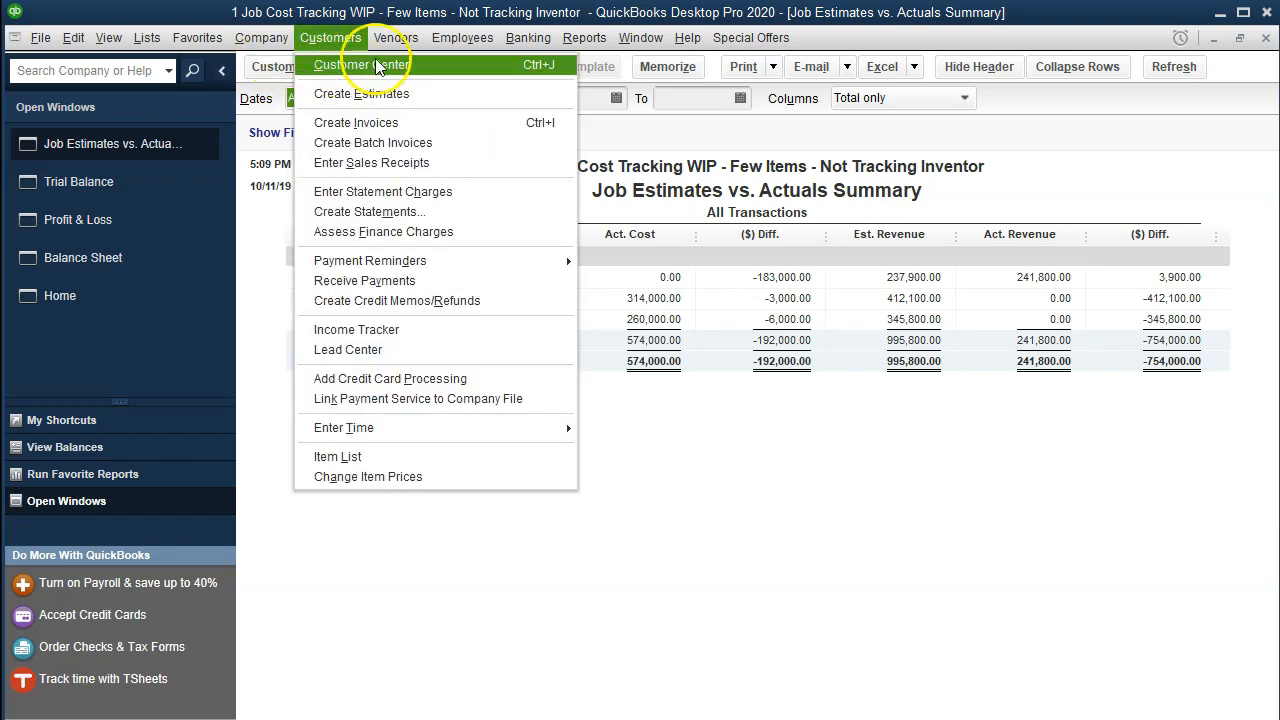
click(457, 68)
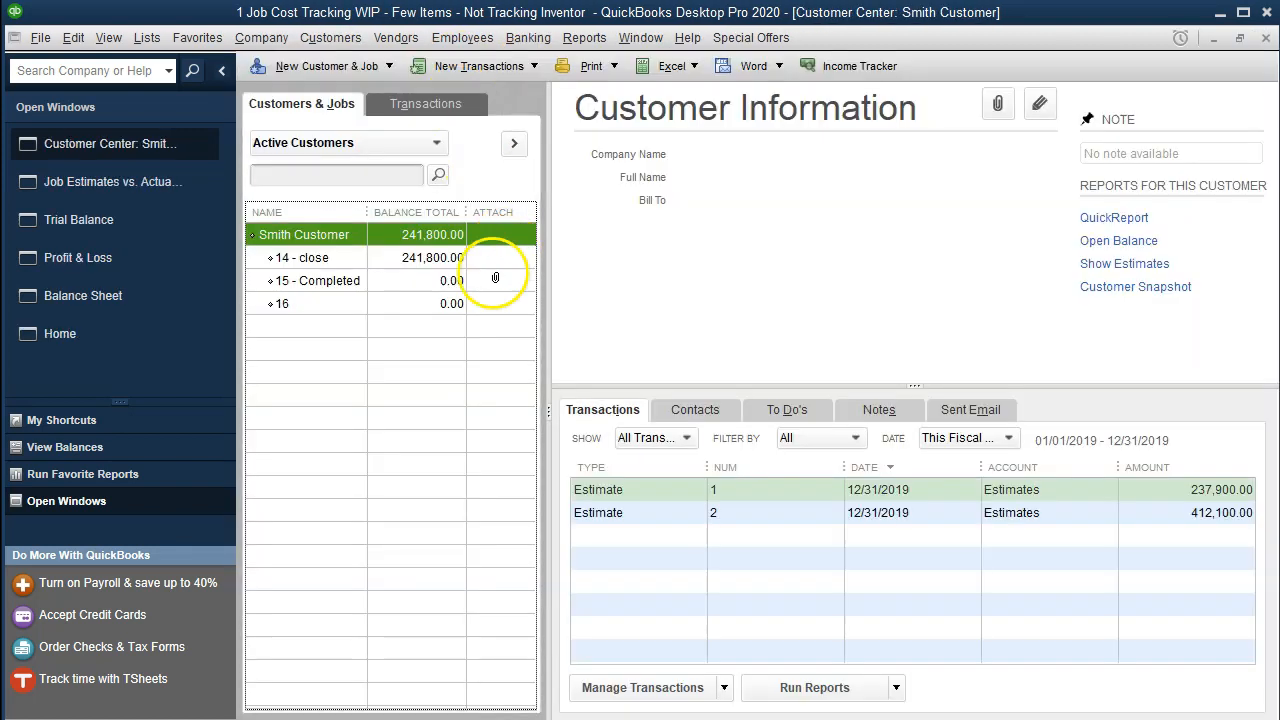
click(341, 257)
click(342, 283)
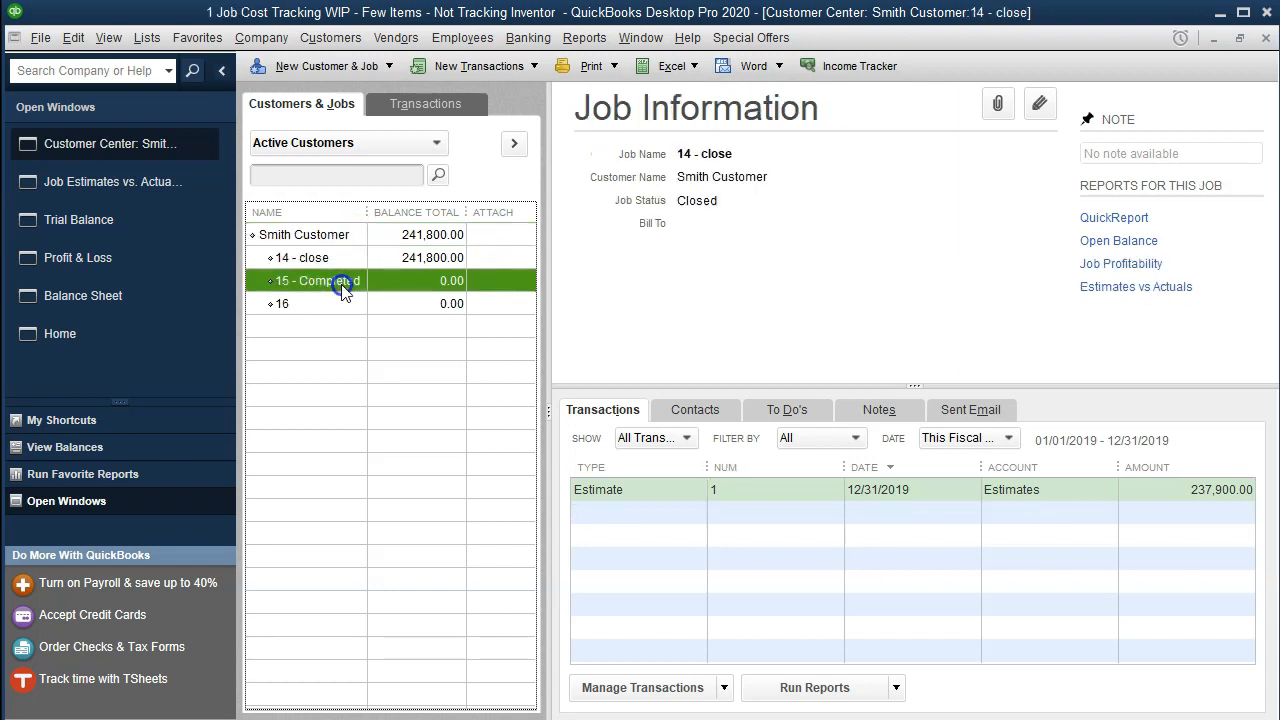
click(342, 302)
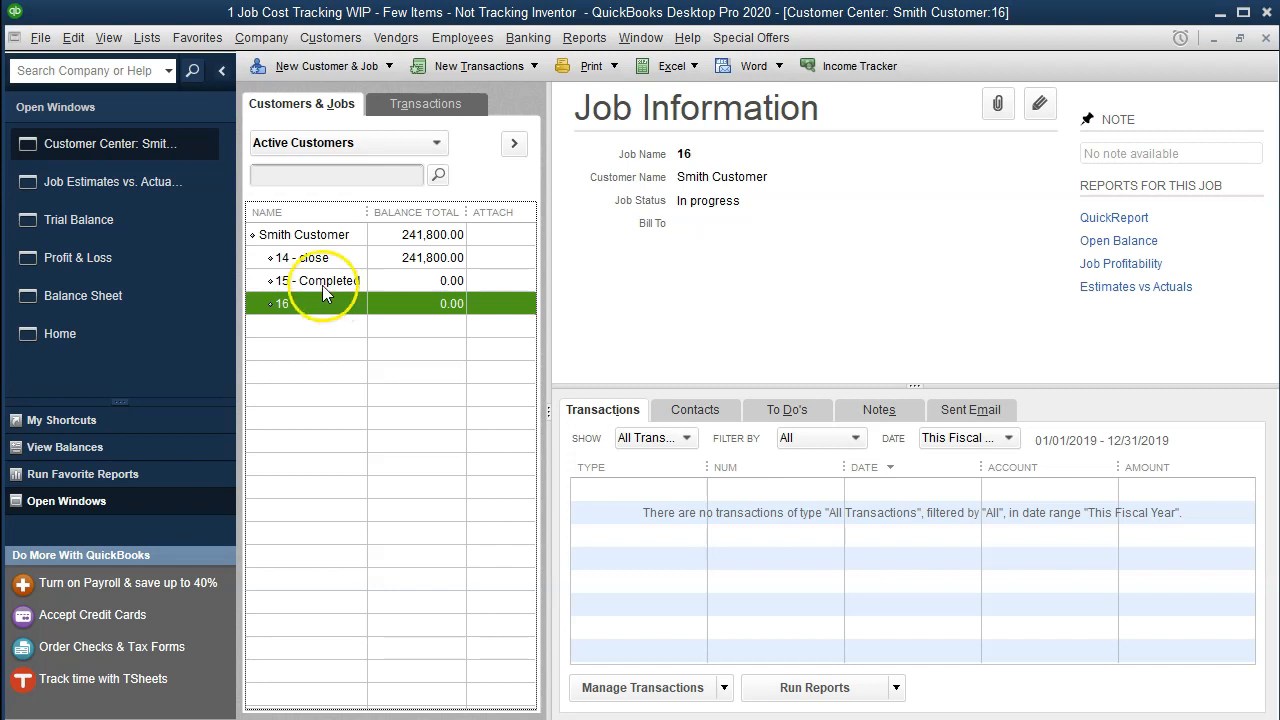
Examine the available job status options in the job 14 record, leave them unchanged and return to the estimates report.
click(325, 259)
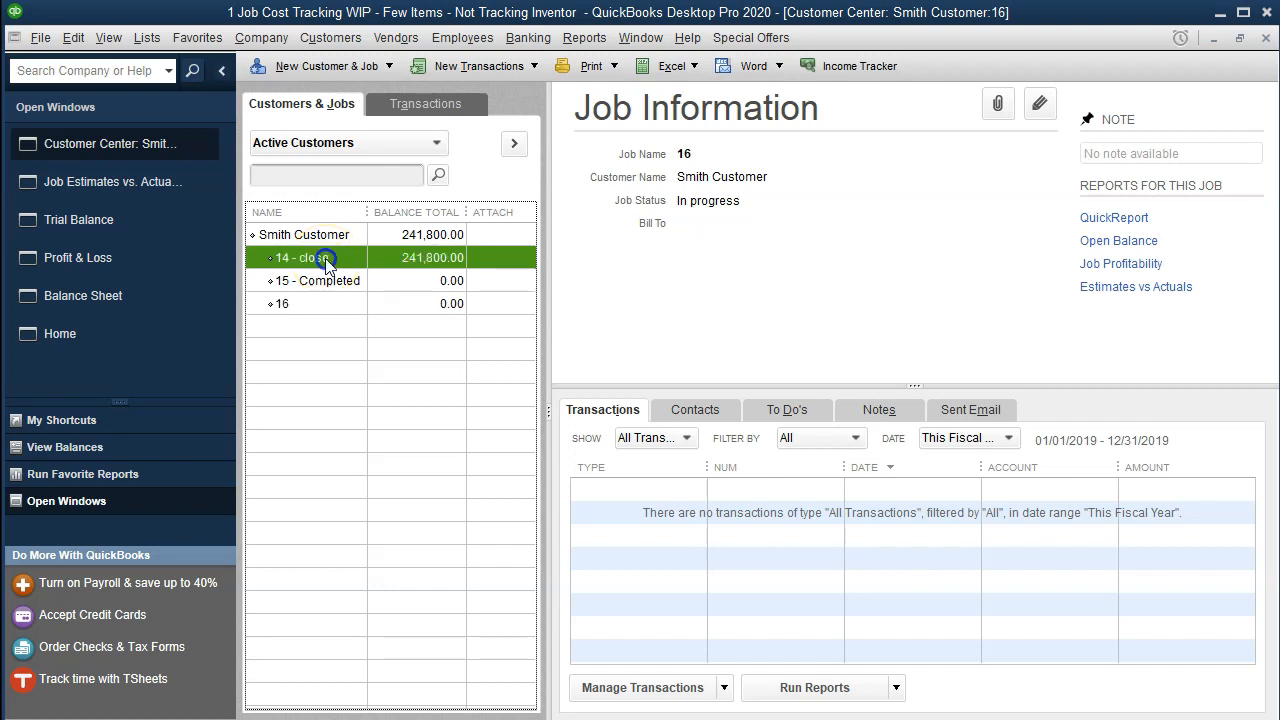
double_click(325, 258)
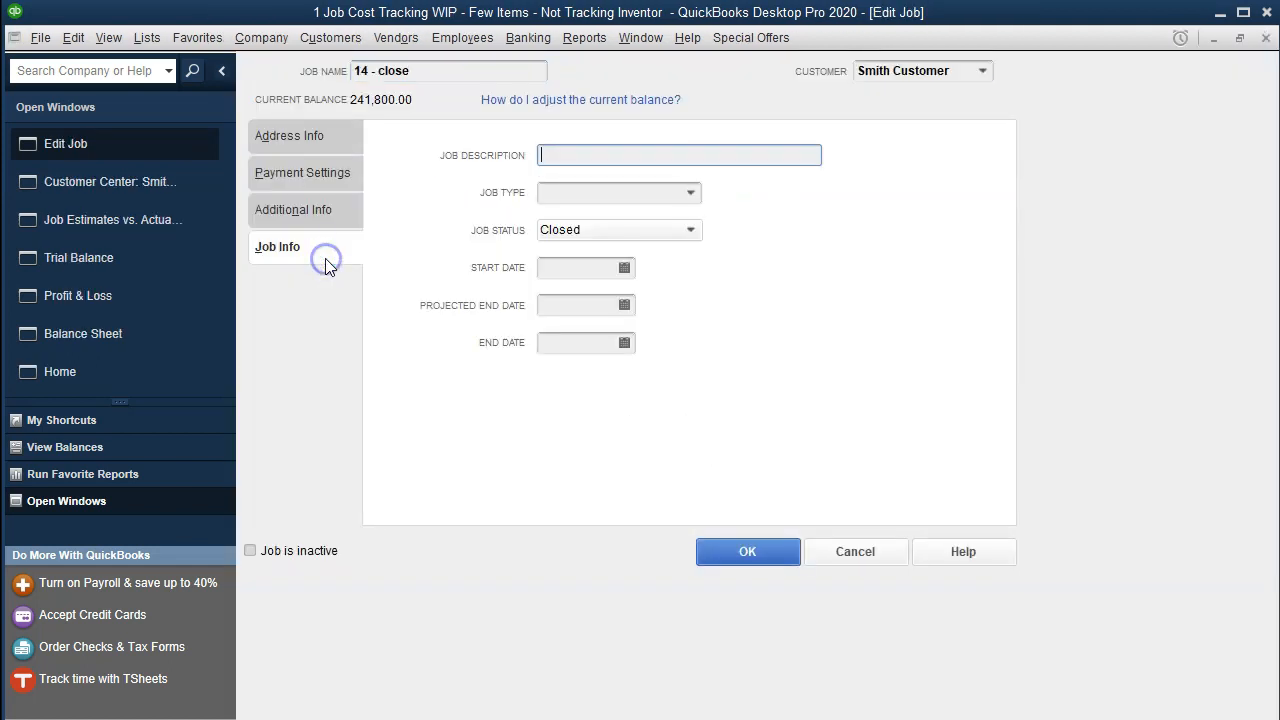
click(690, 232)
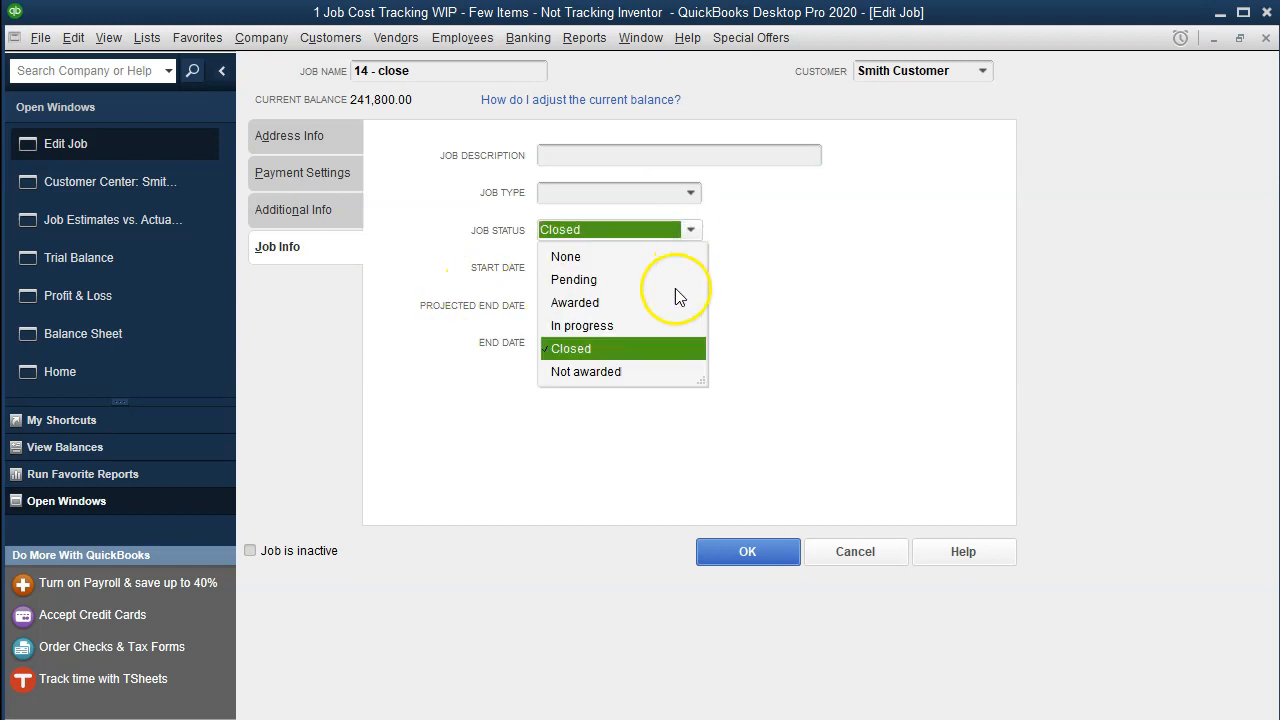
click(782, 310)
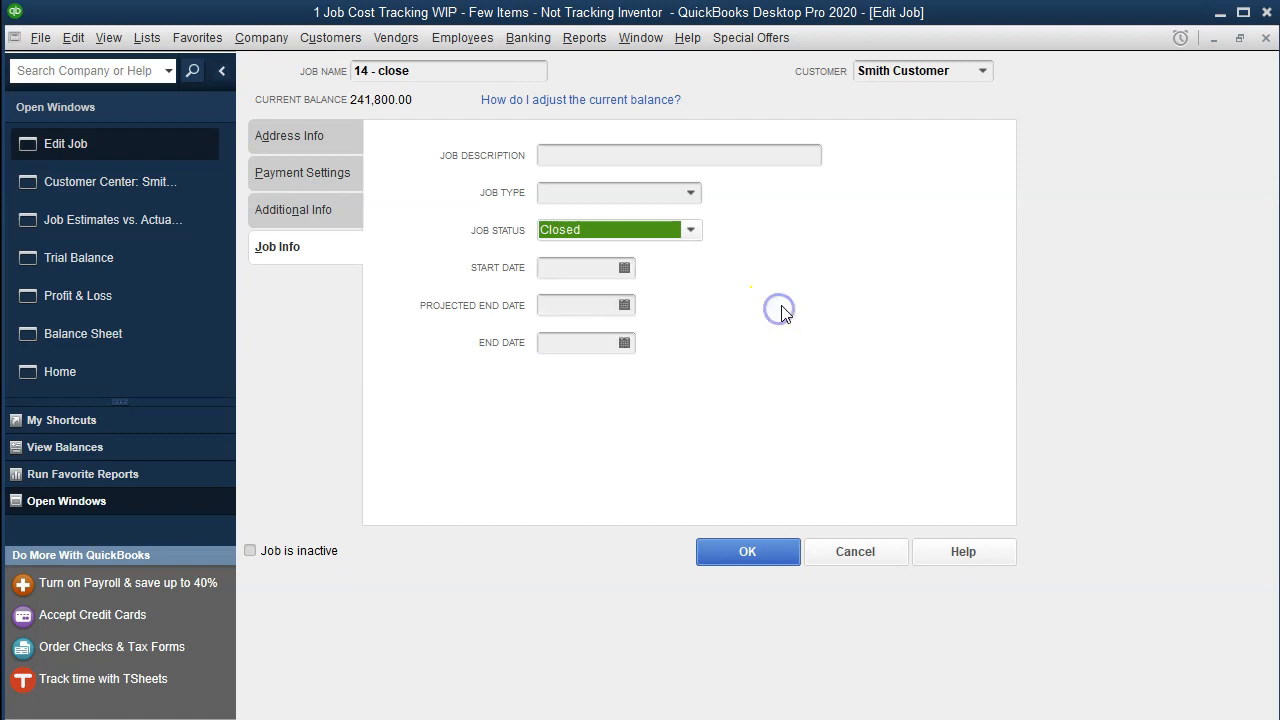
click(1265, 38)
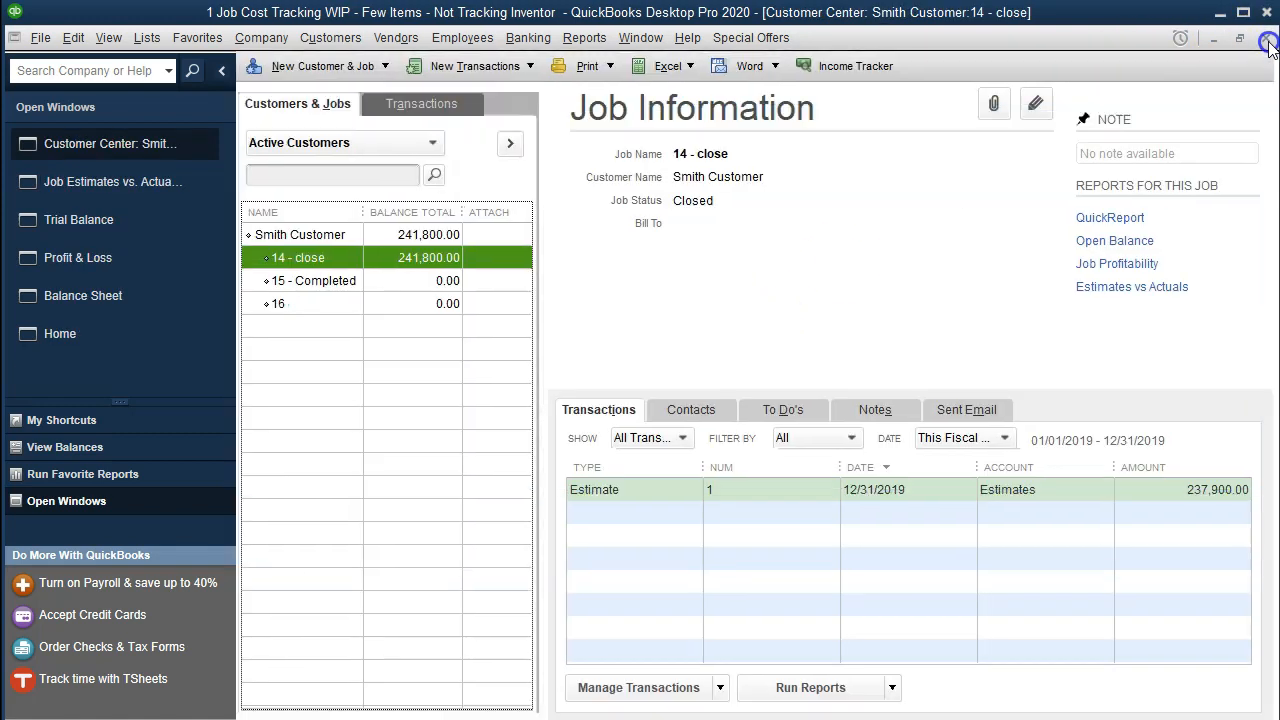
click(1265, 38)
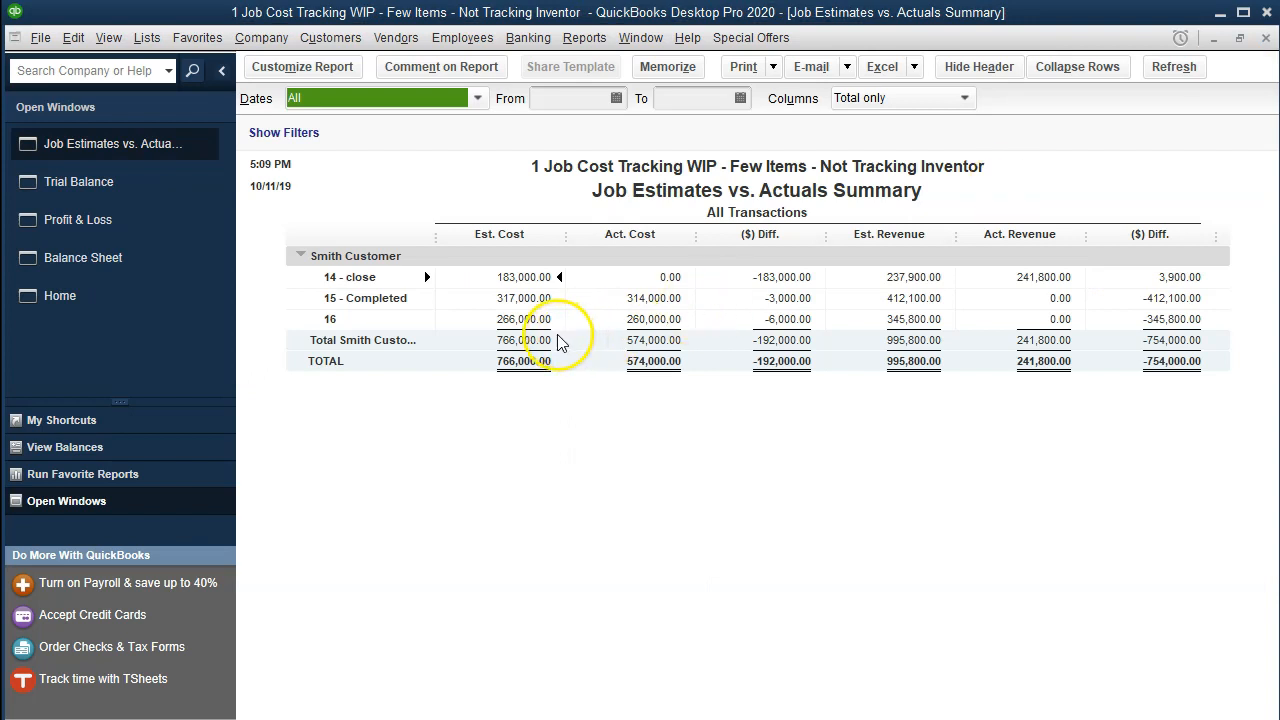
Filter the Job Estimates vs. Actuals Summary report to jobs with the Job Status In progress.
click(313, 70)
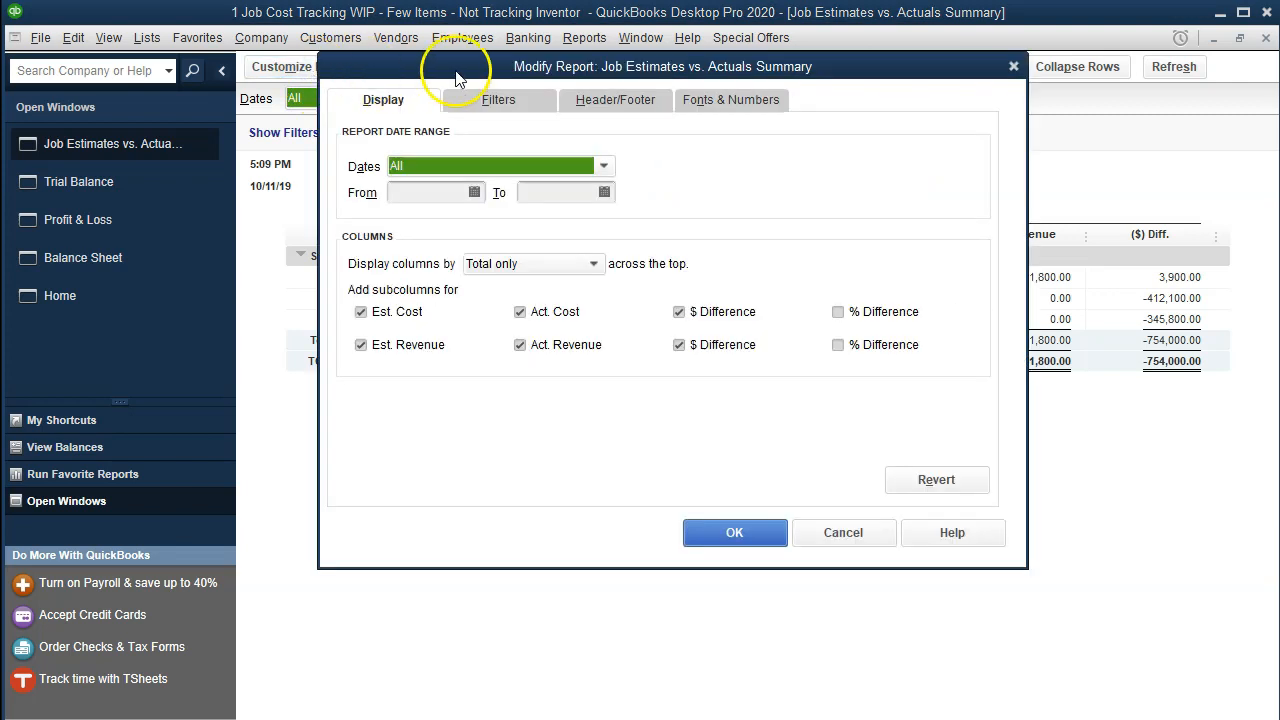
click(505, 104)
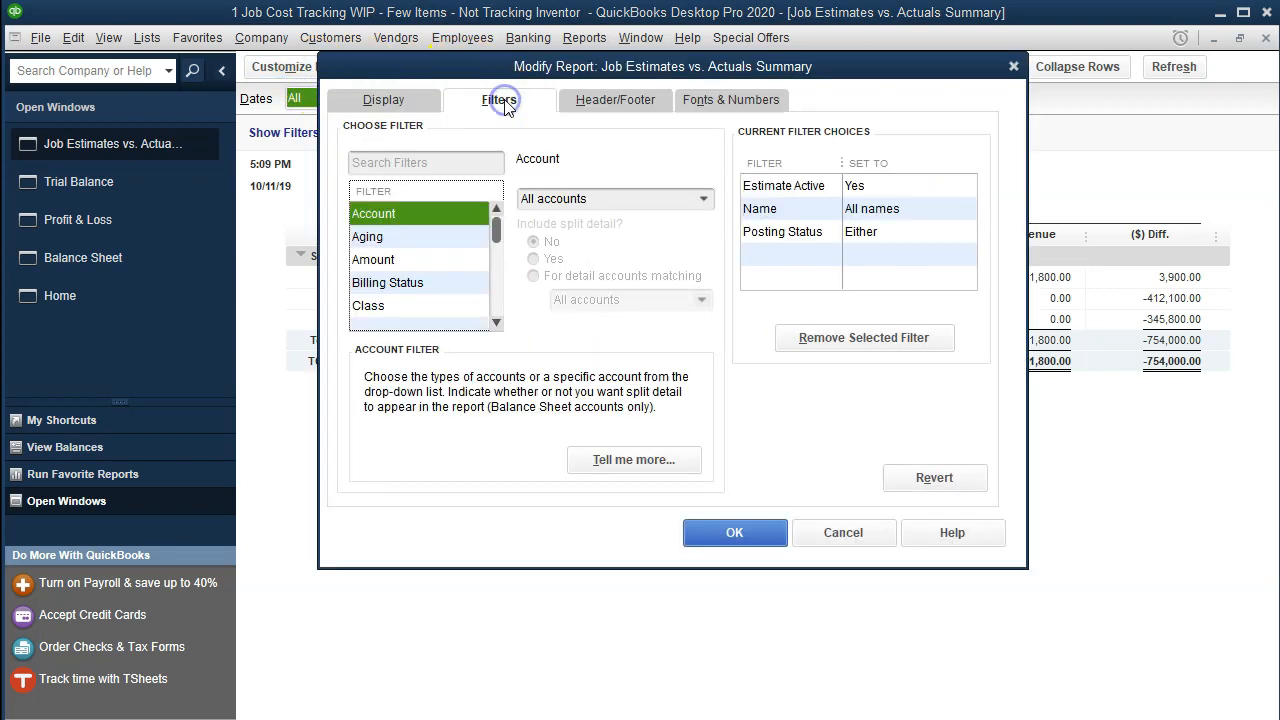
click(496, 322)
click(496, 322)
click(496, 322)
click(496, 322)
click(496, 322)
click(496, 322)
click(496, 322)
click(496, 322)
click(496, 322)
click(496, 322)
click(496, 322)
click(496, 322)
click(496, 322)
click(449, 281)
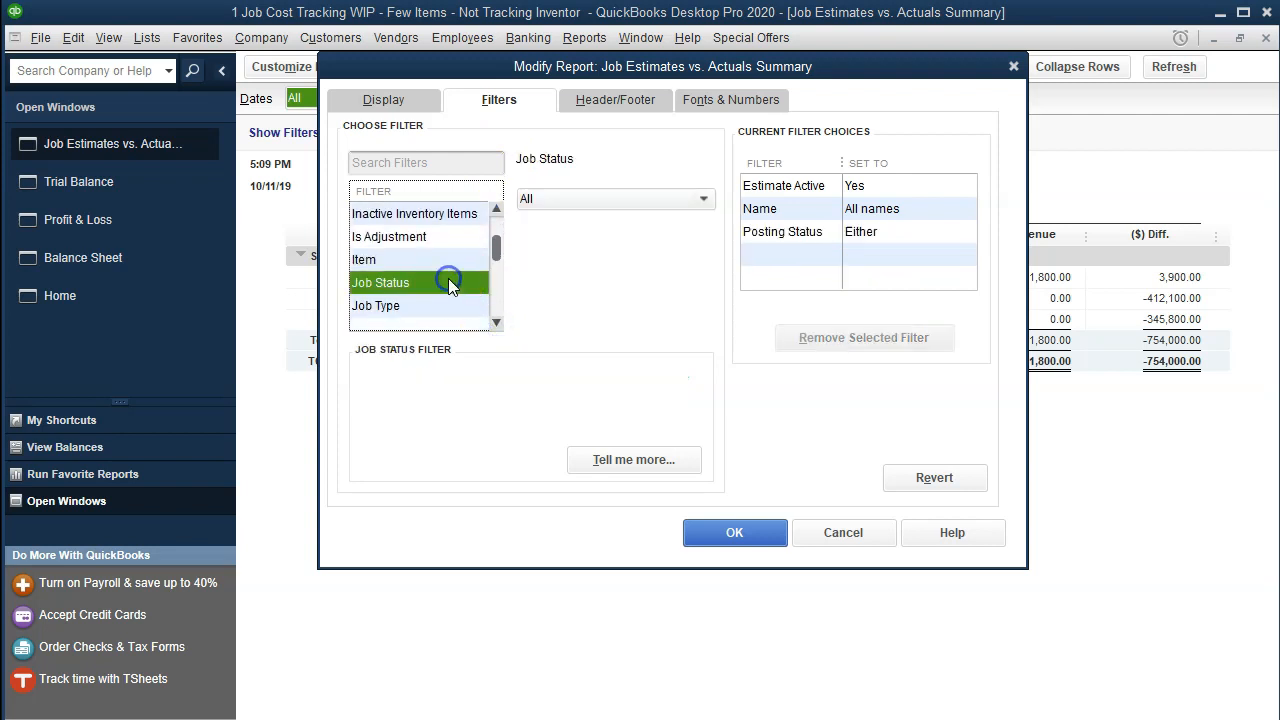
click(638, 201)
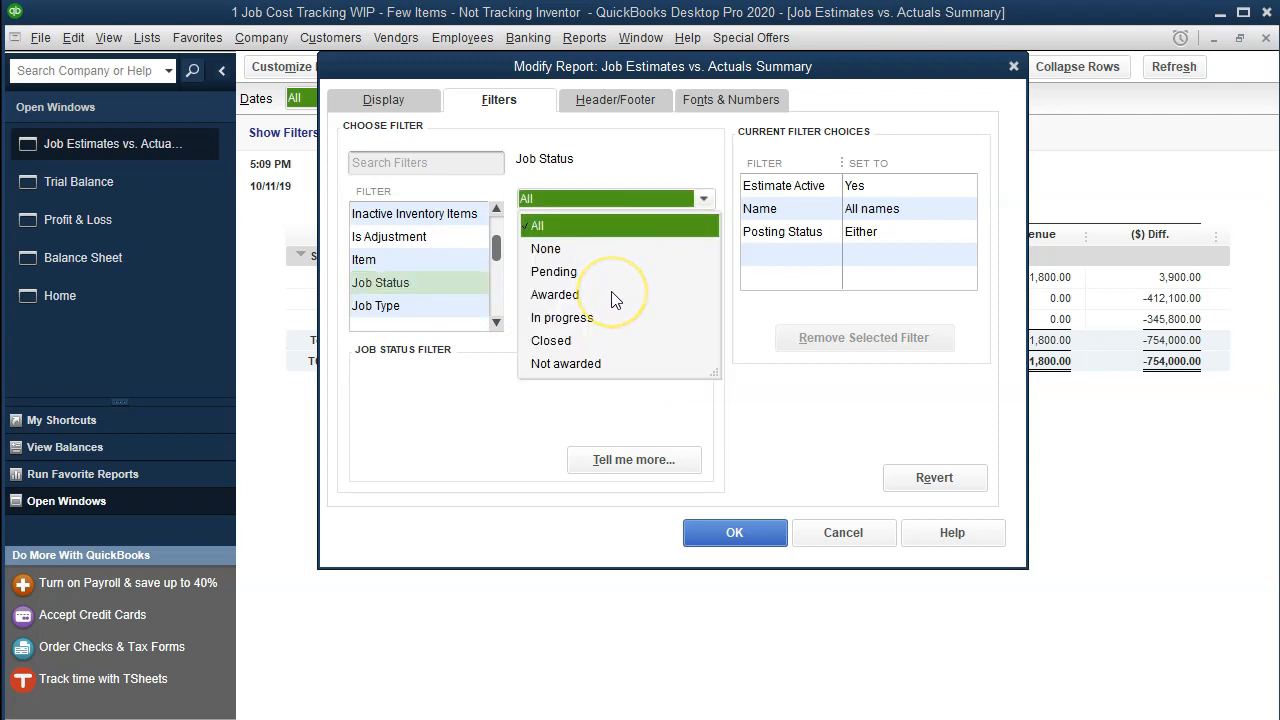
click(588, 317)
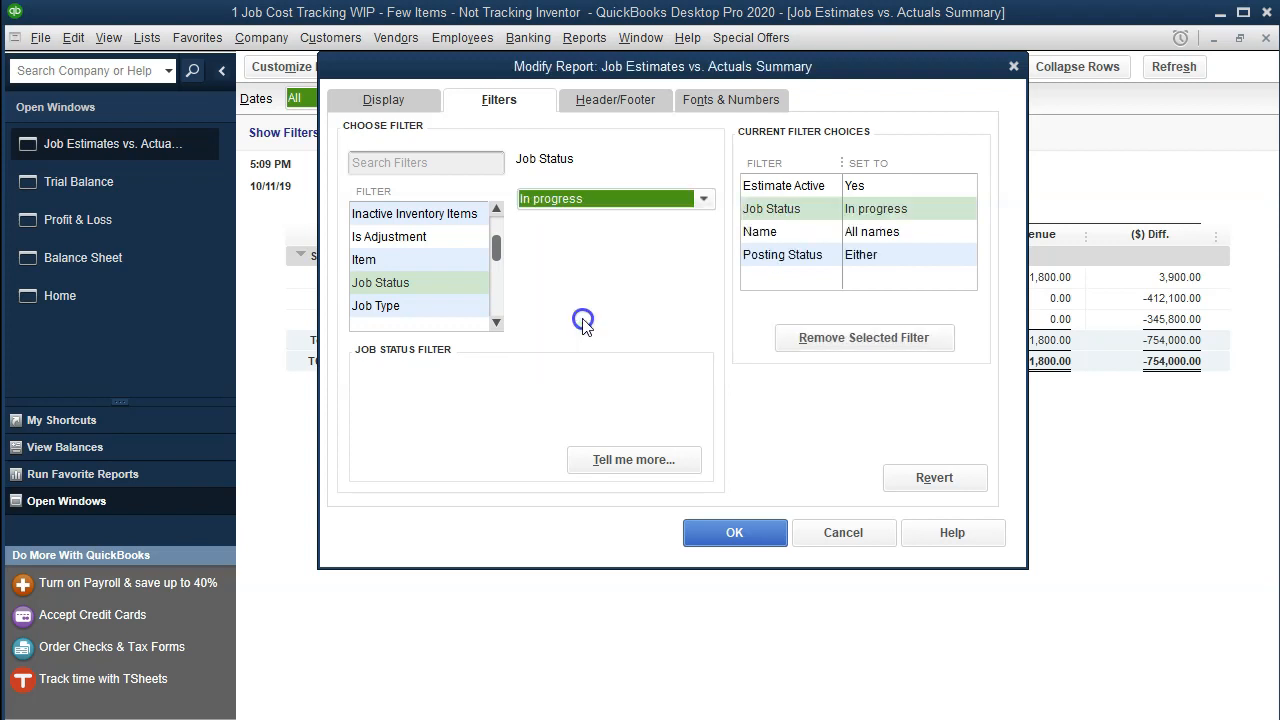
click(703, 545)
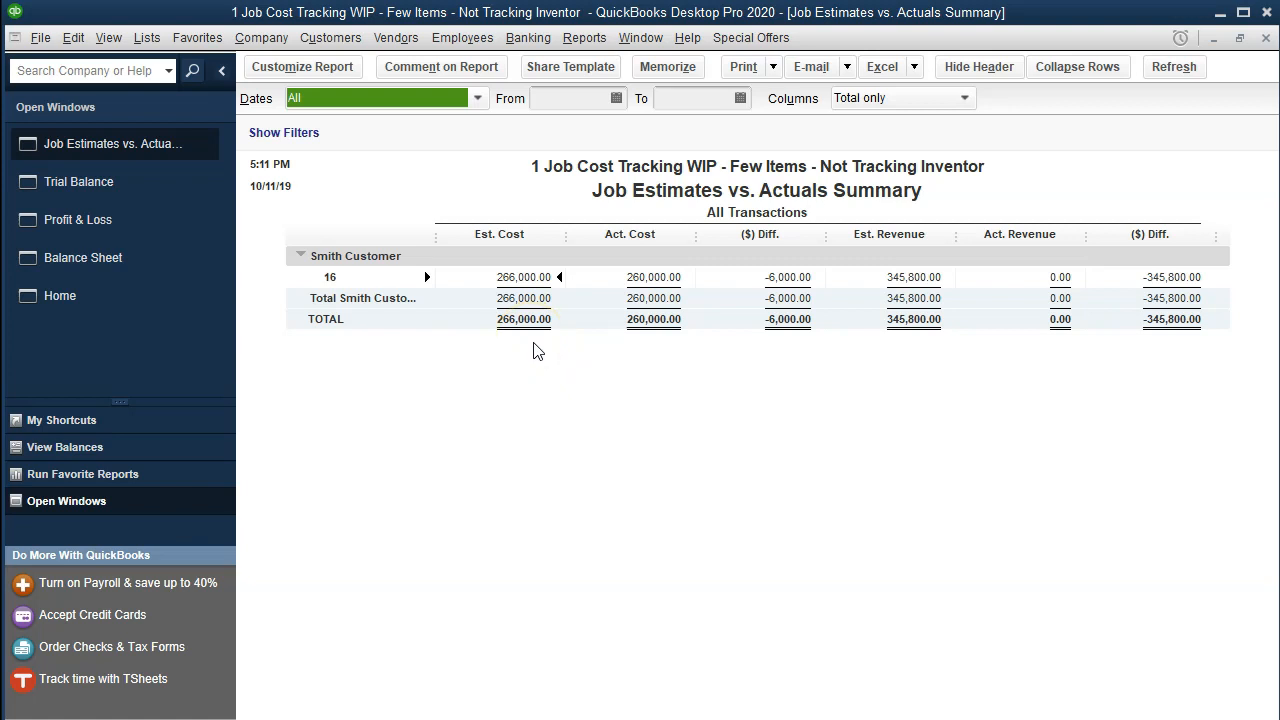
Change the job status of "15 - Completed" to In progress in its customer job record.
click(321, 46)
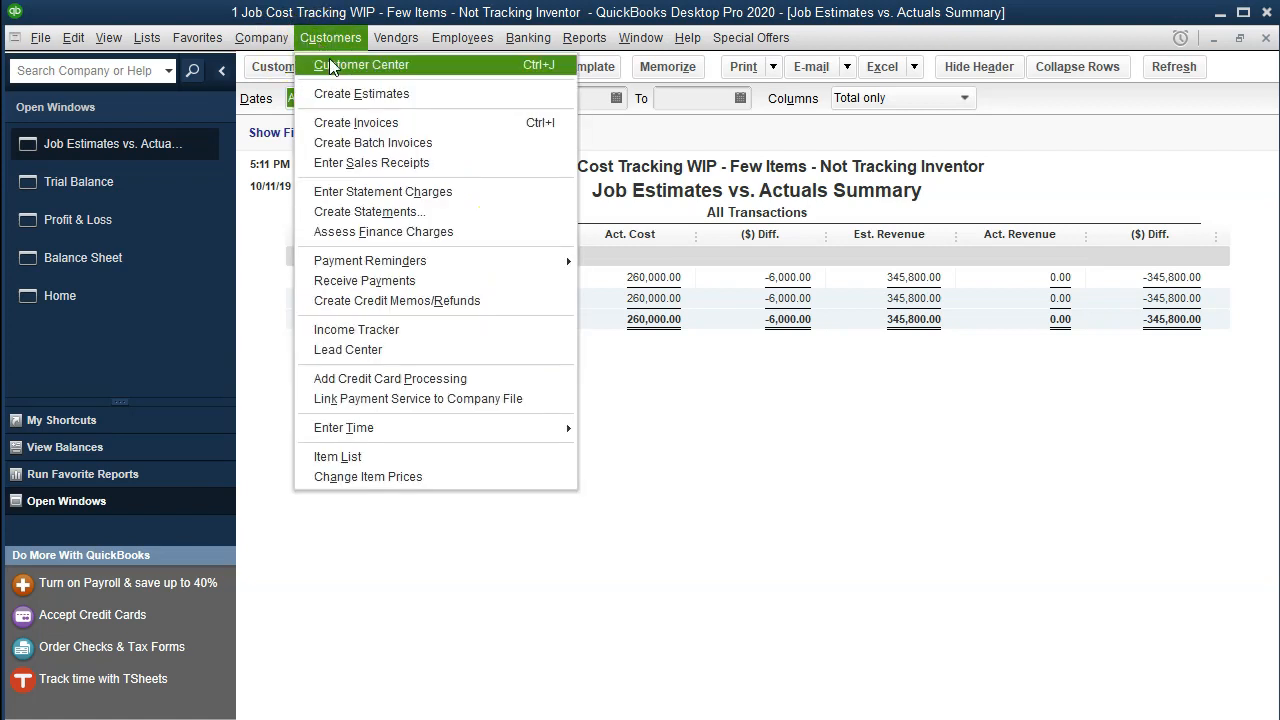
click(333, 62)
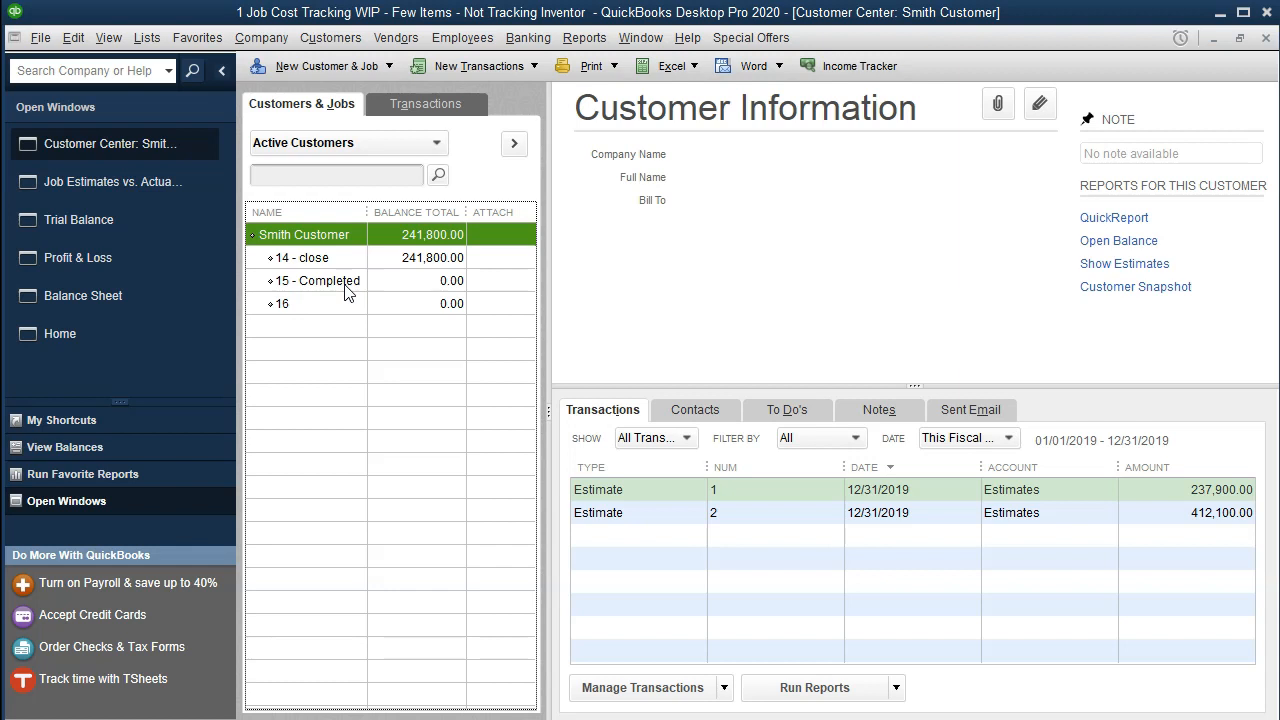
double_click(345, 285)
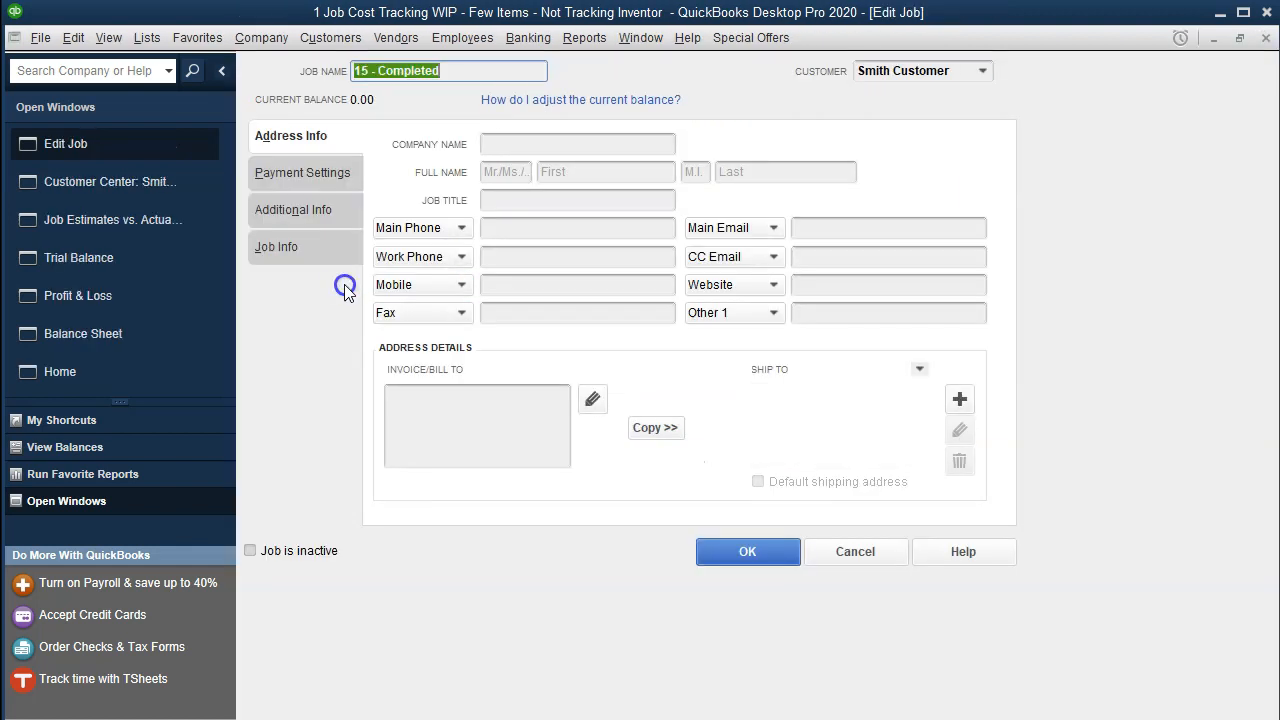
click(302, 248)
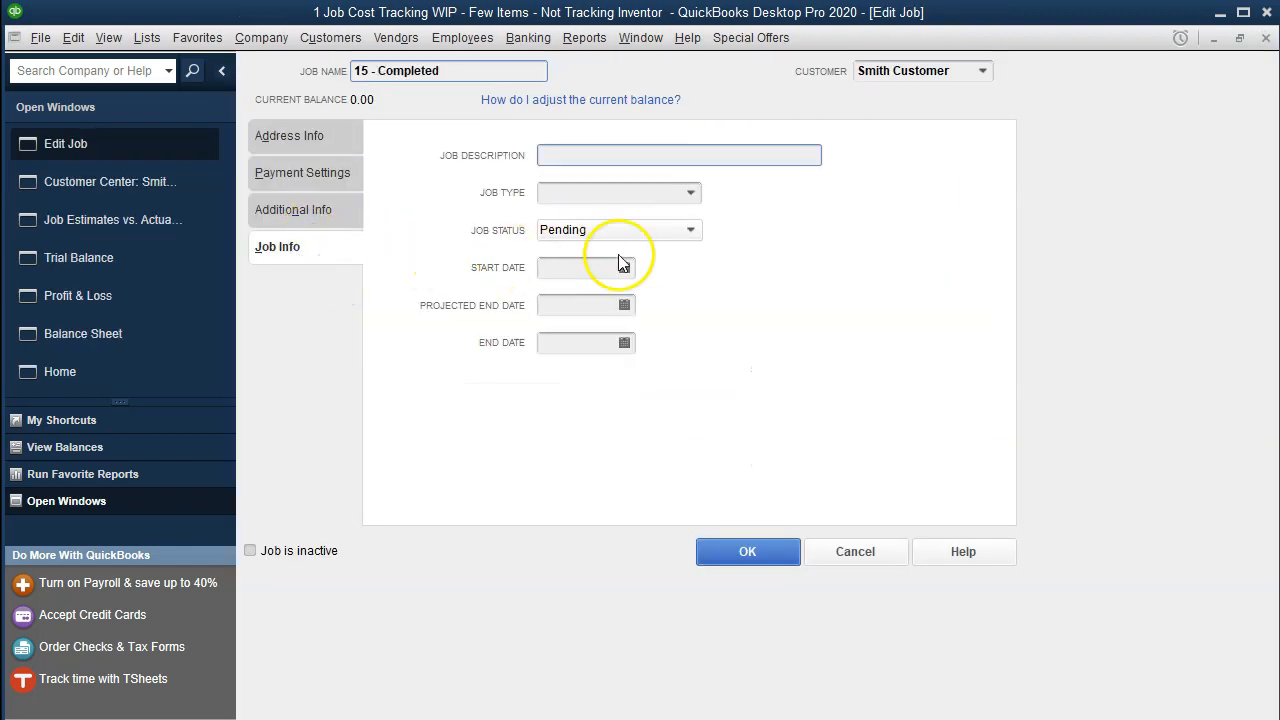
click(689, 235)
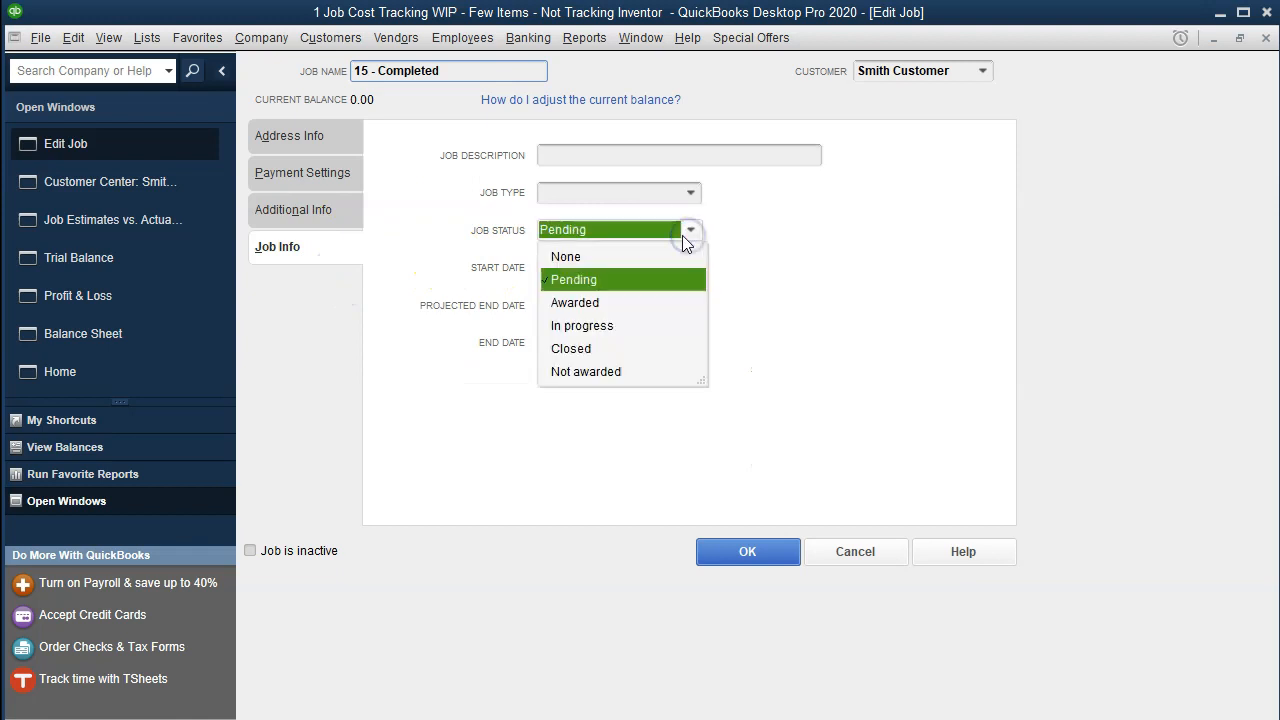
click(600, 326)
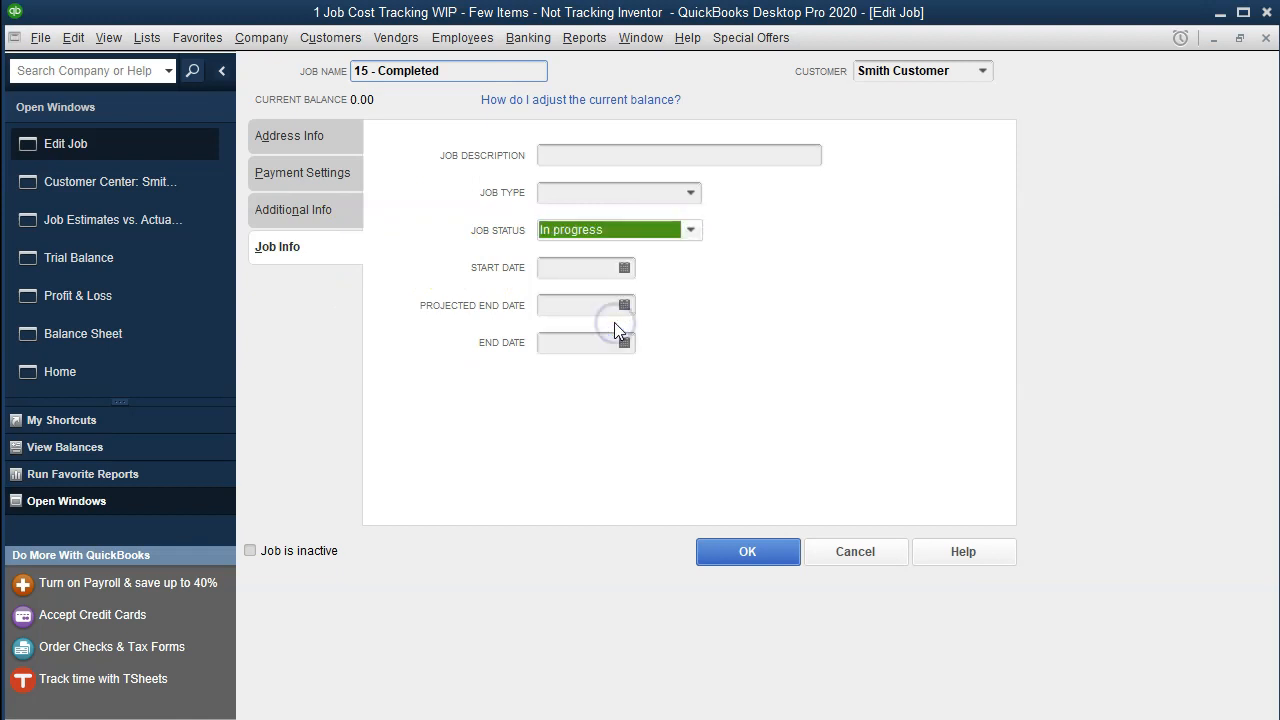
click(713, 556)
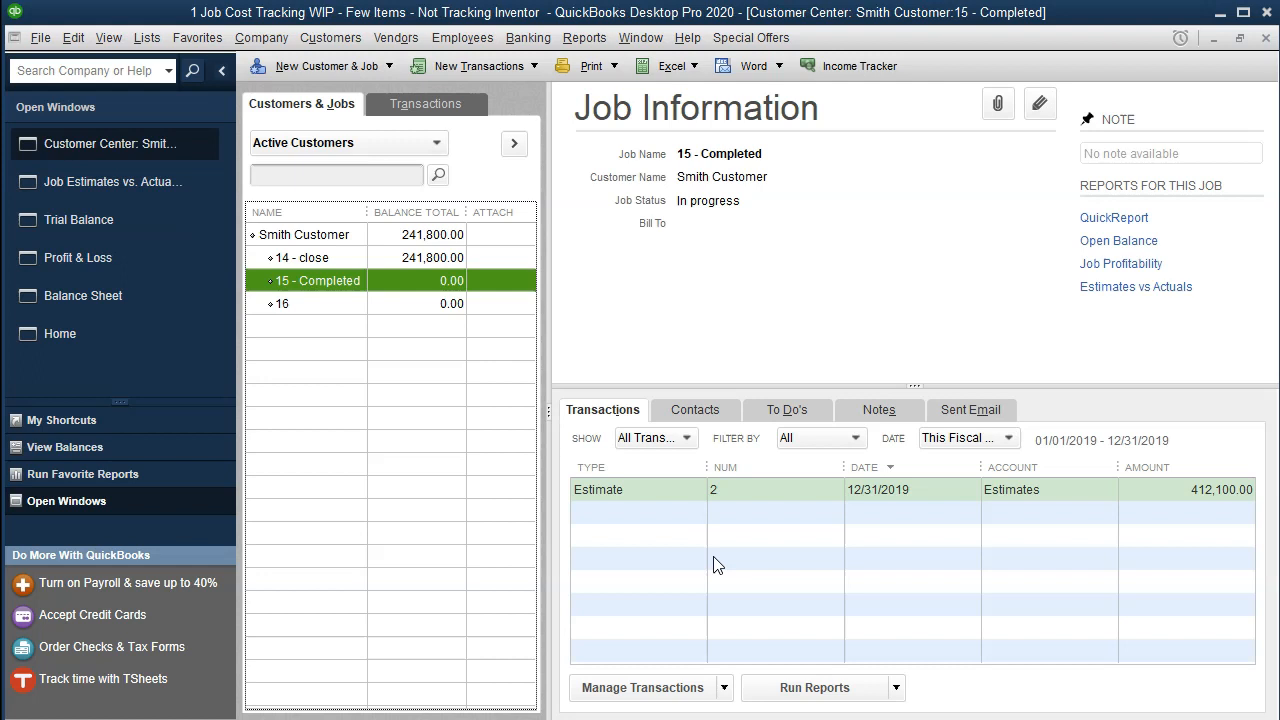
Return to the filtered job report and compare its total actual cost with Work In Progress on the Trial Balance.
click(1265, 38)
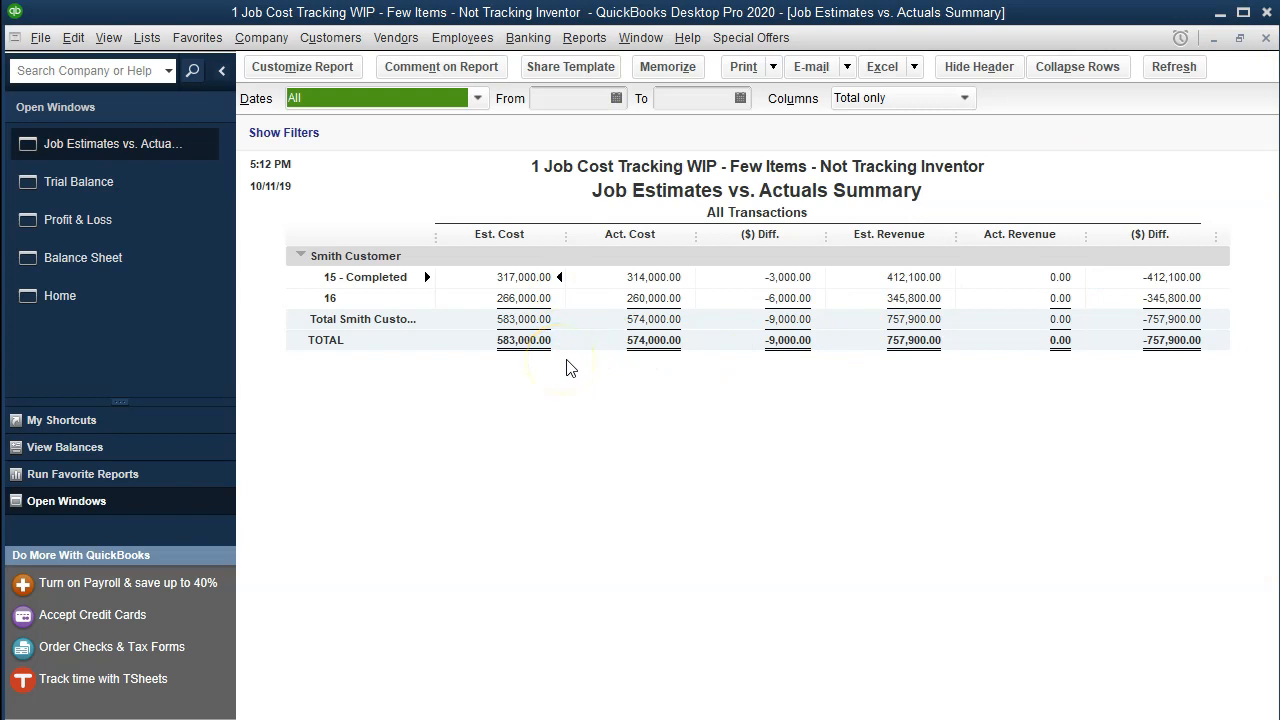
click(676, 342)
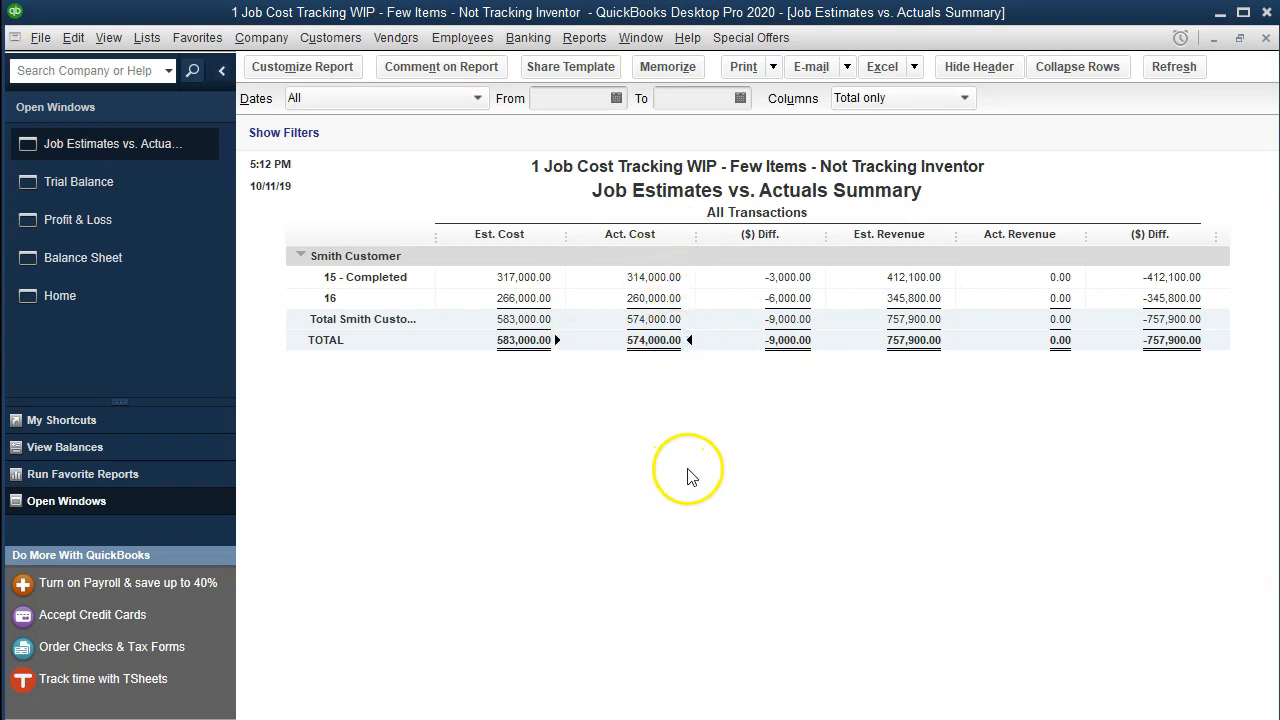
click(103, 195)
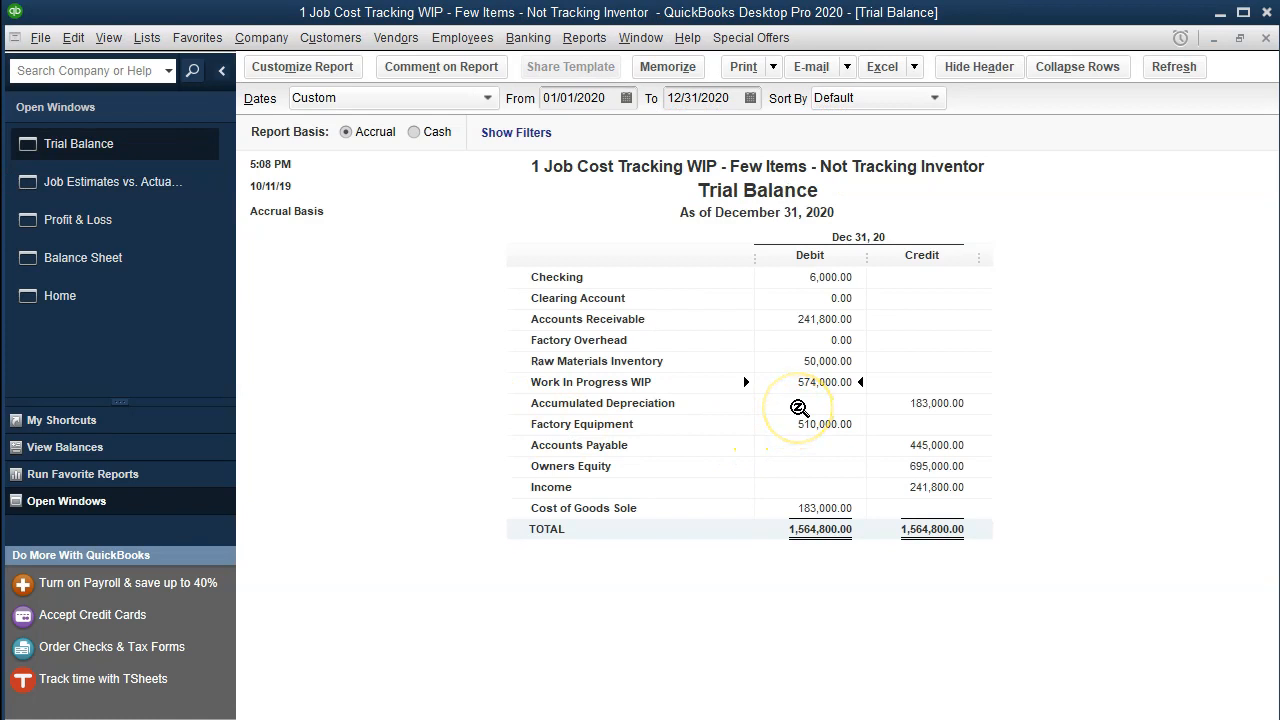
Compare the Trial Balance's Cost of Goods Sole balance and WIP with the Excel job cost record, then return to QuickBooks.
click(810, 508)
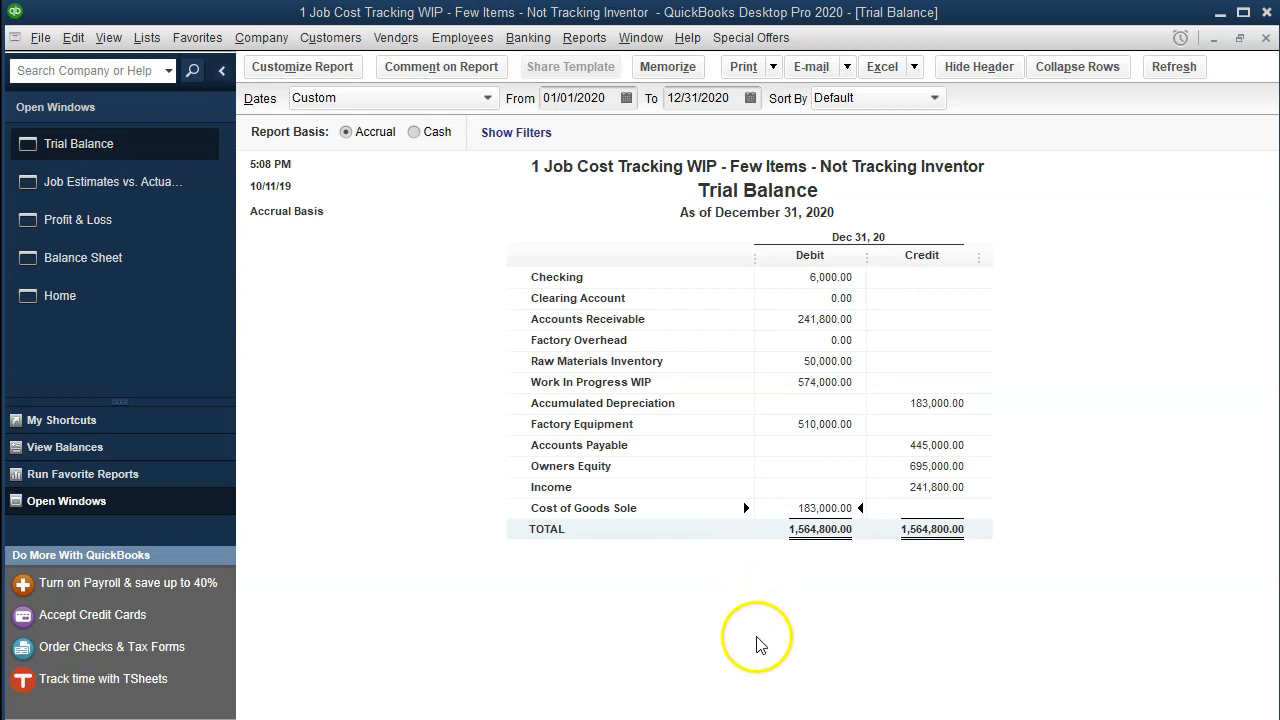
click(699, 718)
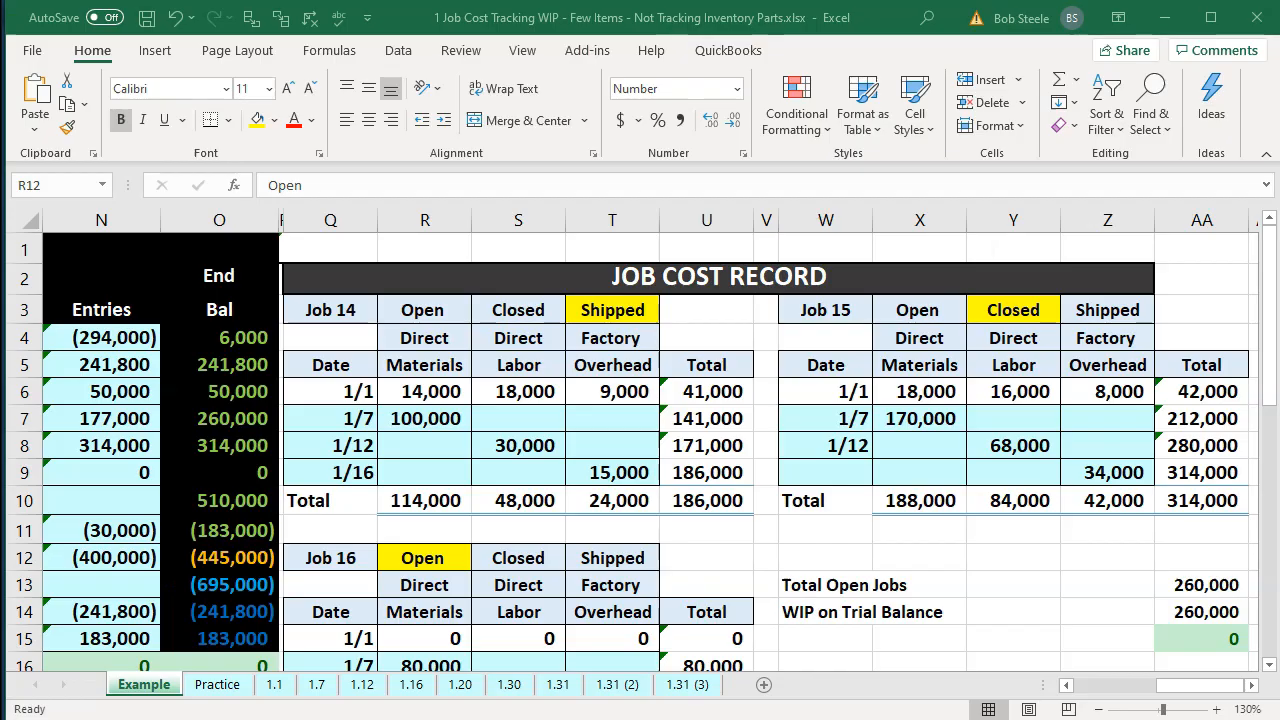
click(596, 586)
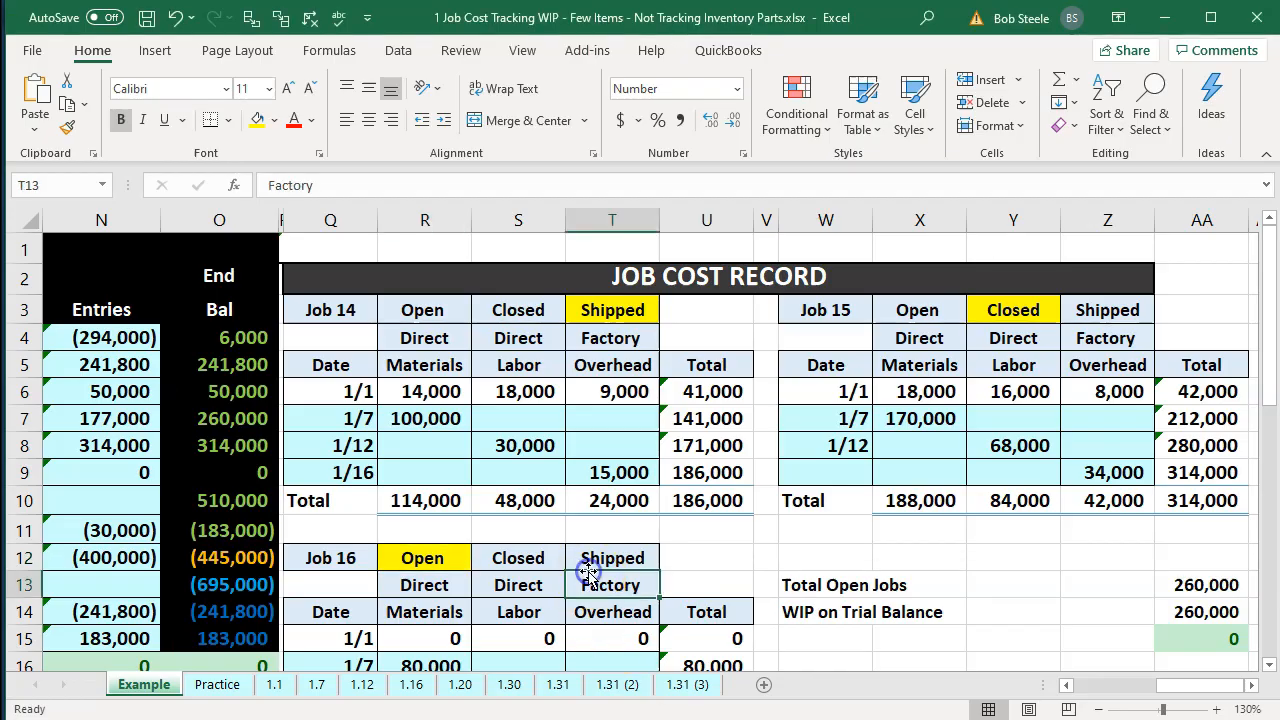
click(440, 435)
key(Left)
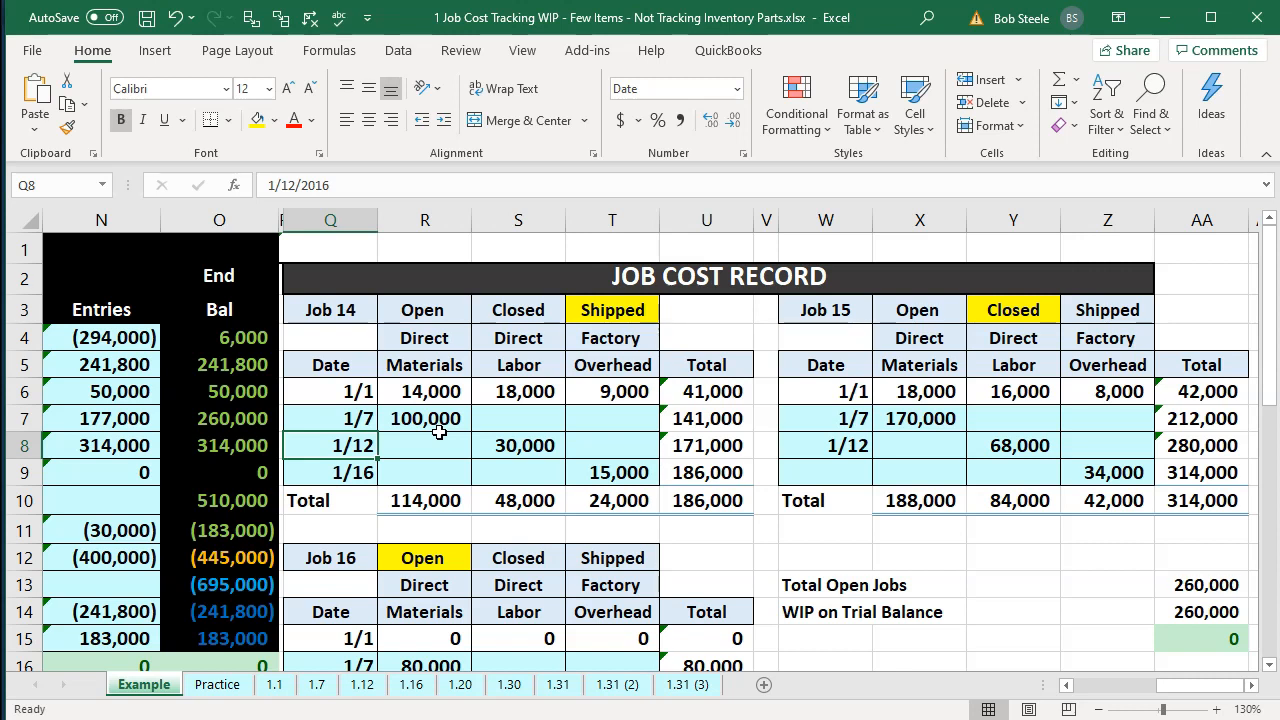
click(1172, 619)
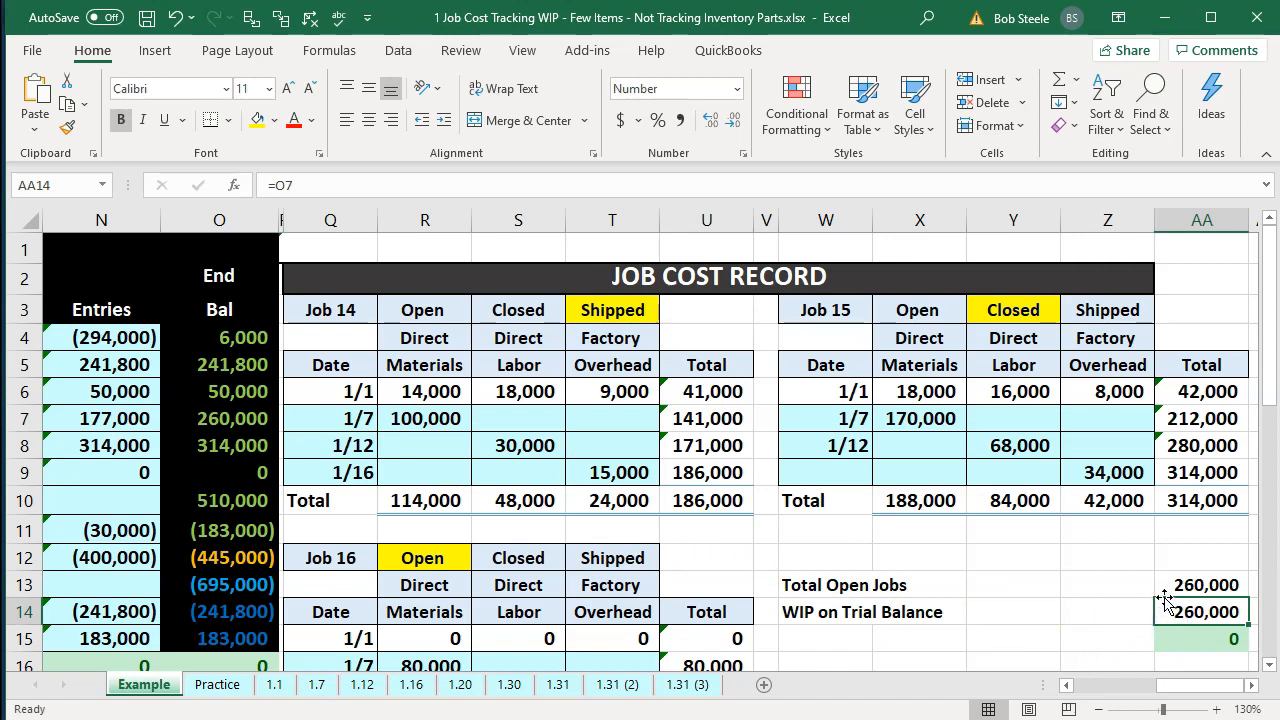
click(1165, 17)
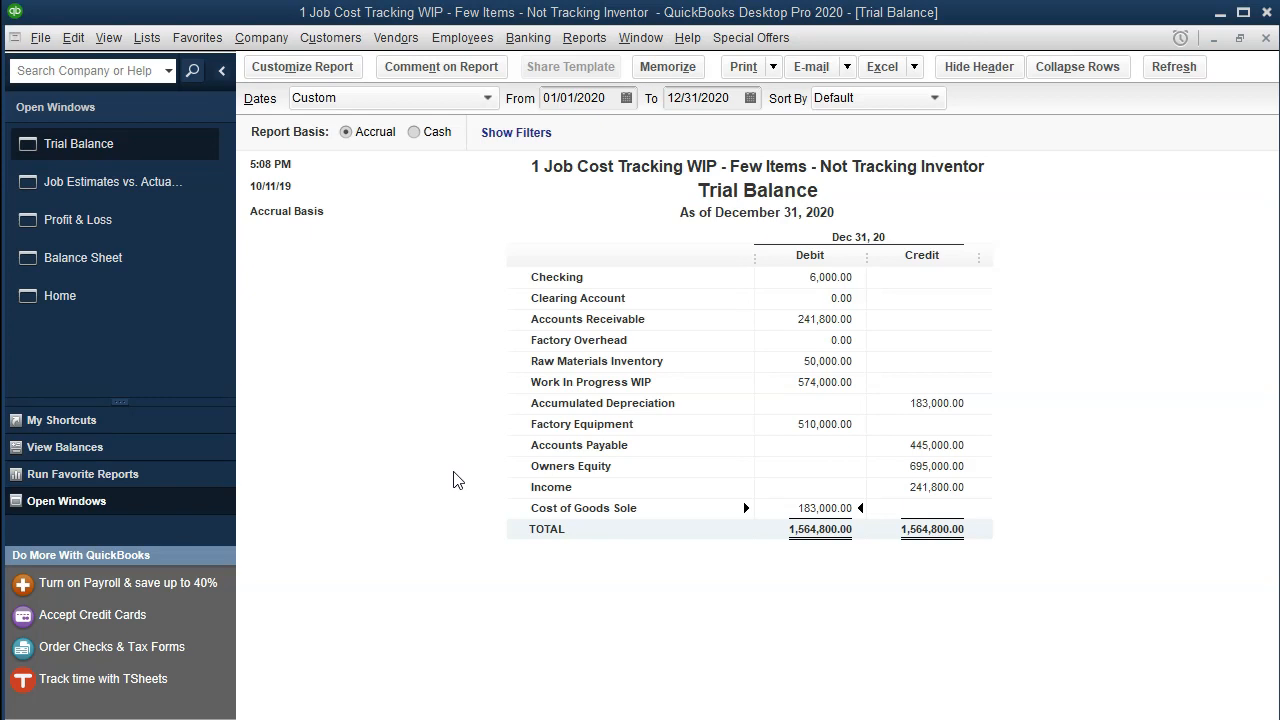
Examine the items offered on a new invoice, try Direct Labor on the first line, and close the invoice without recording it.
click(91, 300)
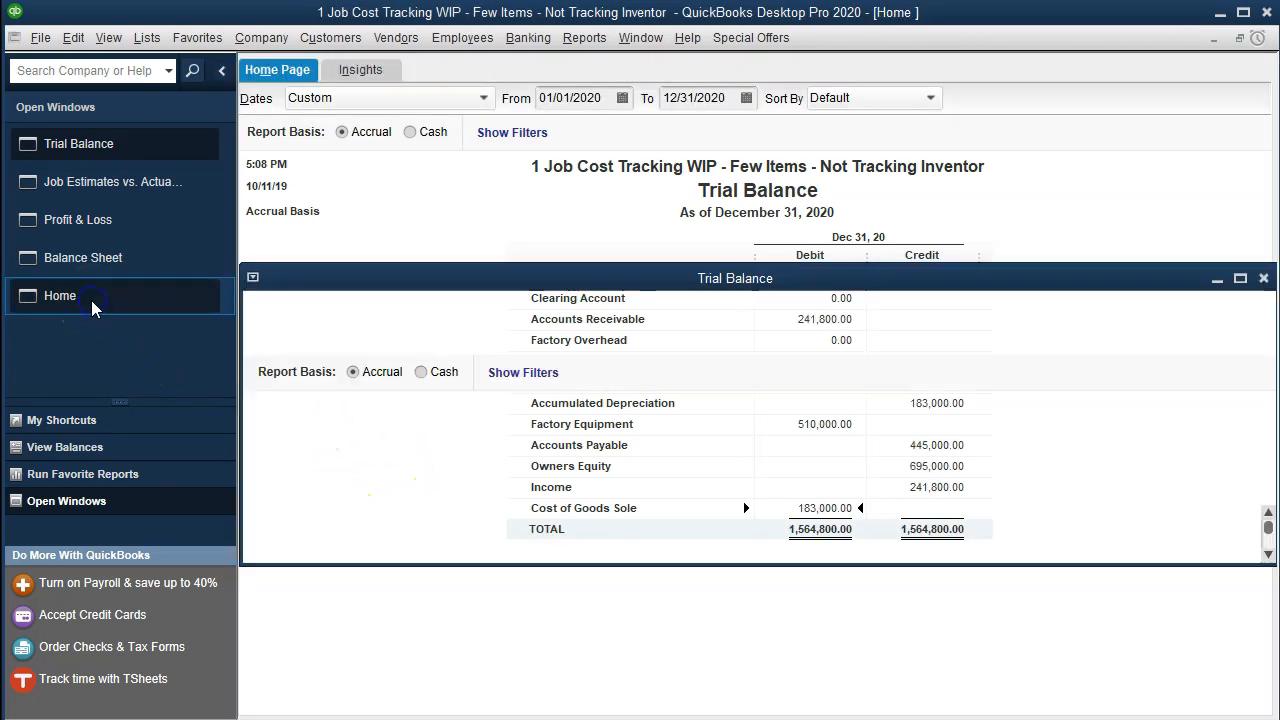
click(66, 155)
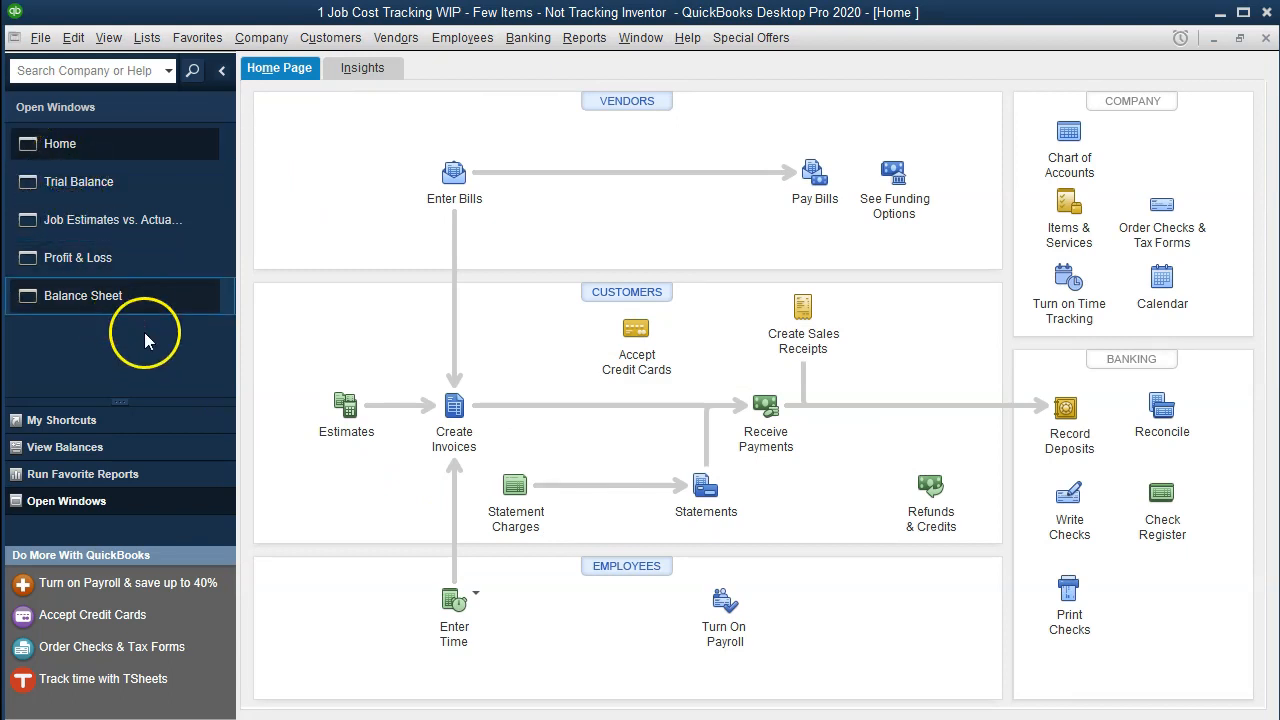
click(455, 425)
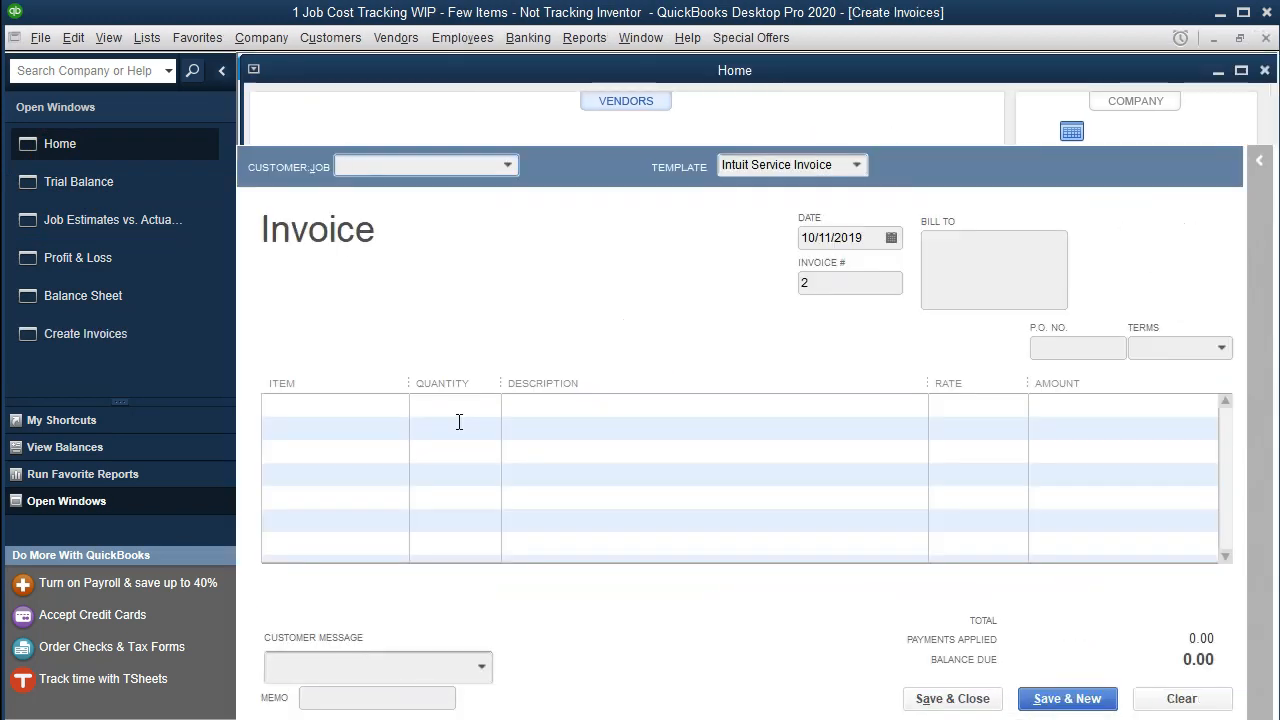
click(389, 404)
click(398, 406)
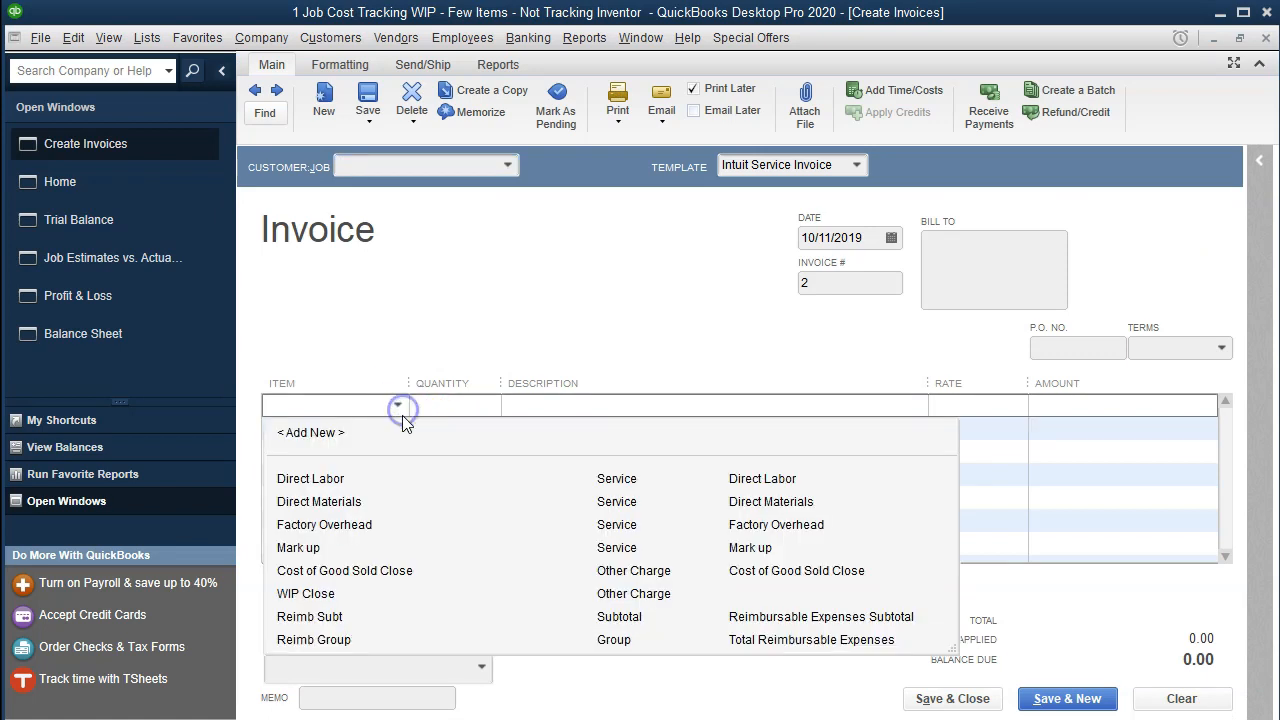
click(368, 481)
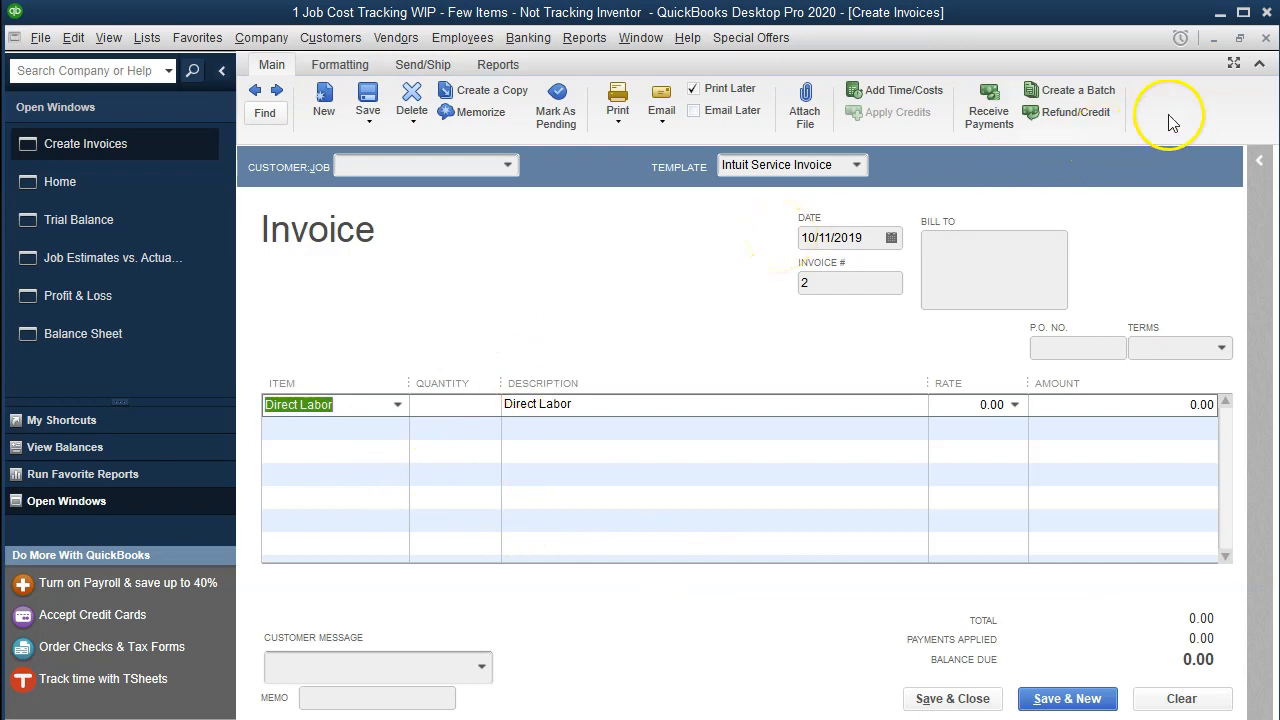
click(1264, 42)
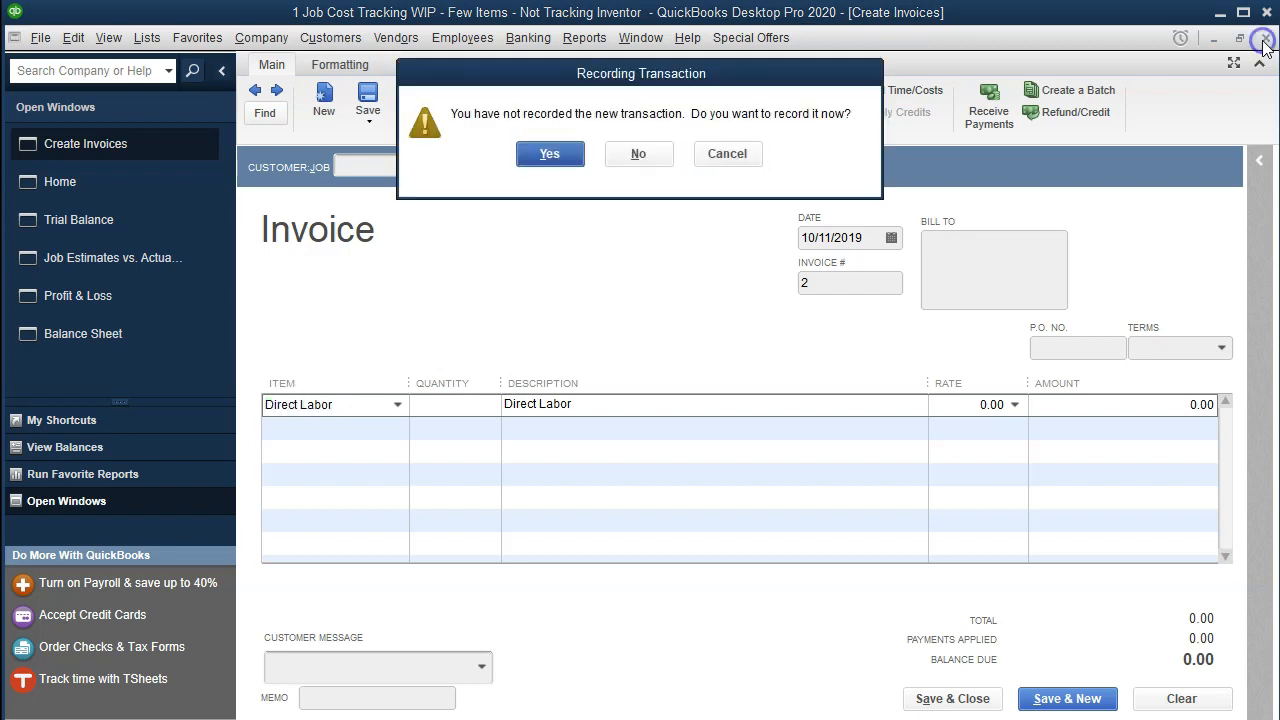
click(659, 157)
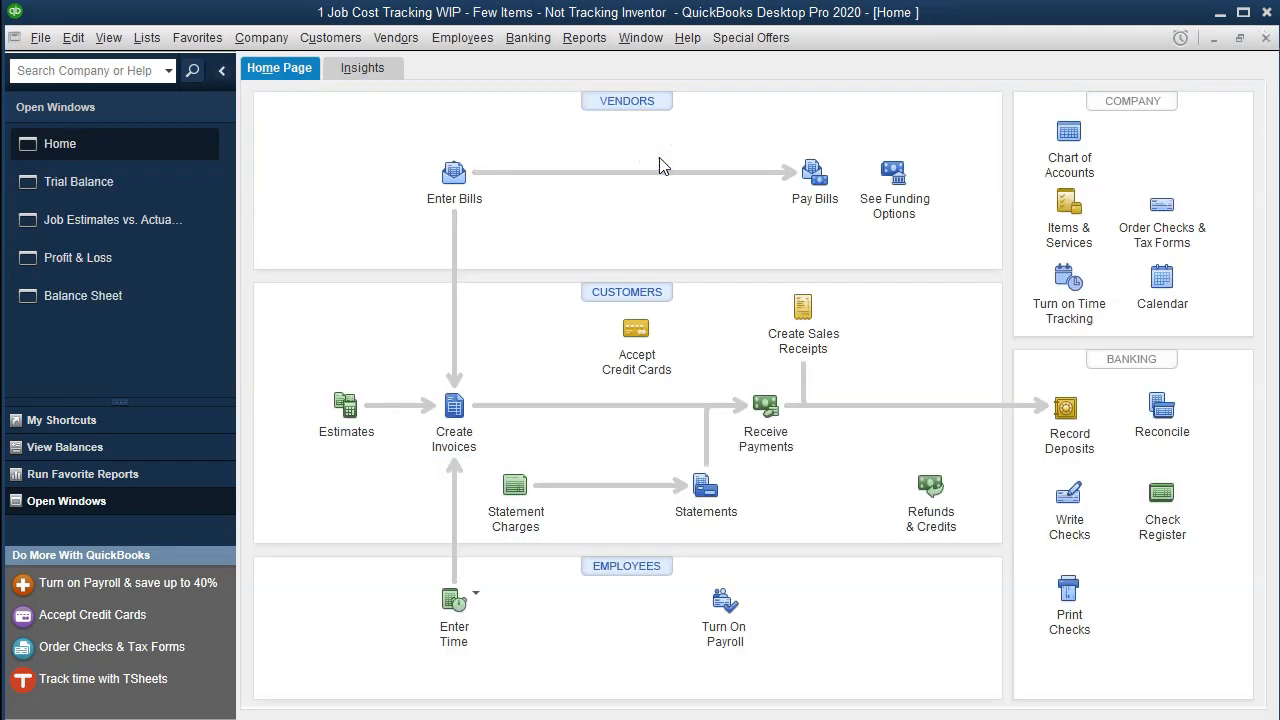
Open the Item List and review the Direct Materials, Direct Labor and Factory Overhead service items.
click(147, 37)
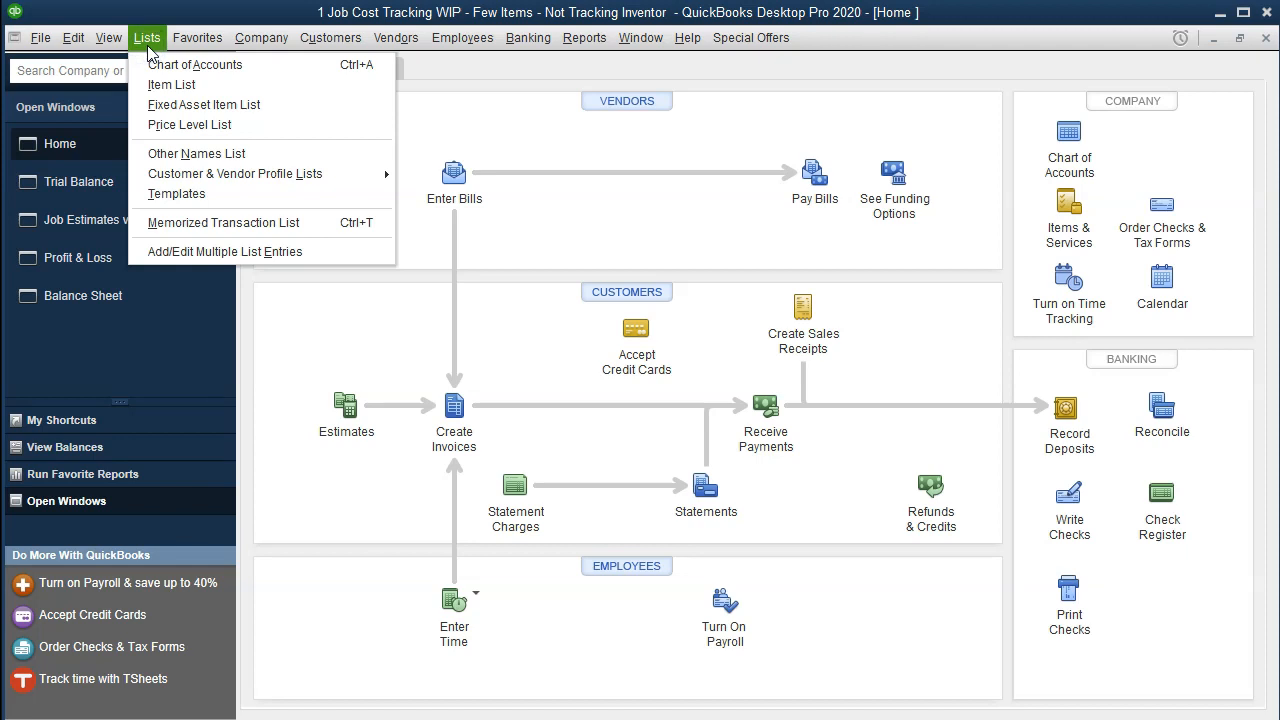
click(160, 85)
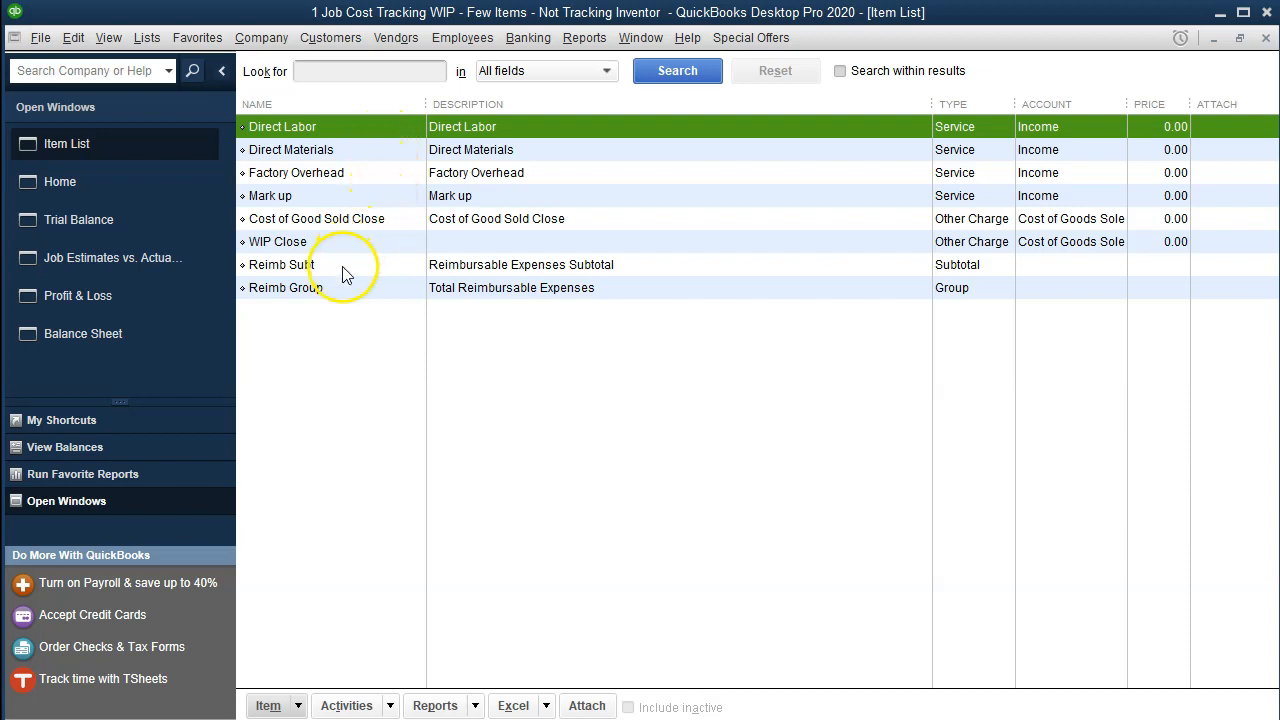
click(312, 148)
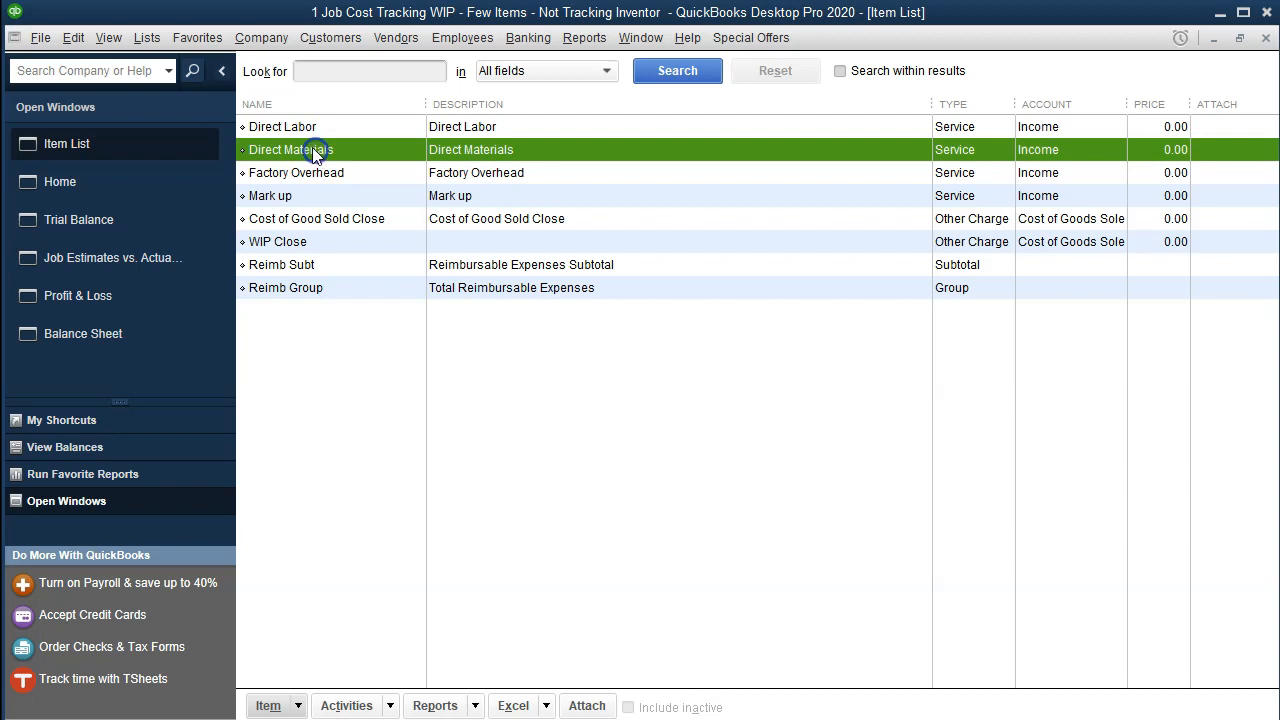
click(308, 129)
click(309, 173)
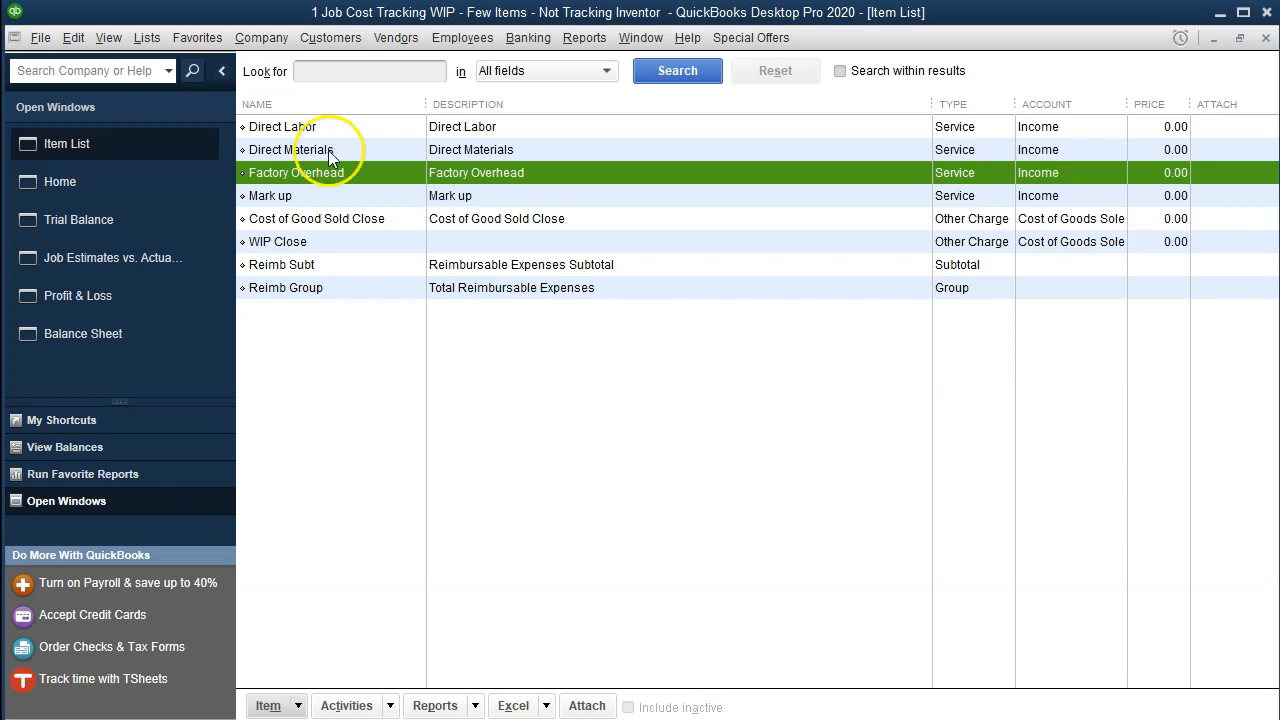
Open the Direct Materials item and examine its expense account choices, keeping Work In Progress WIP.
click(329, 150)
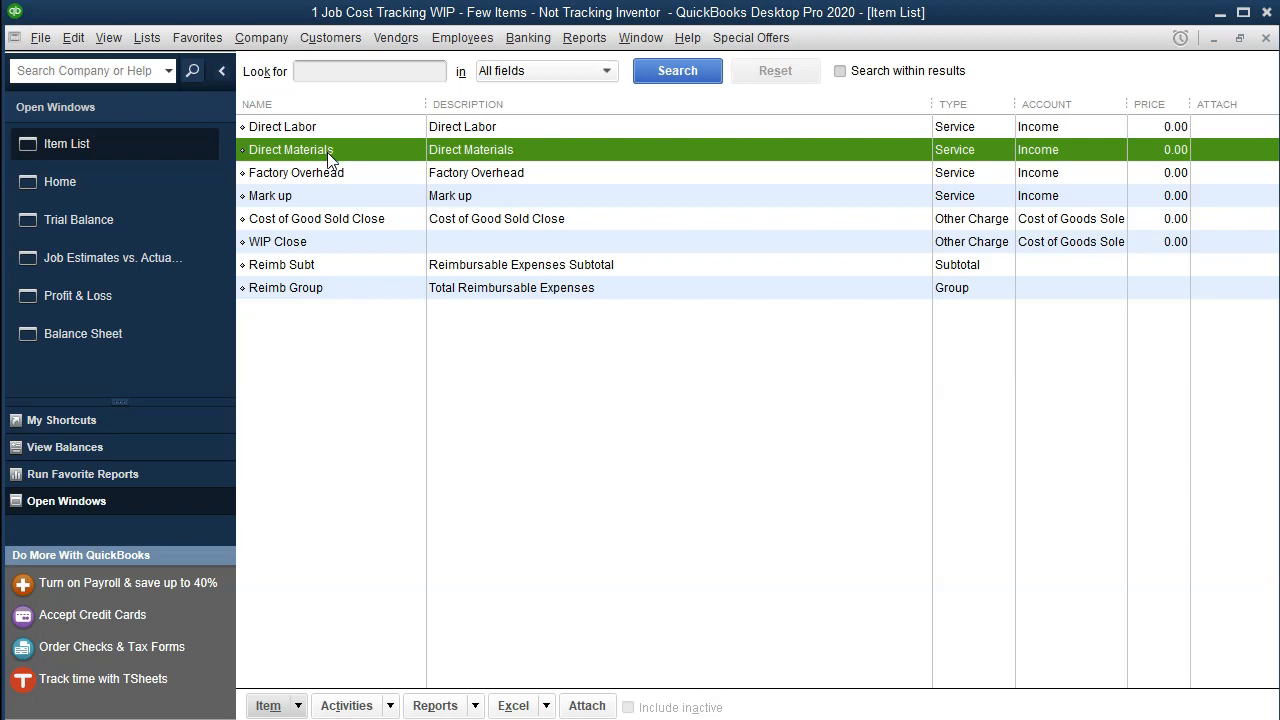
double_click(330, 155)
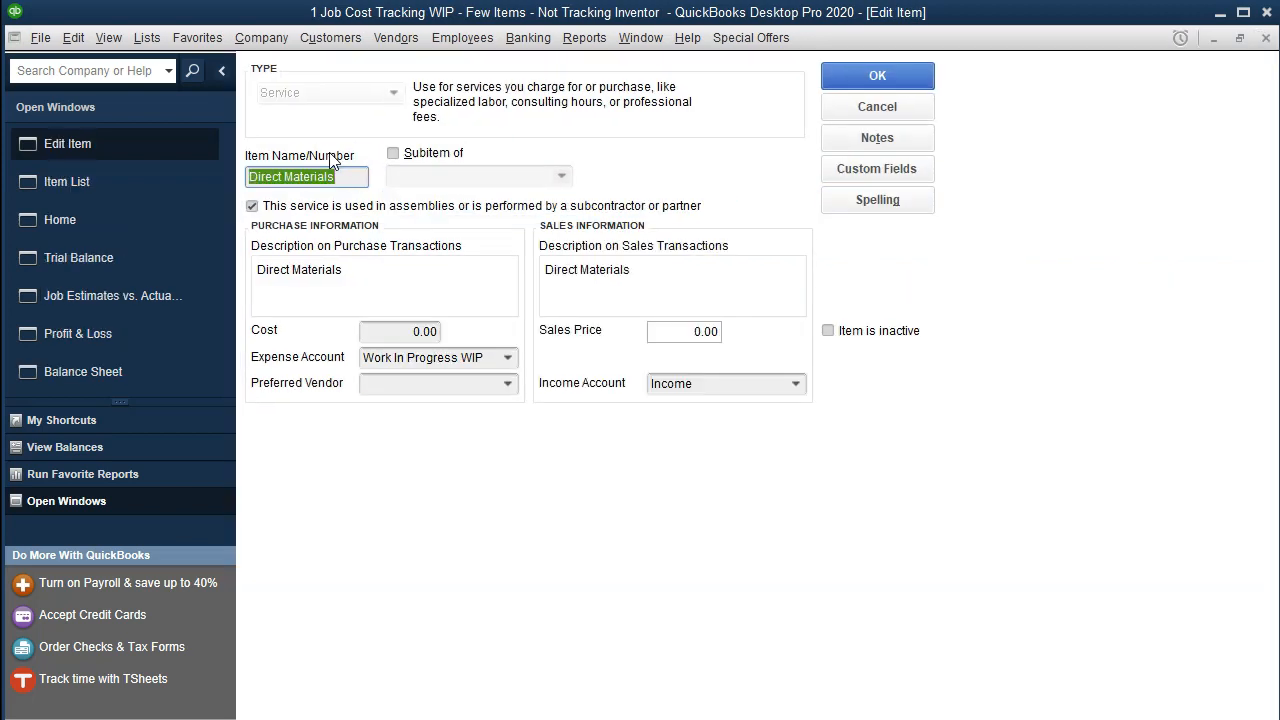
click(285, 177)
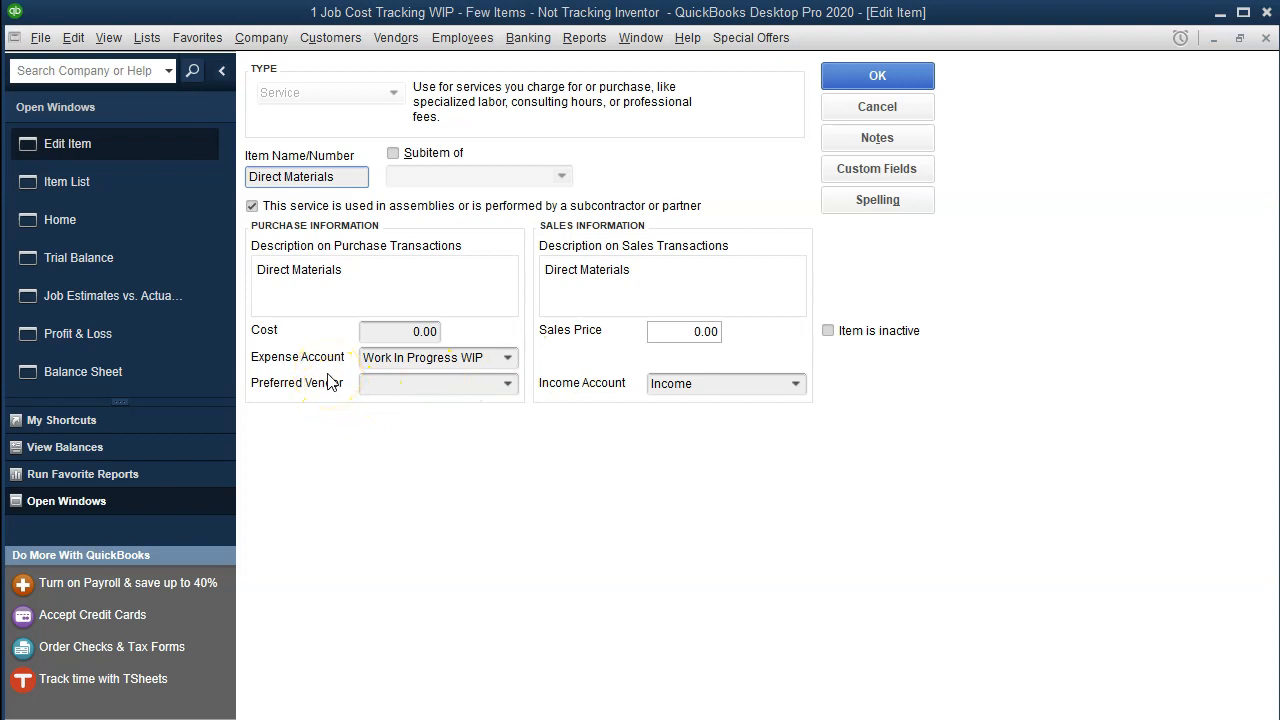
click(507, 360)
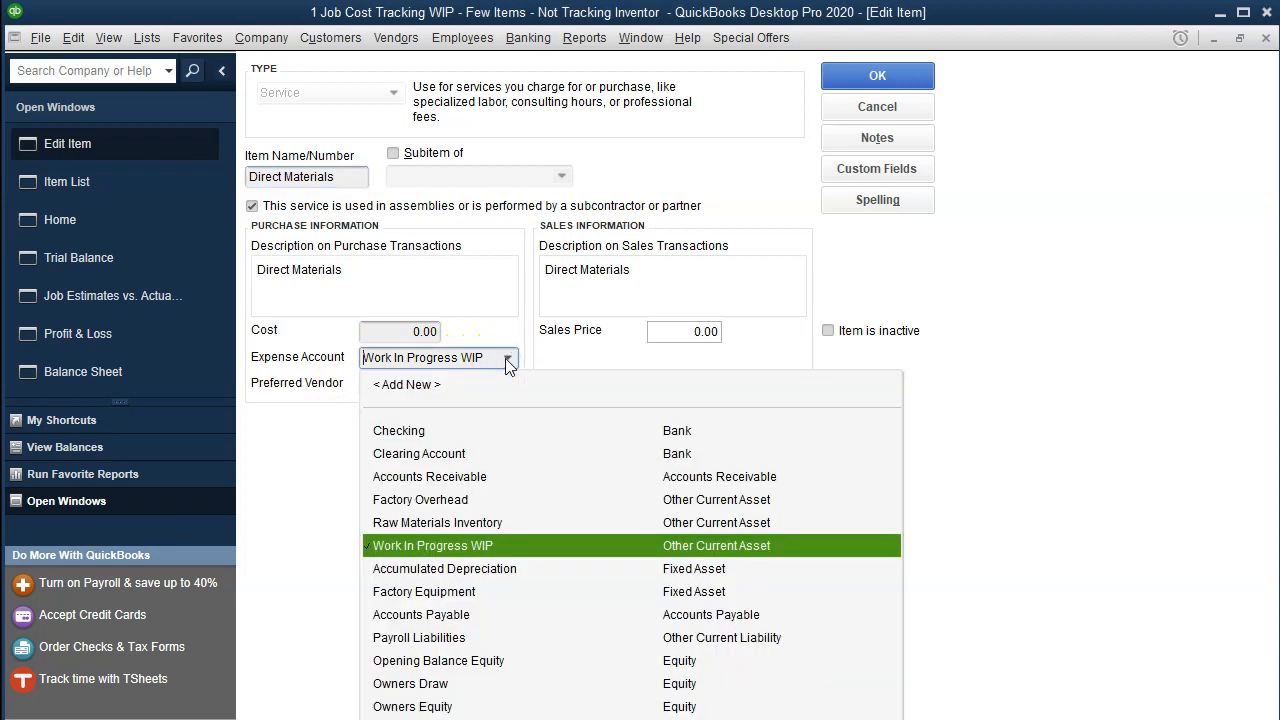
click(505, 358)
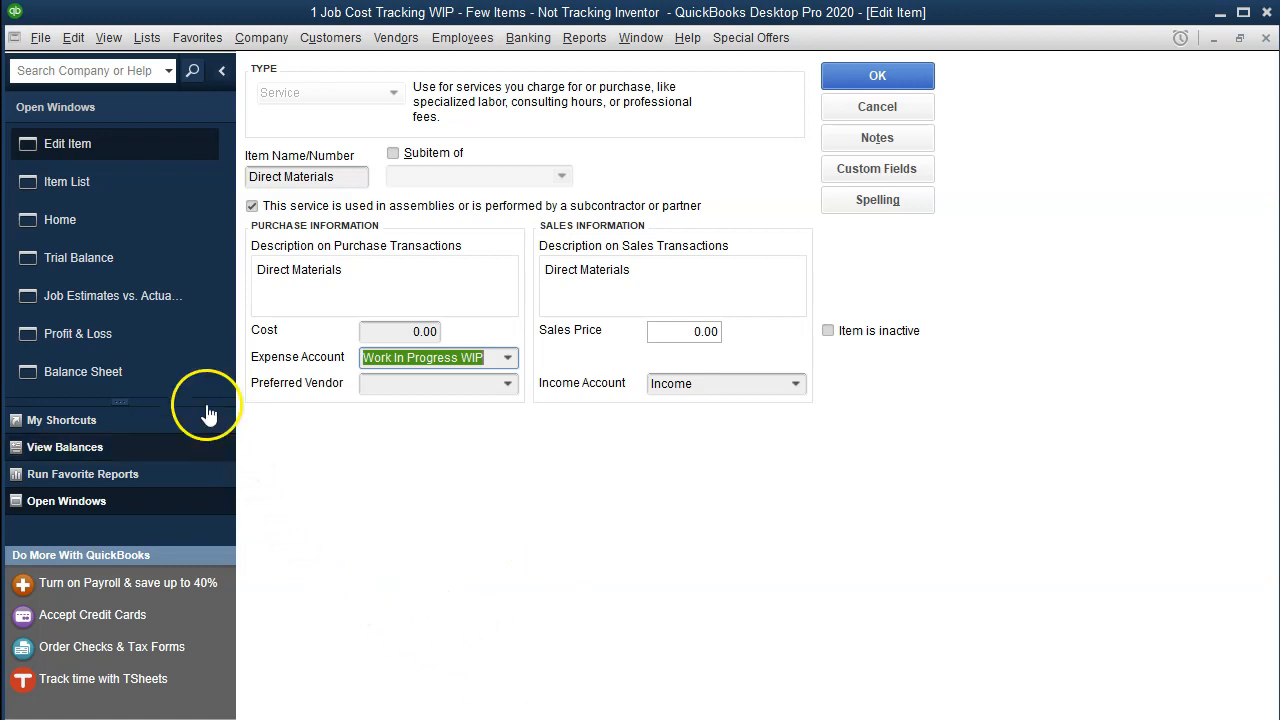
Return to the Trial Balance and examine the Work In Progress WIP line that the item posts to.
click(103, 271)
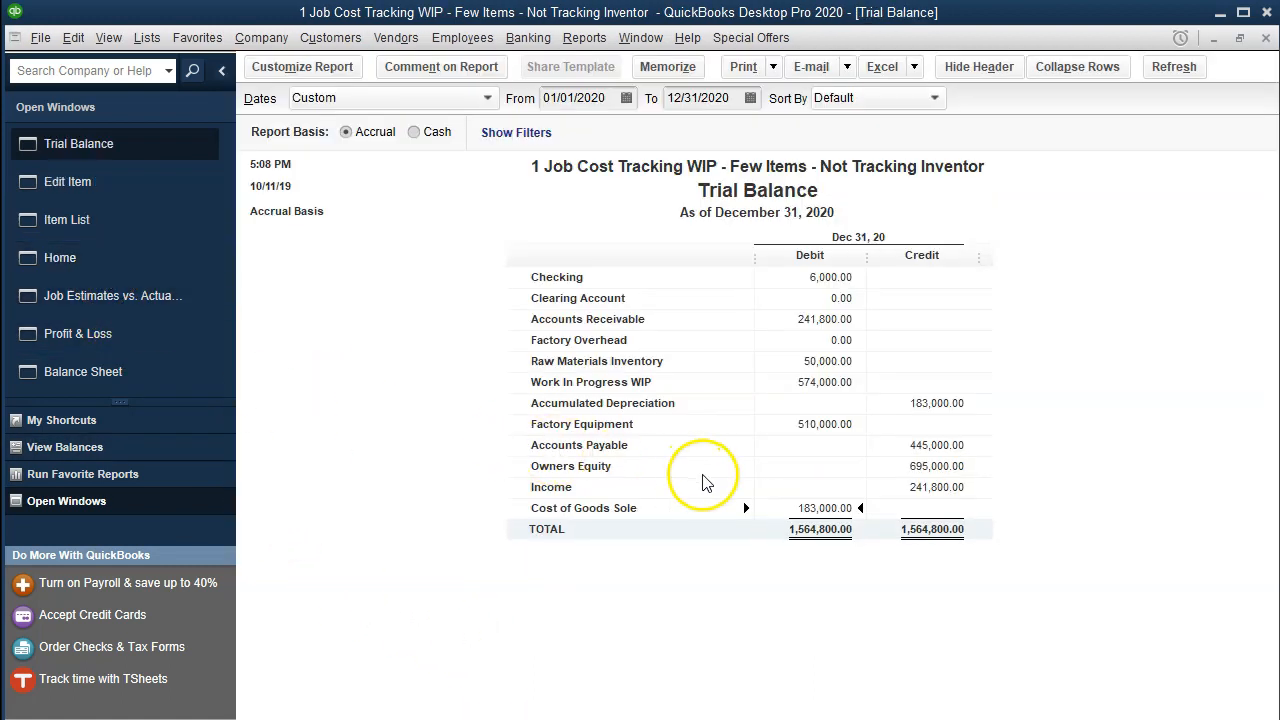
click(772, 385)
click(748, 384)
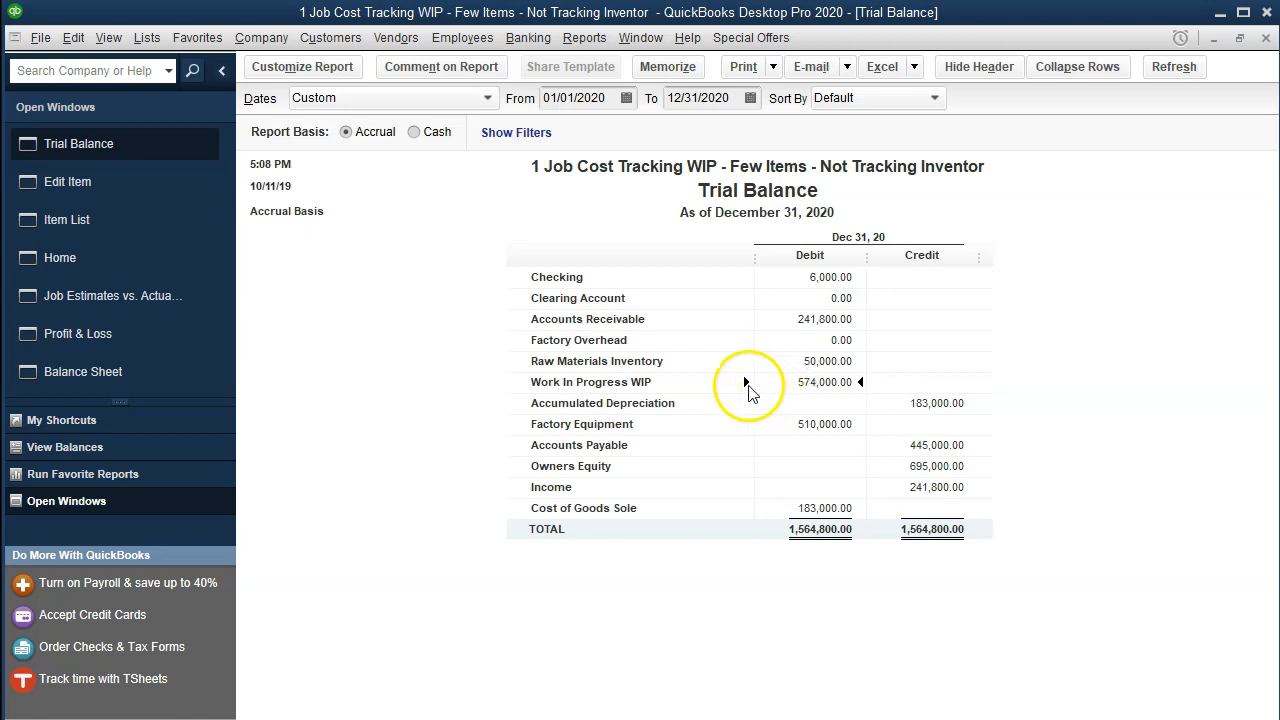
click(807, 386)
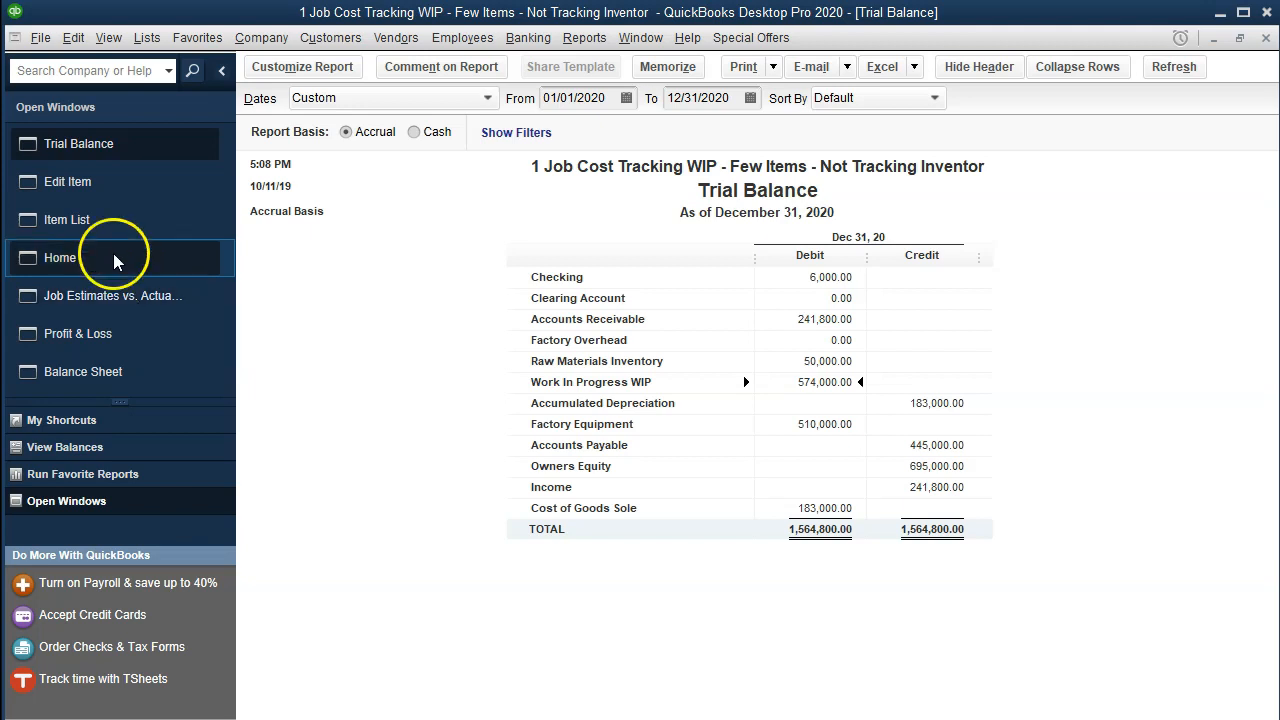
Recheck the Direct Materials item's account settings from the Item List, then close the item and the list.
click(113, 221)
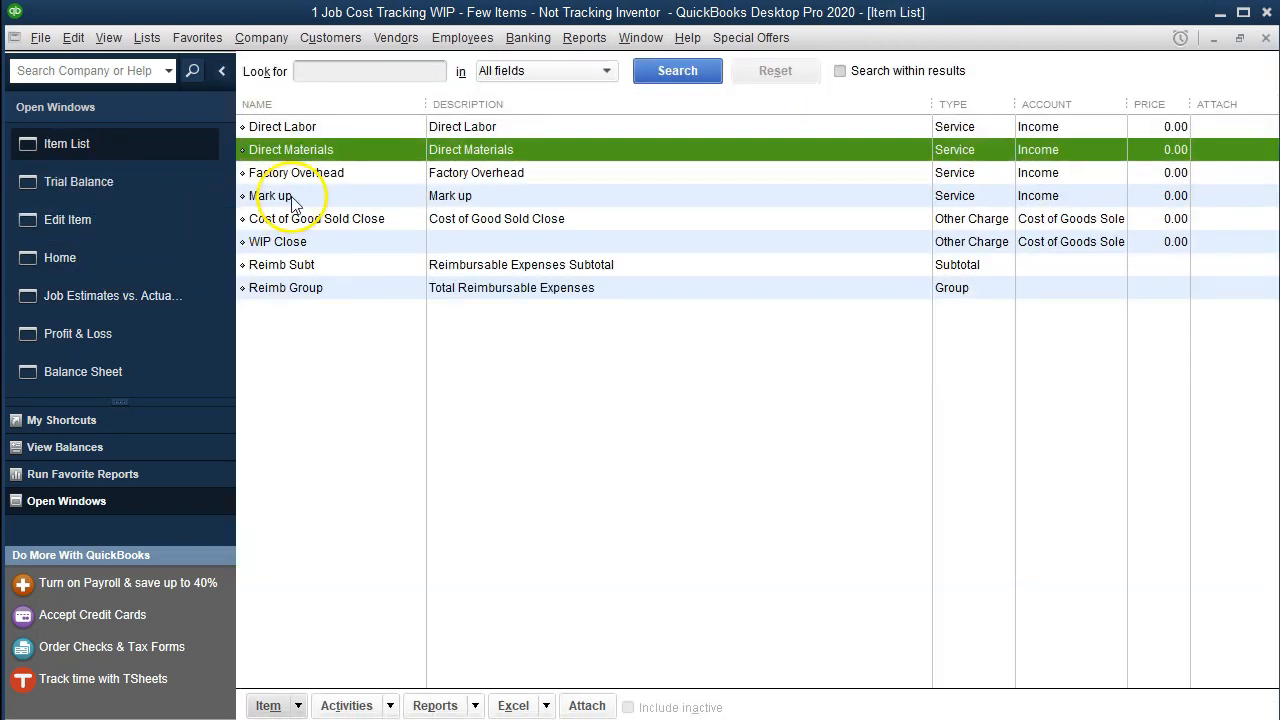
double_click(340, 150)
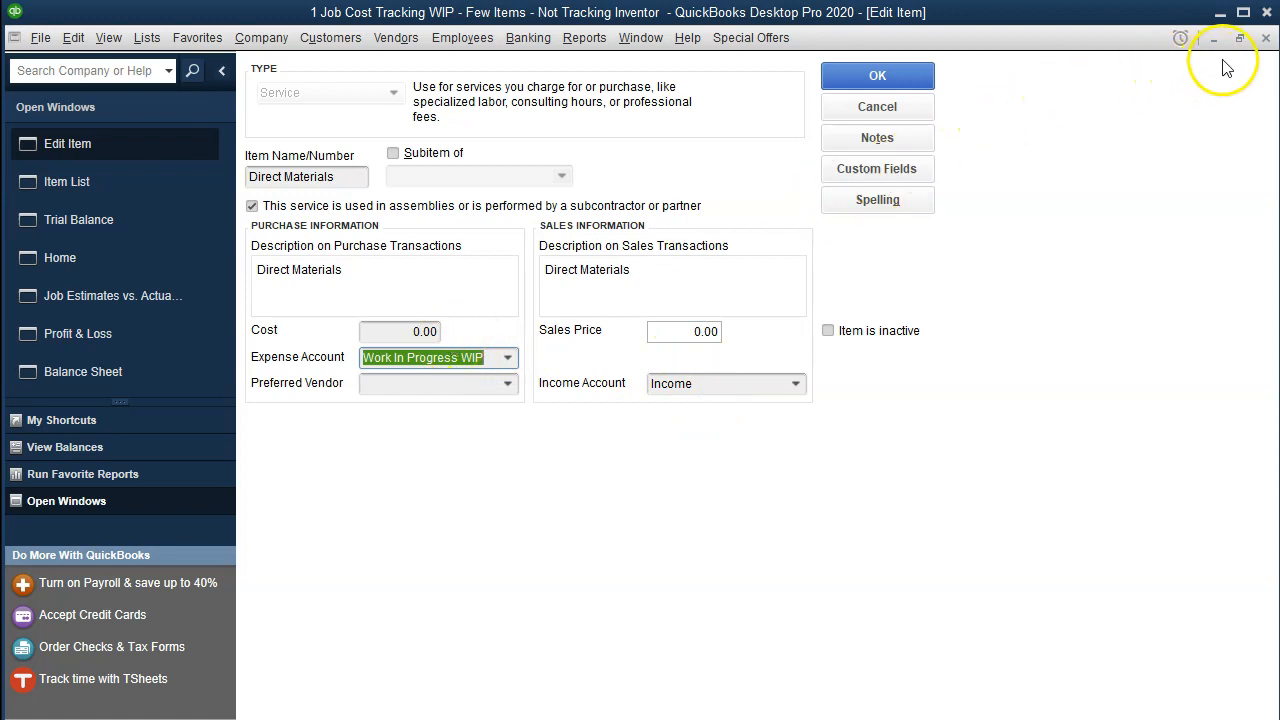
click(1264, 40)
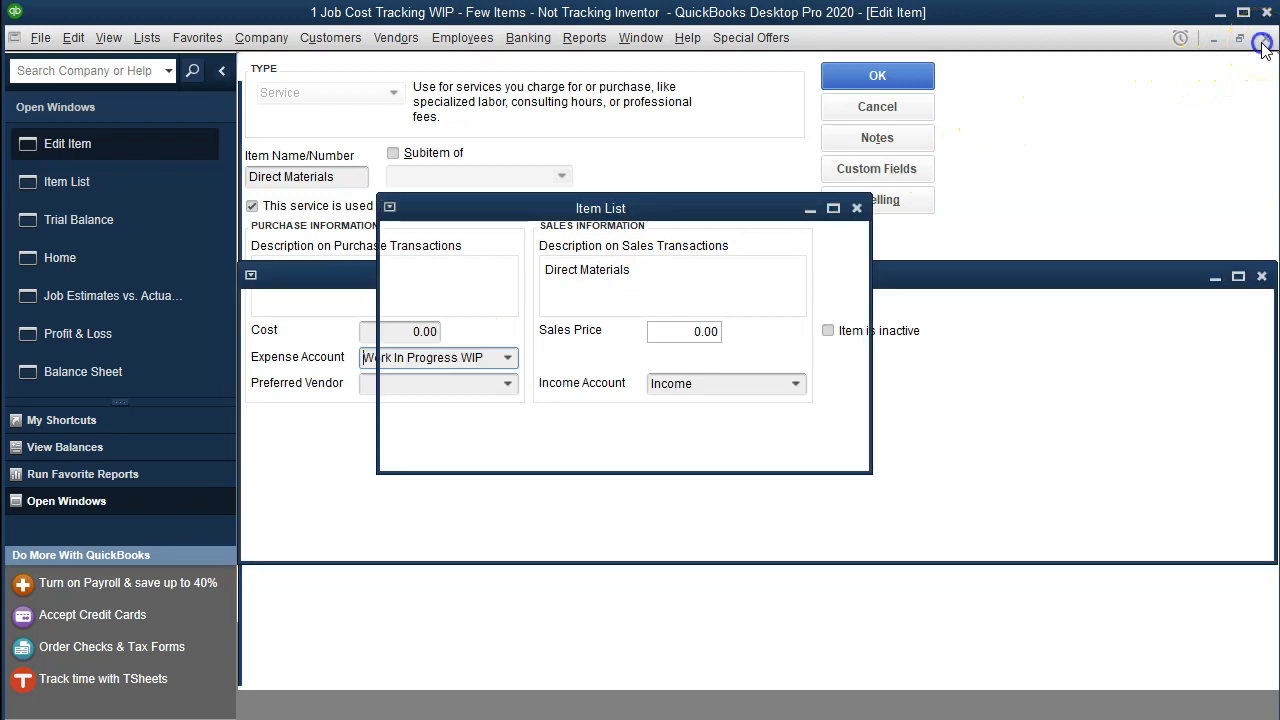
click(1265, 40)
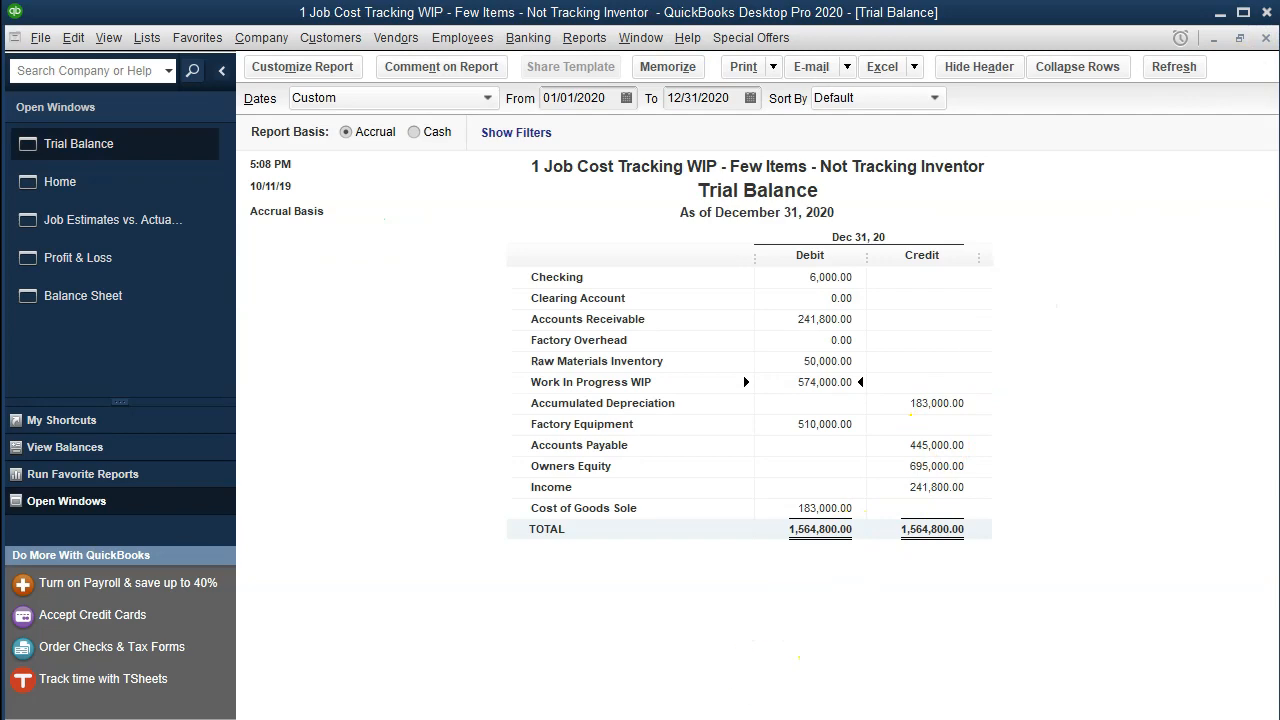
Switch to Excel, examine the 1/1 raw materials purchase entry in the Example sheet's journal, and return to the Trial Balance in QuickBooks.
click(699, 718)
click(612, 511)
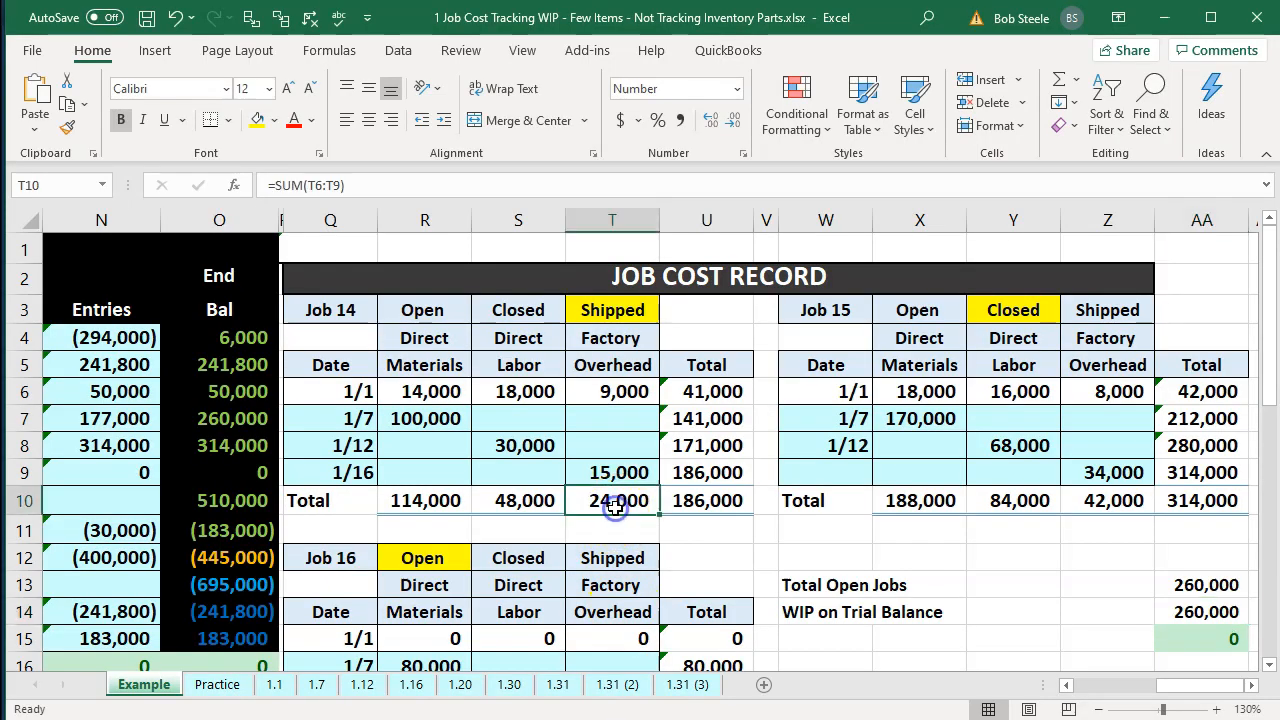
key(Left)
key(Left)
key(Left)
key(Left)
key(Left)
key(Left)
key(Left)
key(Left)
key(Left)
key(Left)
key(Left)
key(Left)
key(Left)
key(Left)
key(Left)
key(Left)
key(Left)
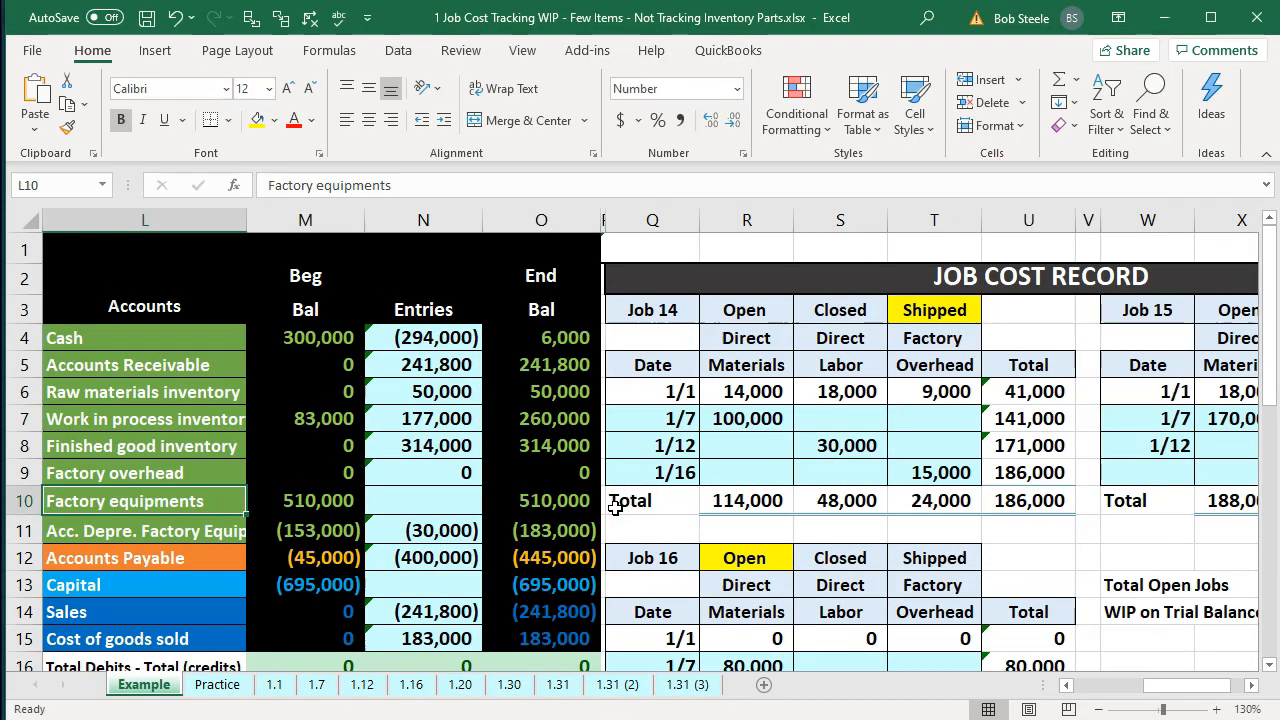
key(Left)
key(Left)
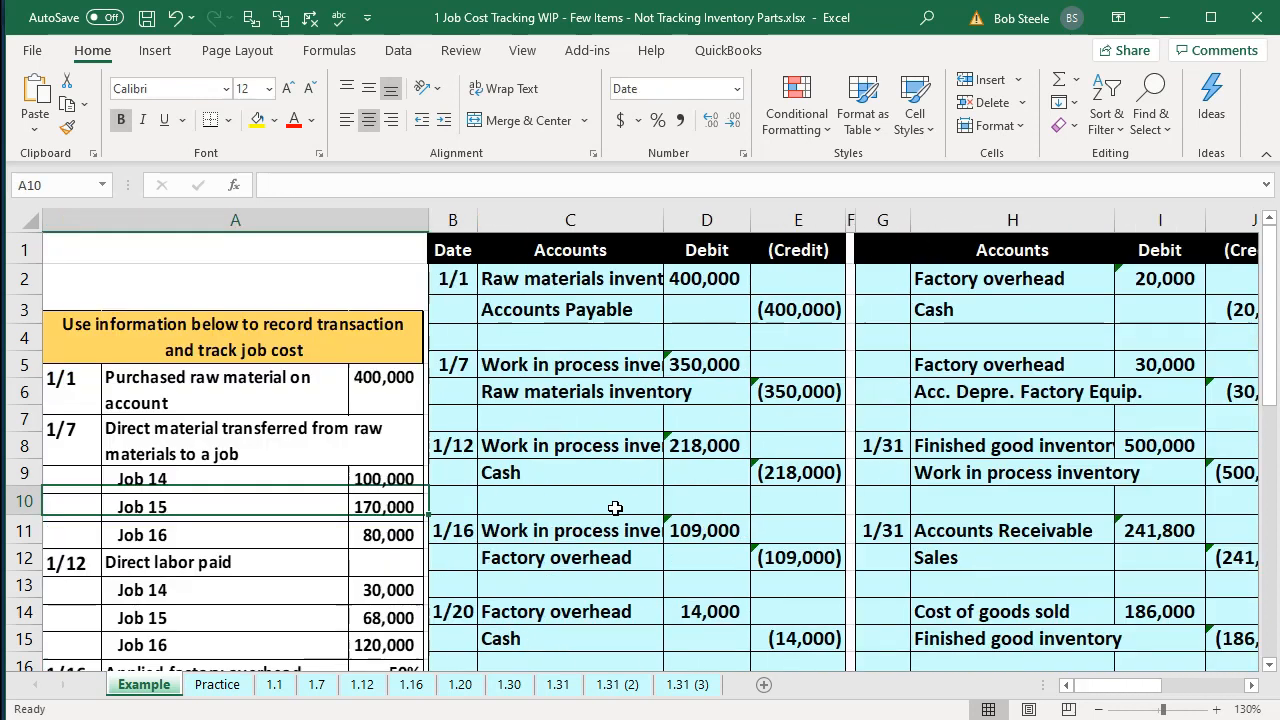
click(568, 279)
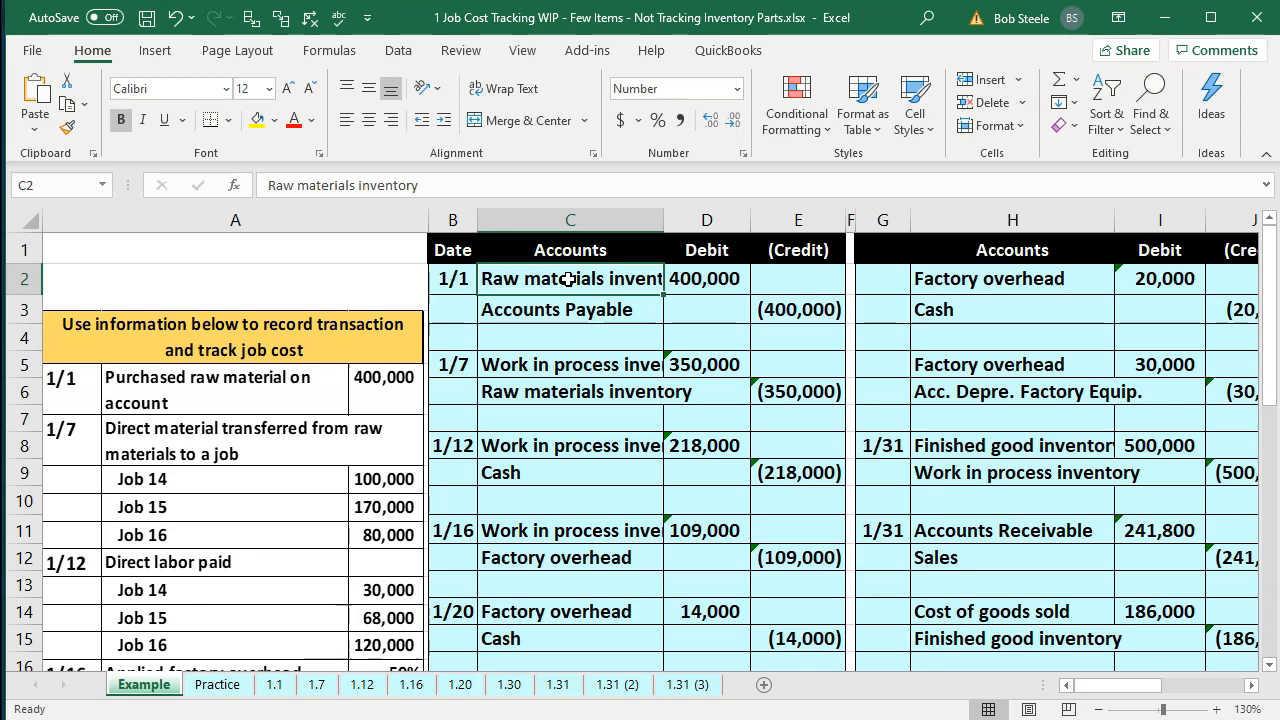
key(Down)
key(Right)
key(Right)
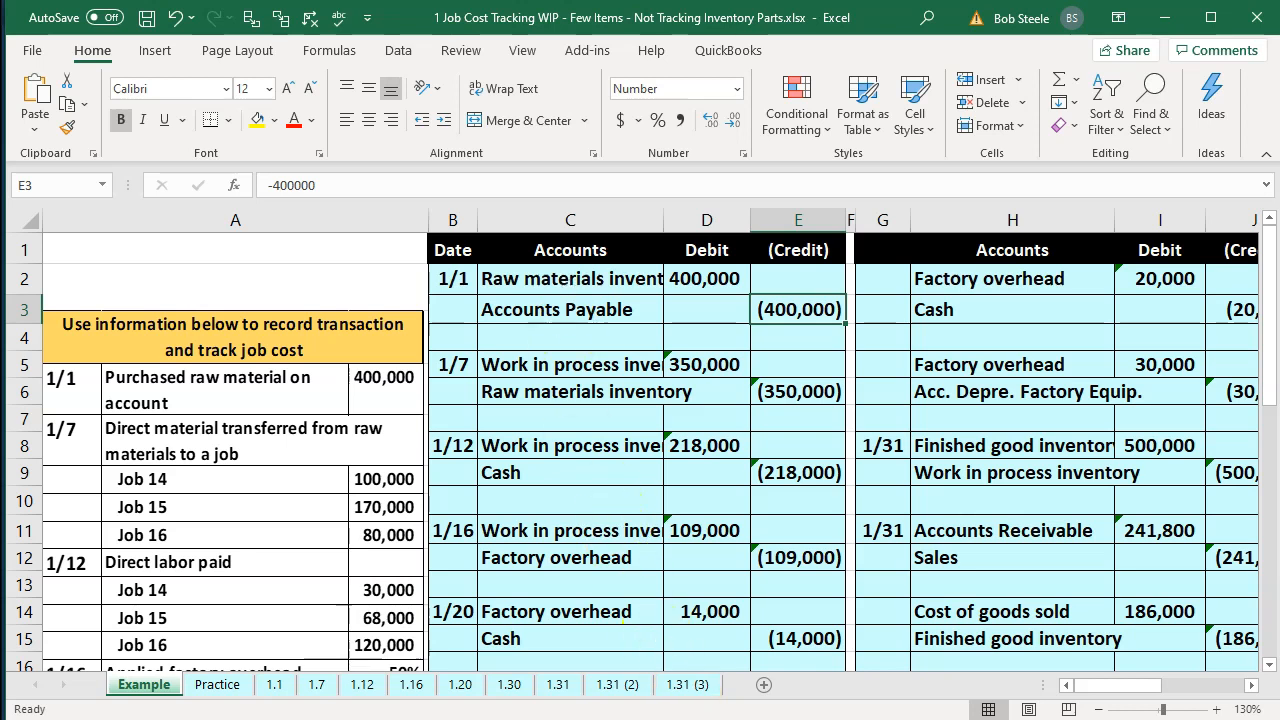
mouse_move(697, 719)
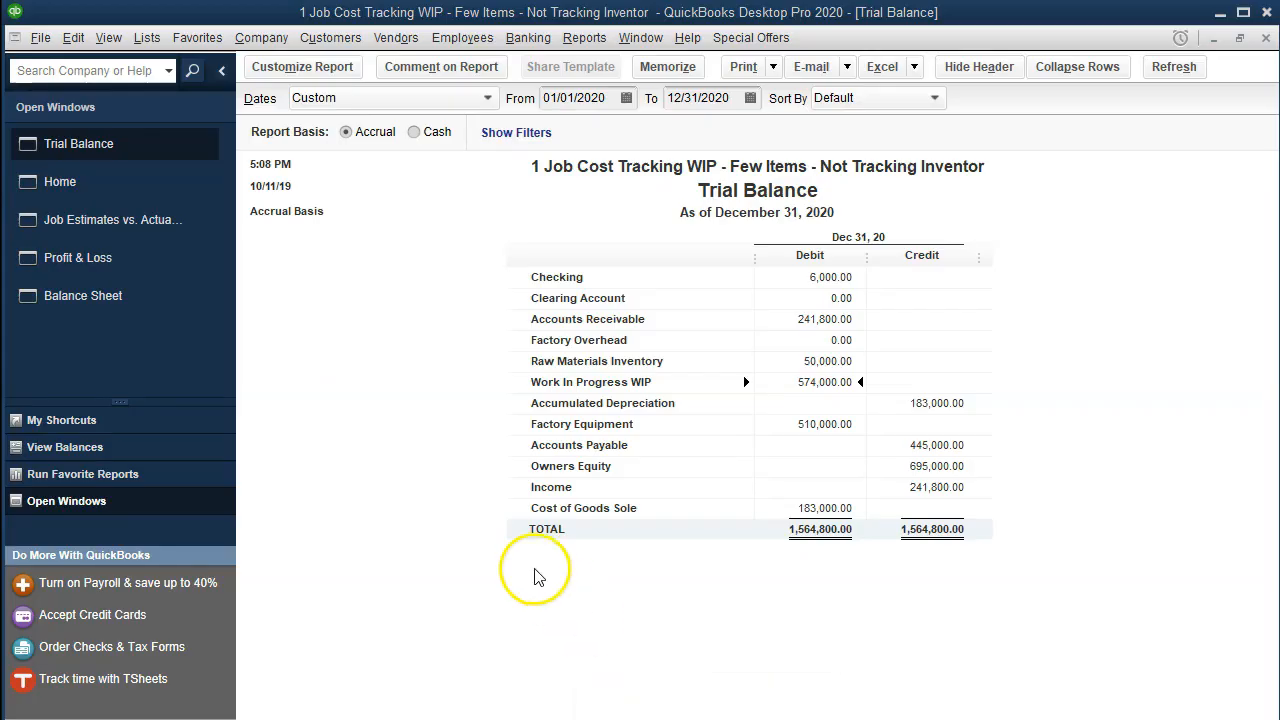
Open a blank general journal entry, examine its account, debit, credit and name columns, and close it.
click(266, 39)
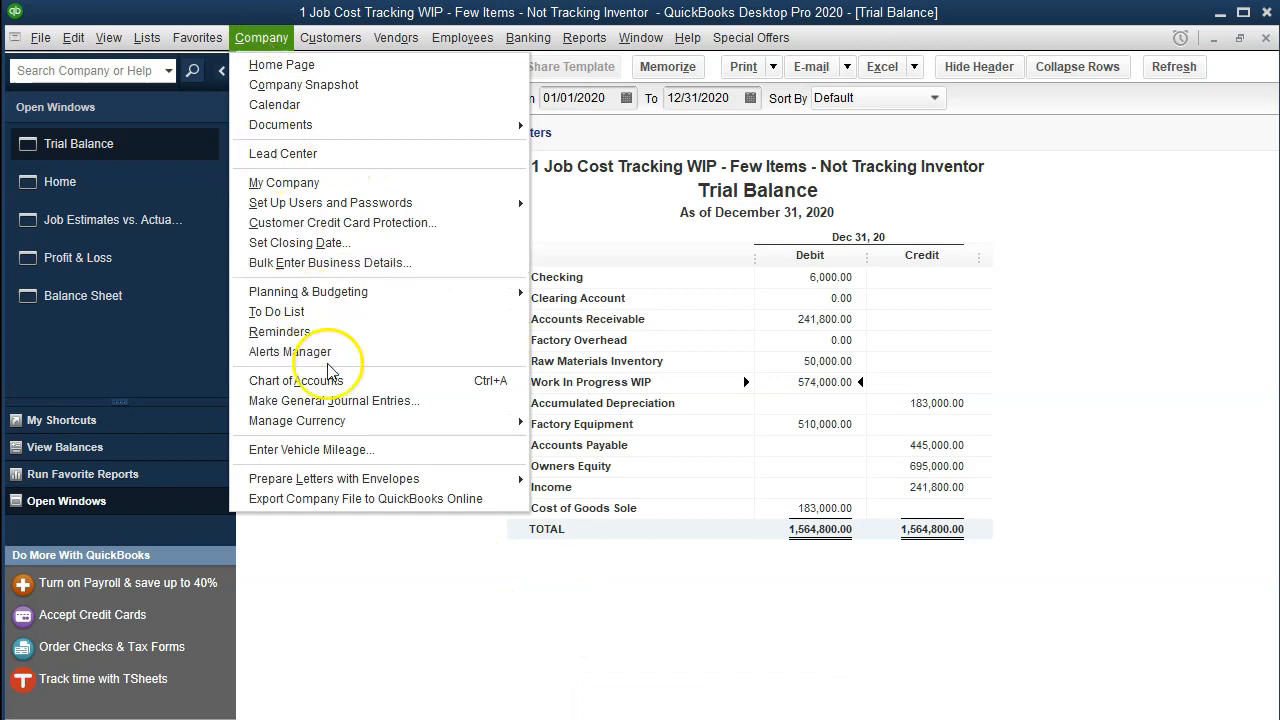
click(340, 400)
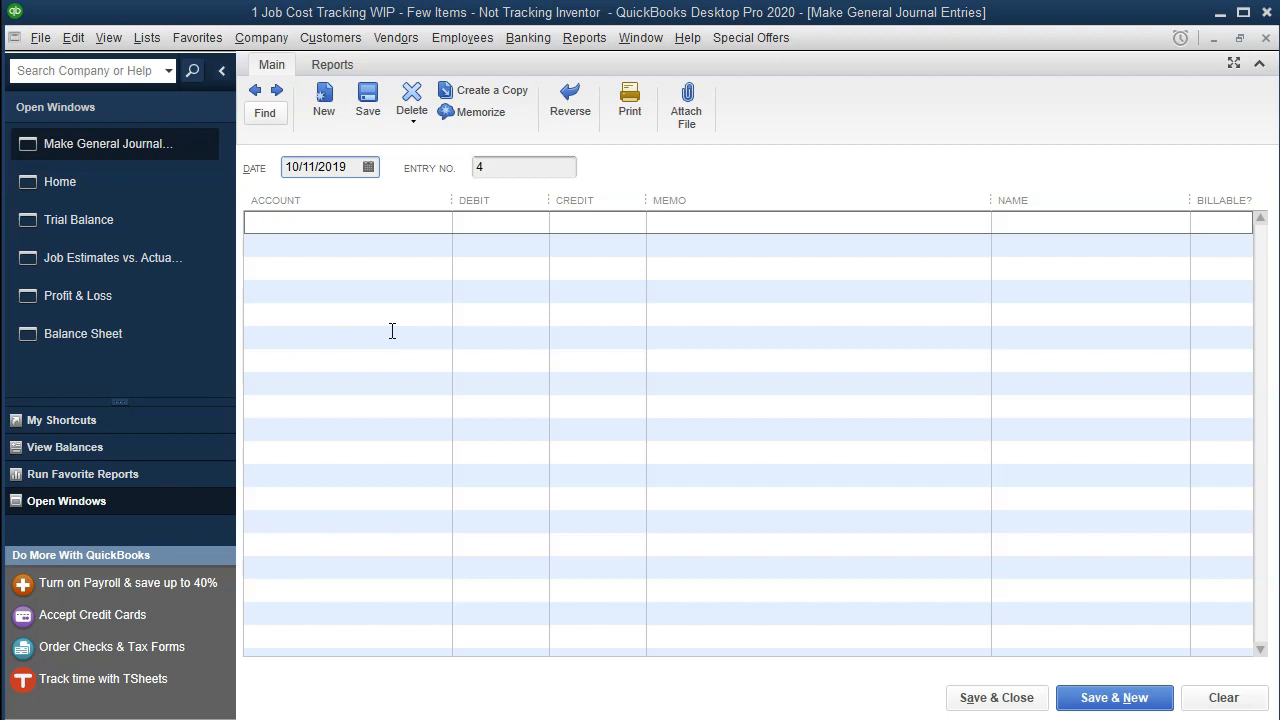
click(1266, 44)
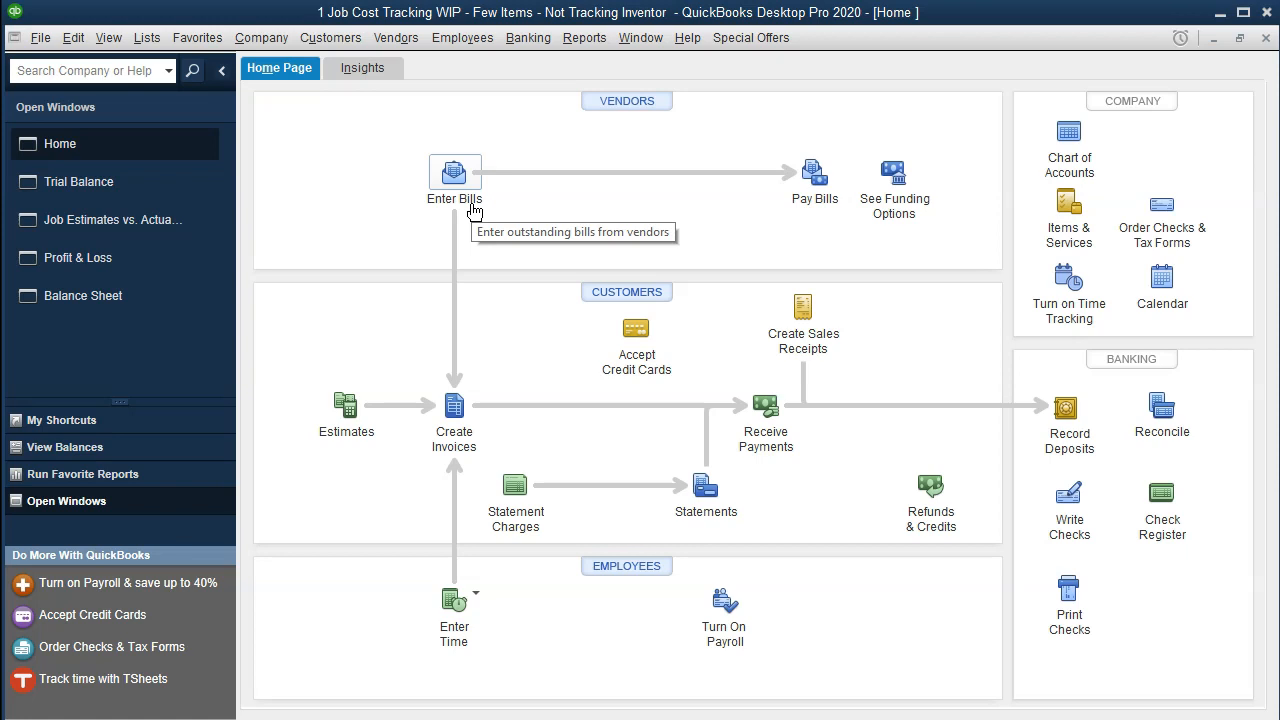
Open a blank check from the Home page and examine the choices for its item lines and its expense account lines.
click(1068, 492)
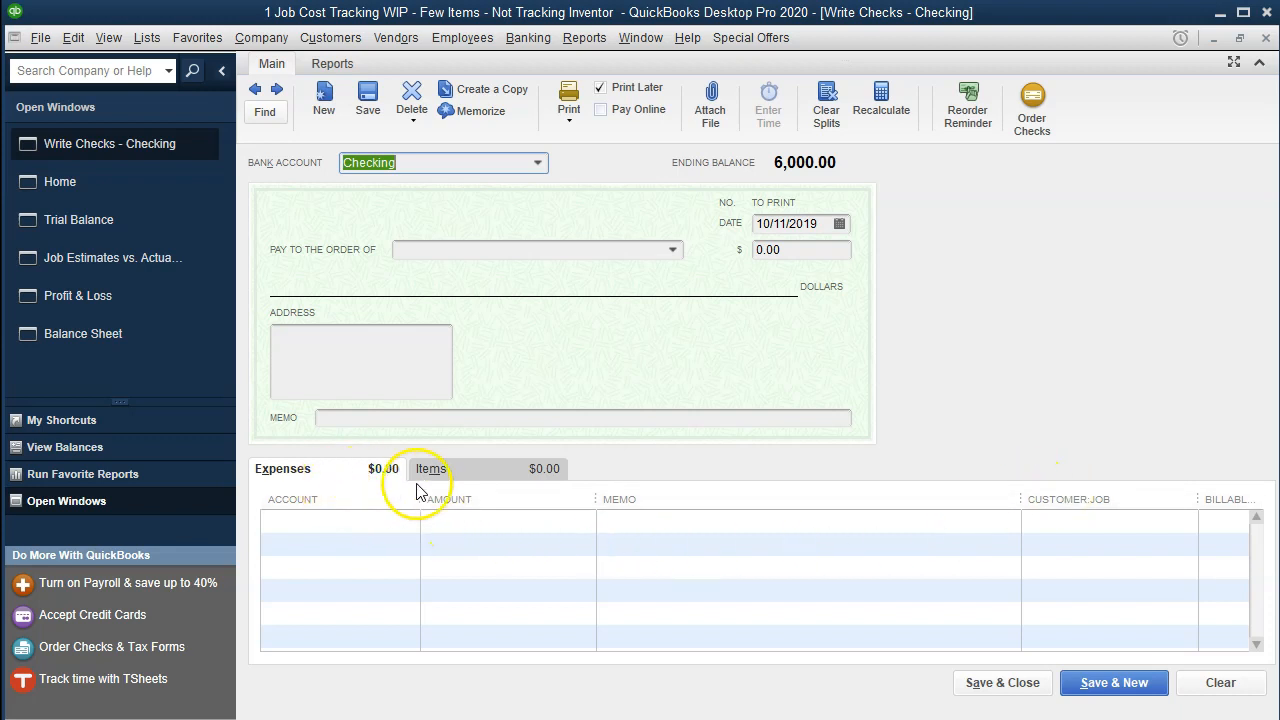
click(474, 476)
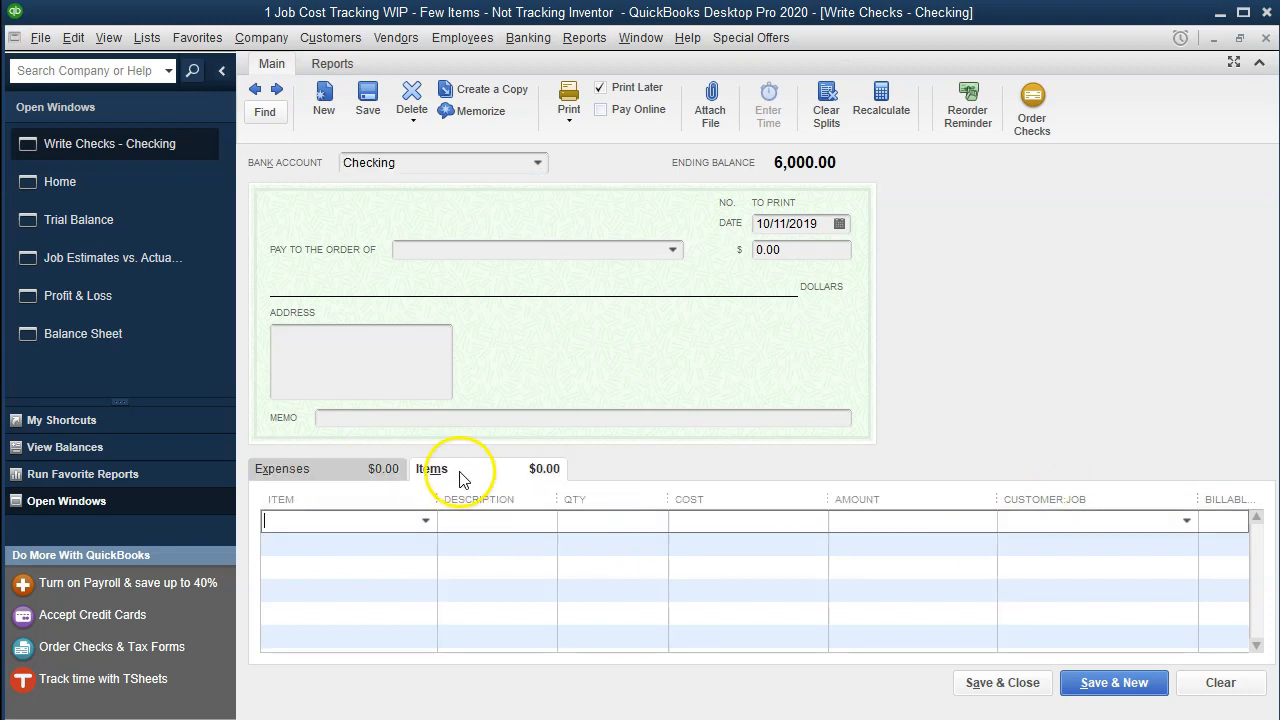
click(426, 521)
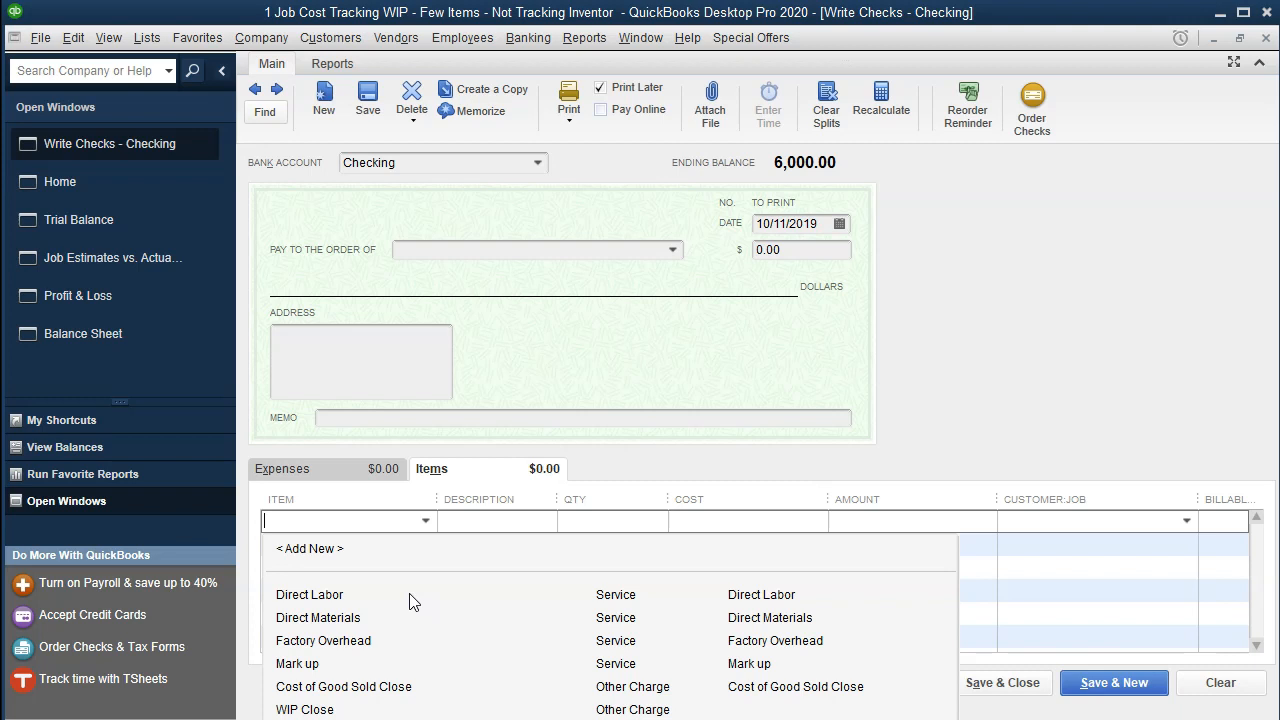
click(705, 476)
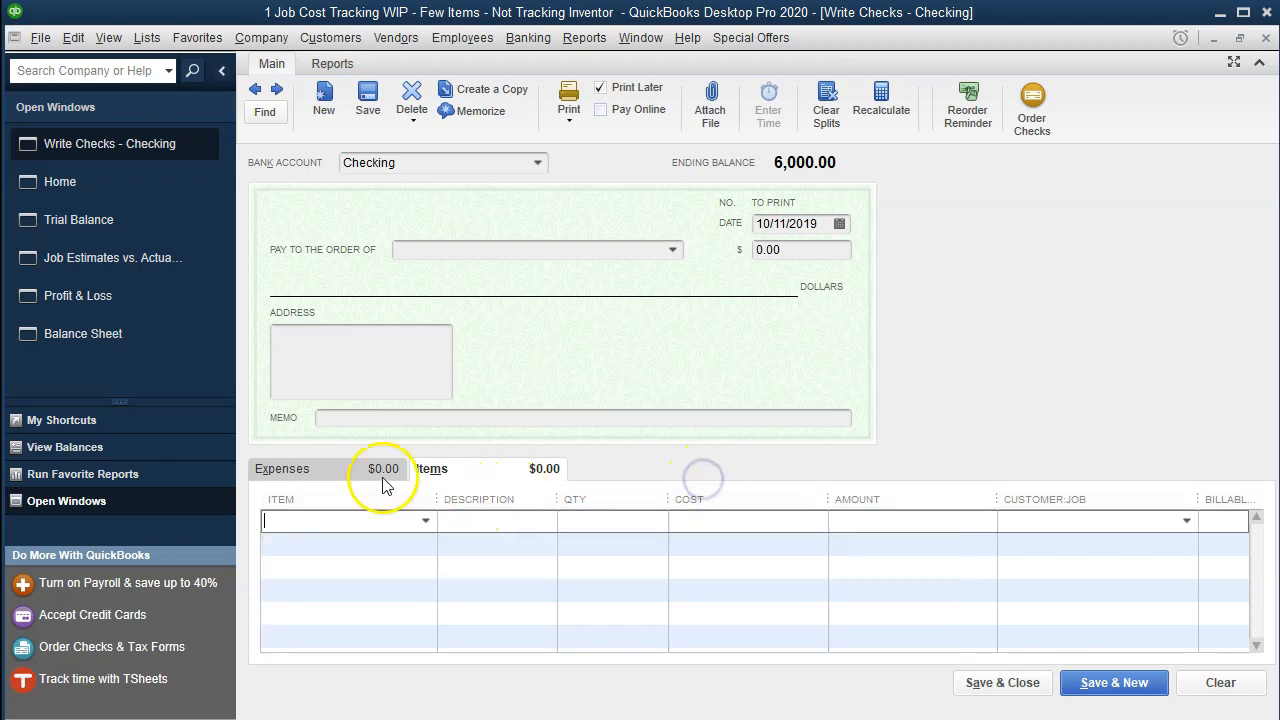
click(333, 477)
click(404, 522)
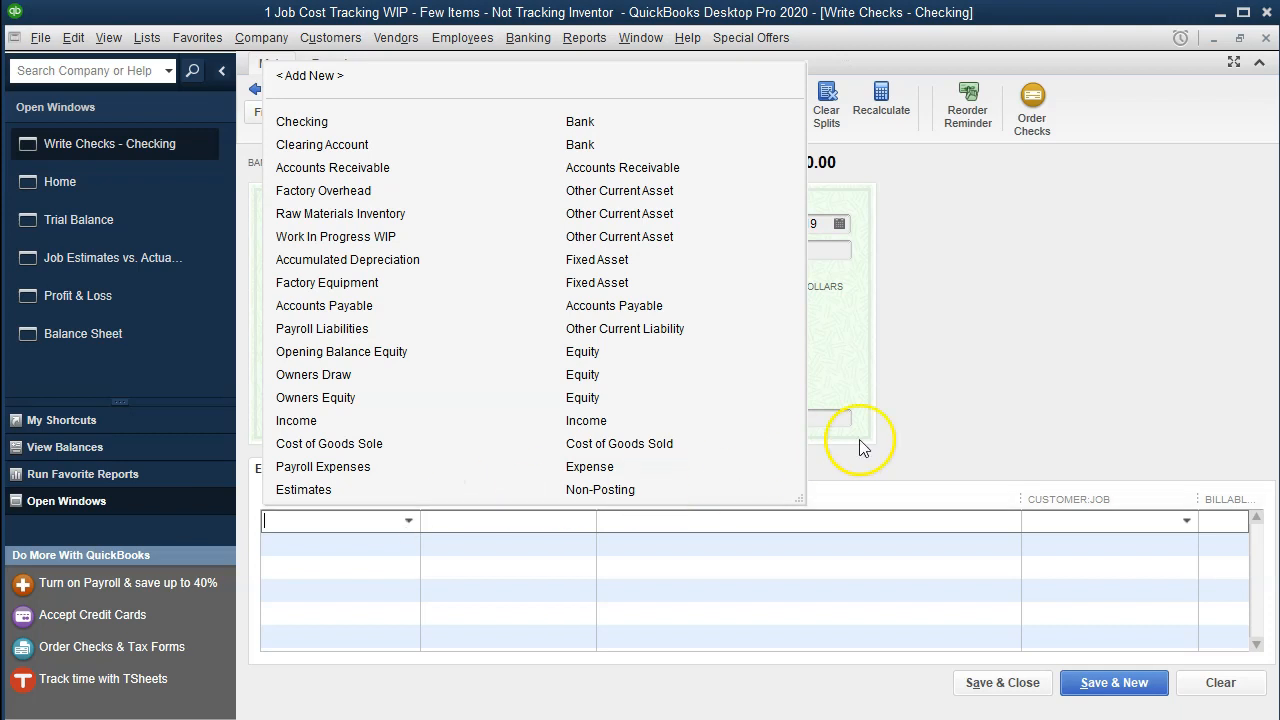
click(995, 408)
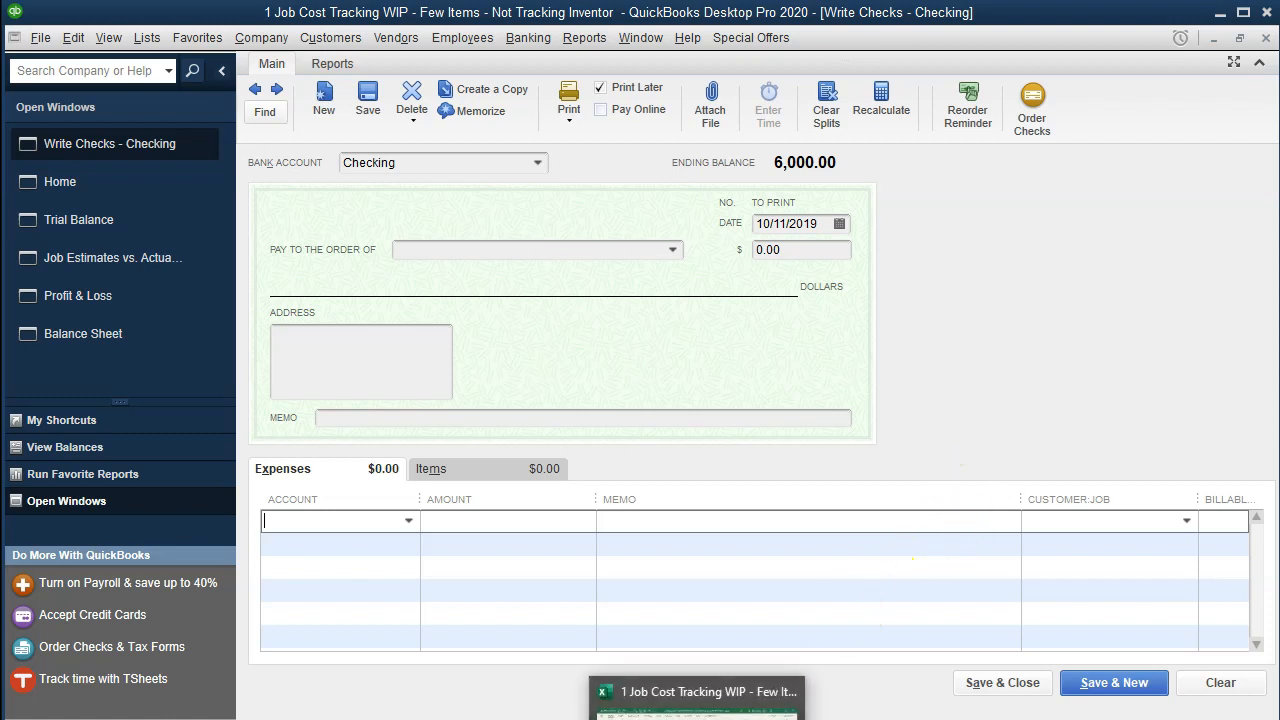
Switch to Excel, examine the work in process ending balance beside Job 14's cost record in the Example sheet, and return to QuickBooks.
click(699, 705)
click(786, 518)
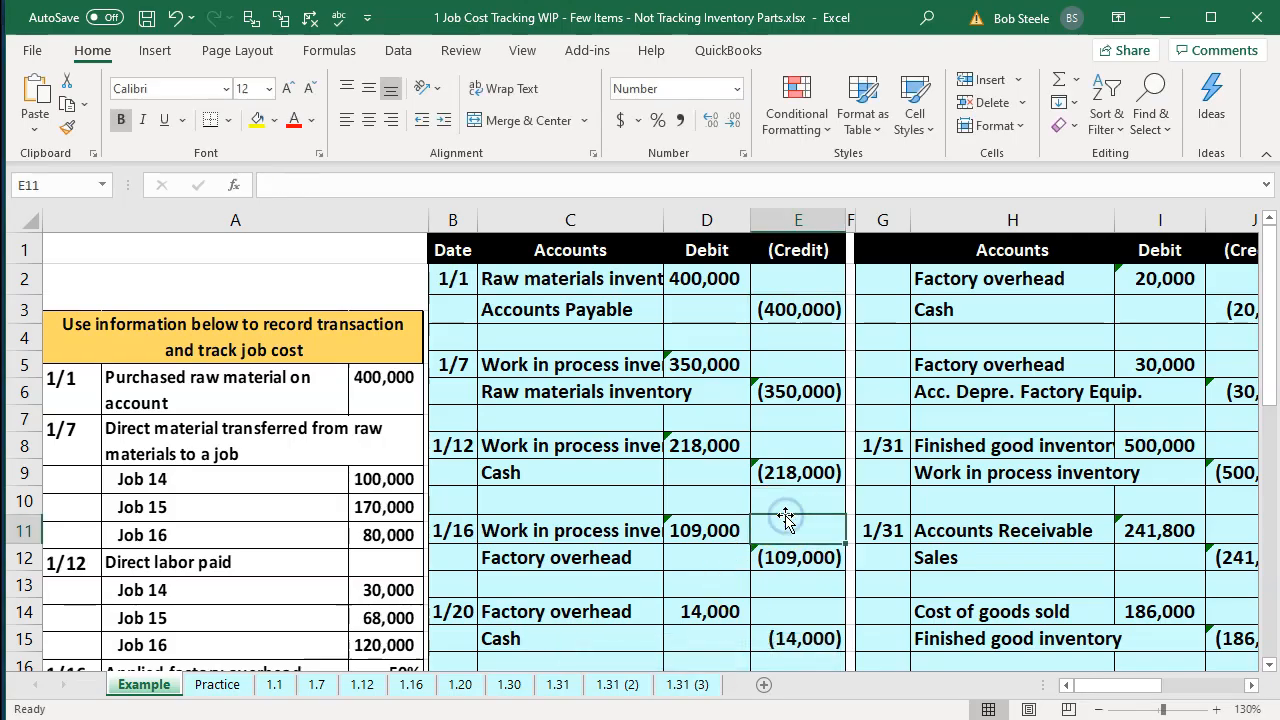
key(Right)
key(Right)
key(Right)
key(Right)
key(Right)
key(Right)
key(Right)
key(Right)
key(Right)
key(Right)
key(Right)
key(Right)
key(Right)
key(Right)
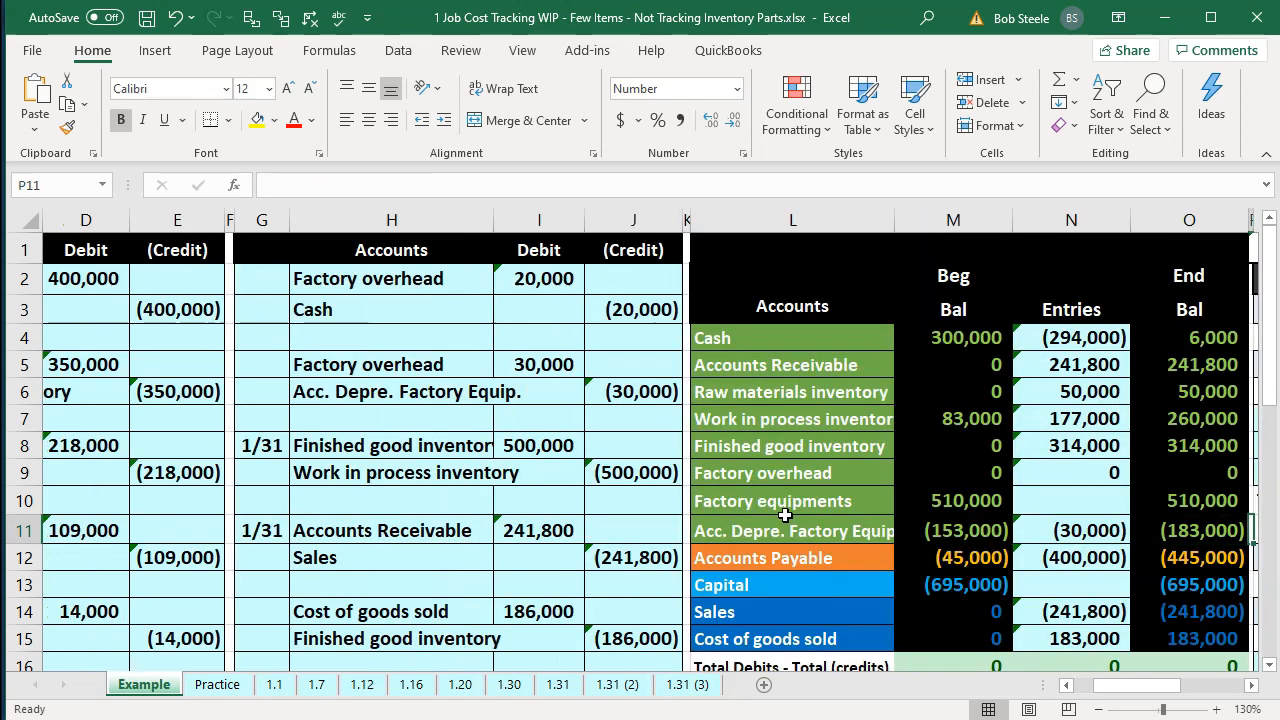
click(760, 419)
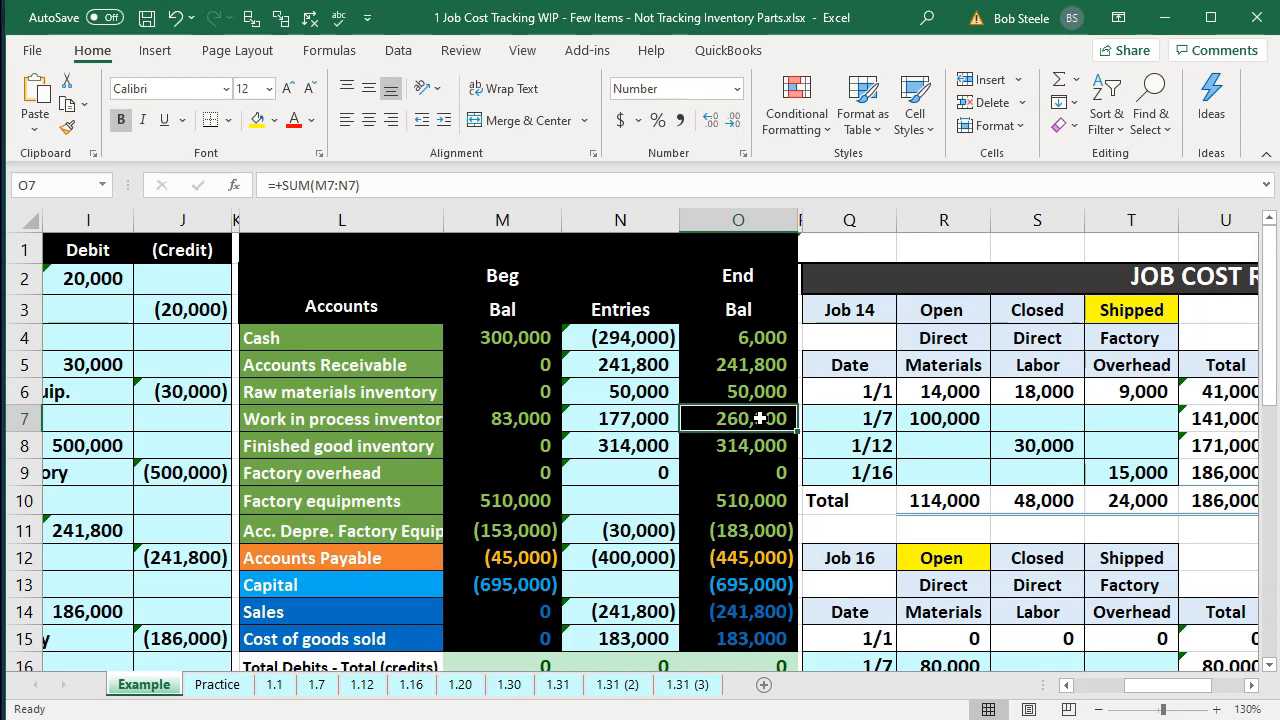
key(Right)
key(Right)
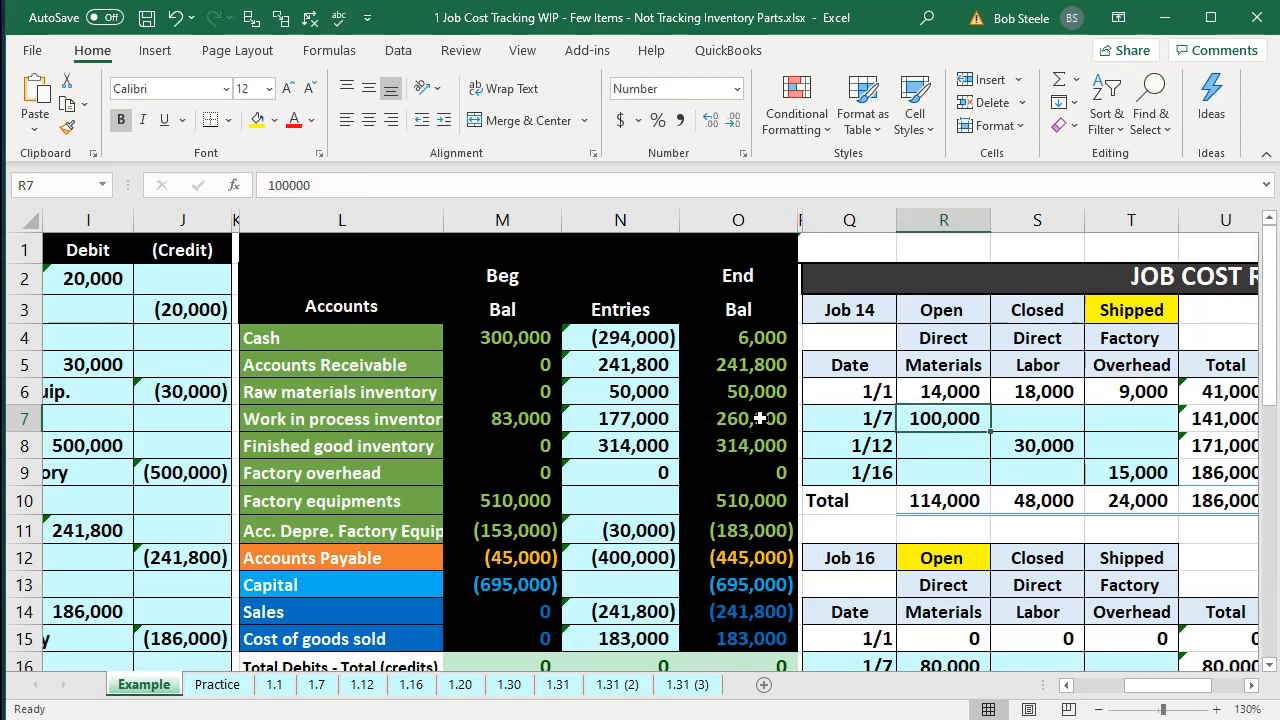
click(1165, 17)
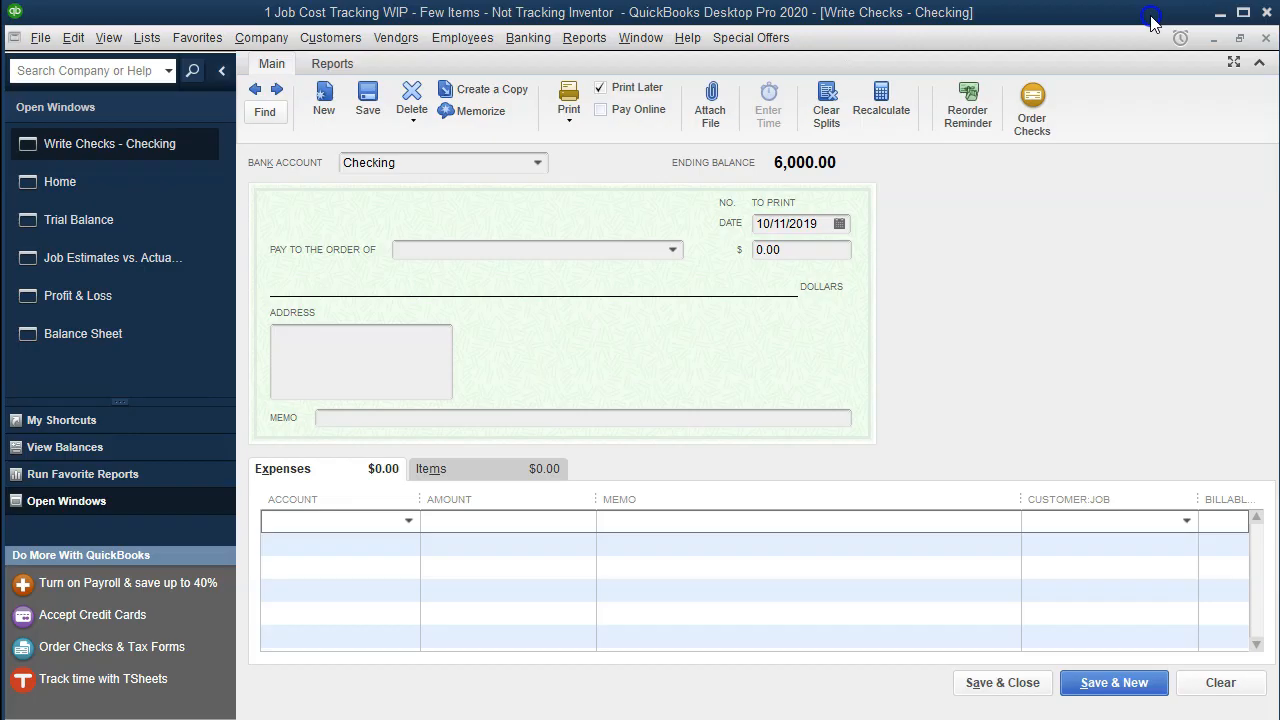
Recheck which items can be chosen on the blank check's item lines, selecting none.
click(501, 473)
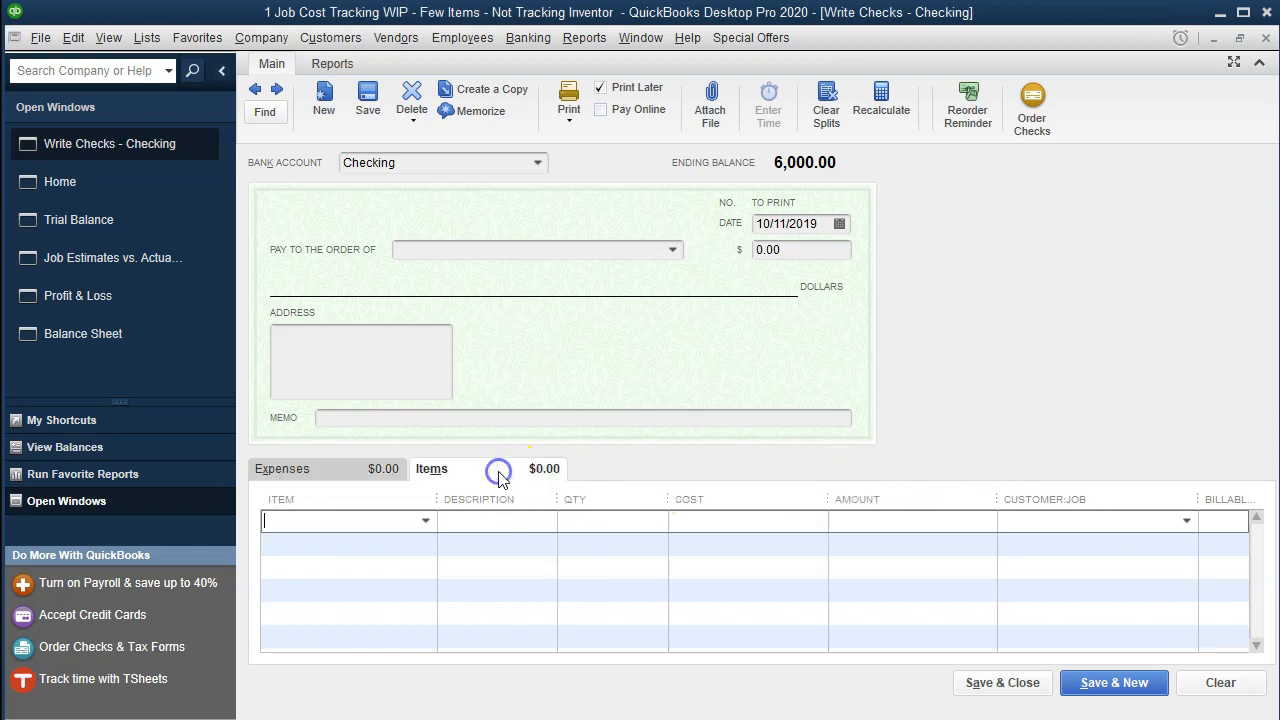
click(424, 521)
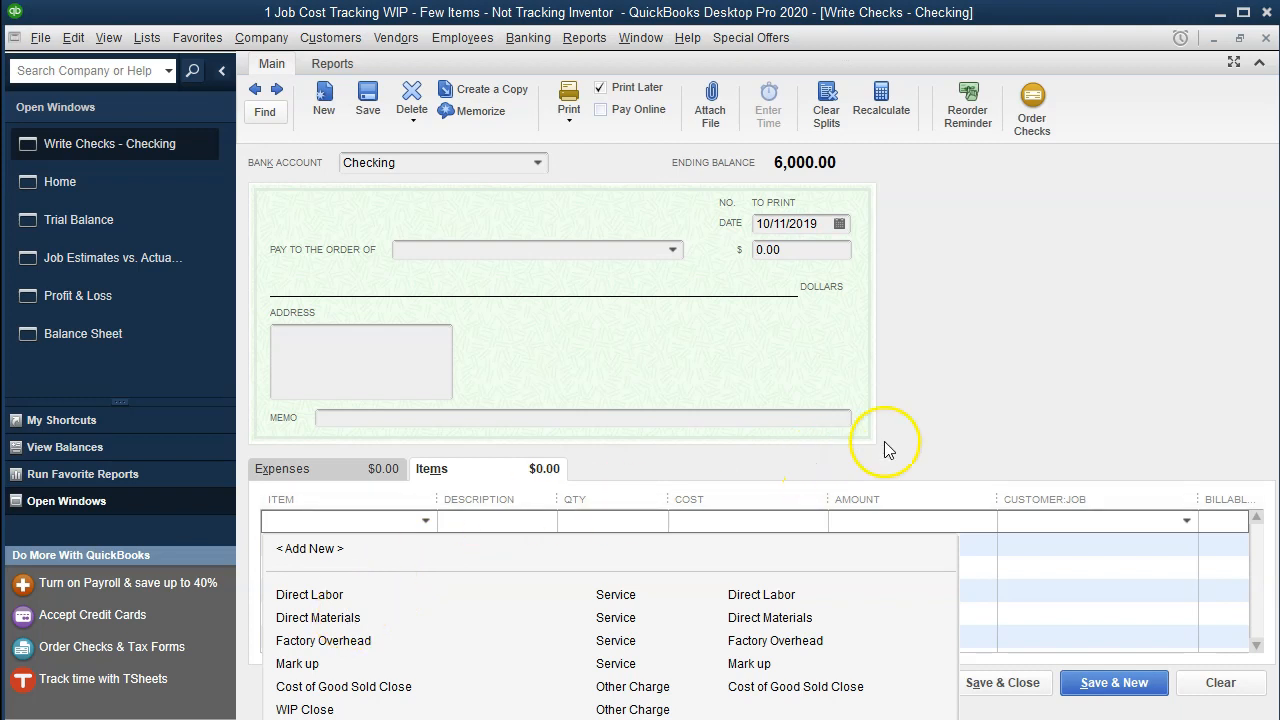
click(939, 398)
Browse back through the earlier checks to the 01/12/2020 Direct Labor check and examine its item lines by job.
click(256, 90)
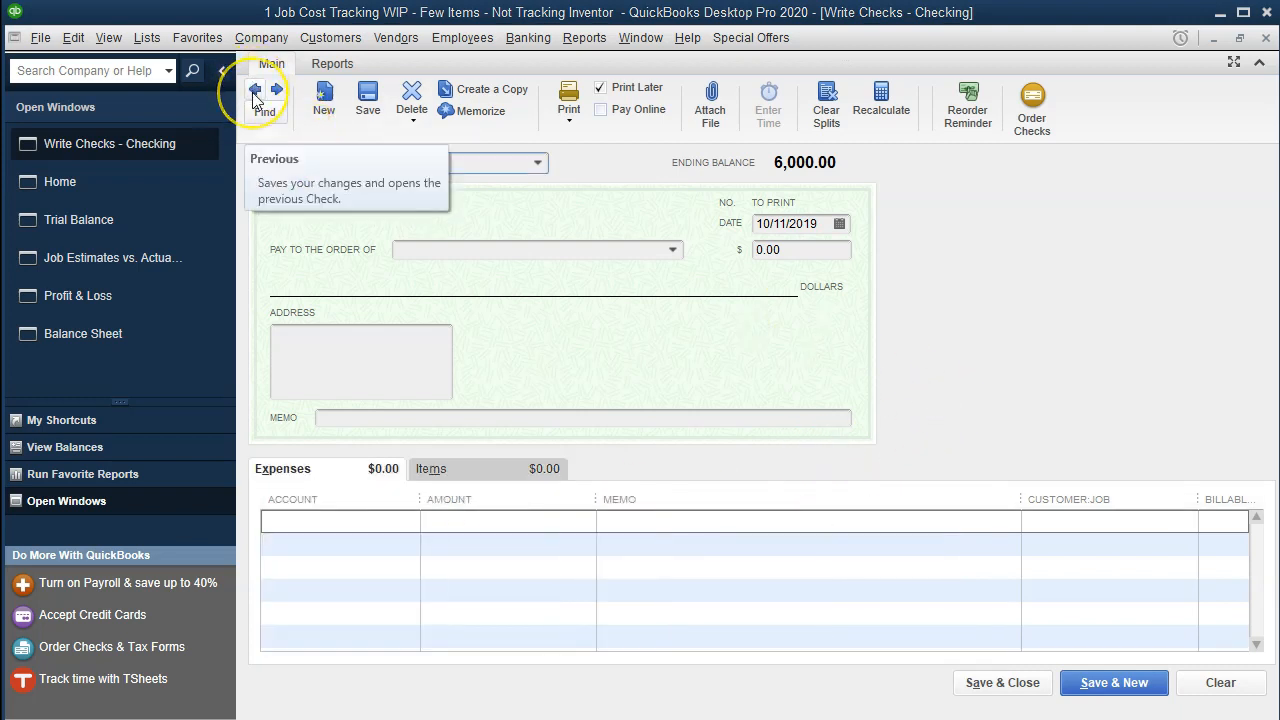
click(255, 93)
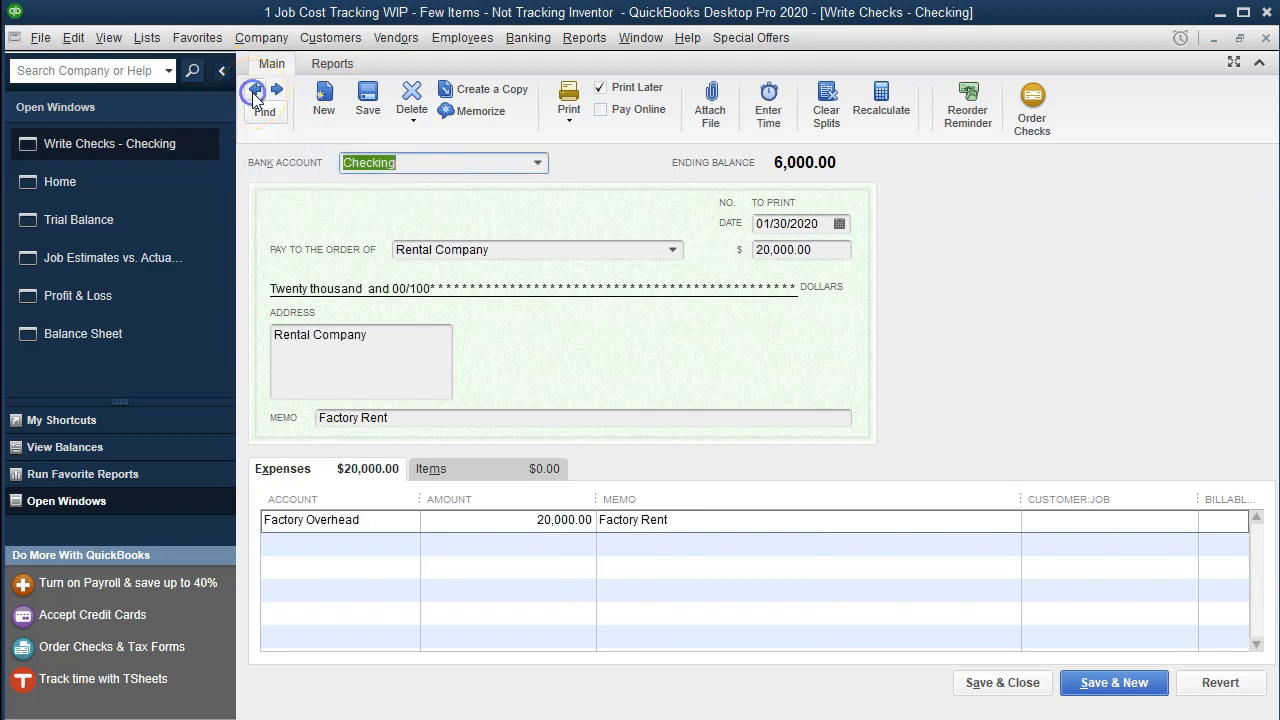
click(256, 93)
click(256, 93)
click(255, 93)
click(255, 93)
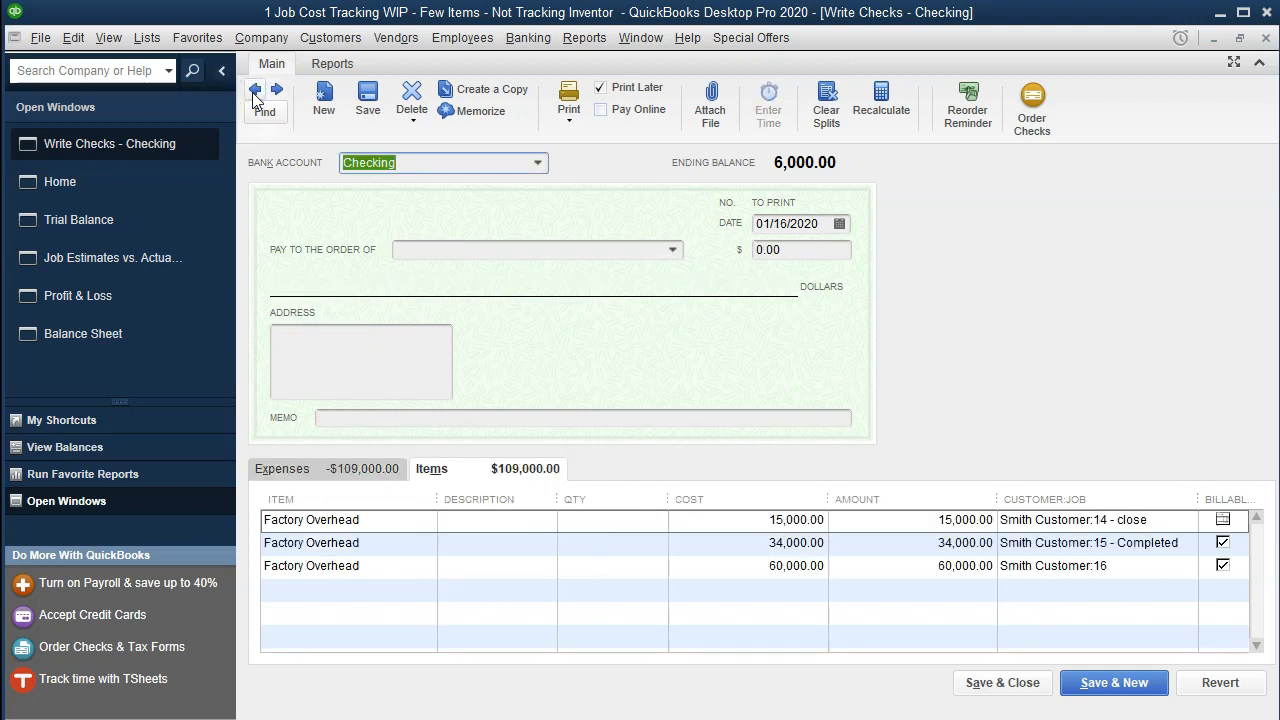
click(255, 93)
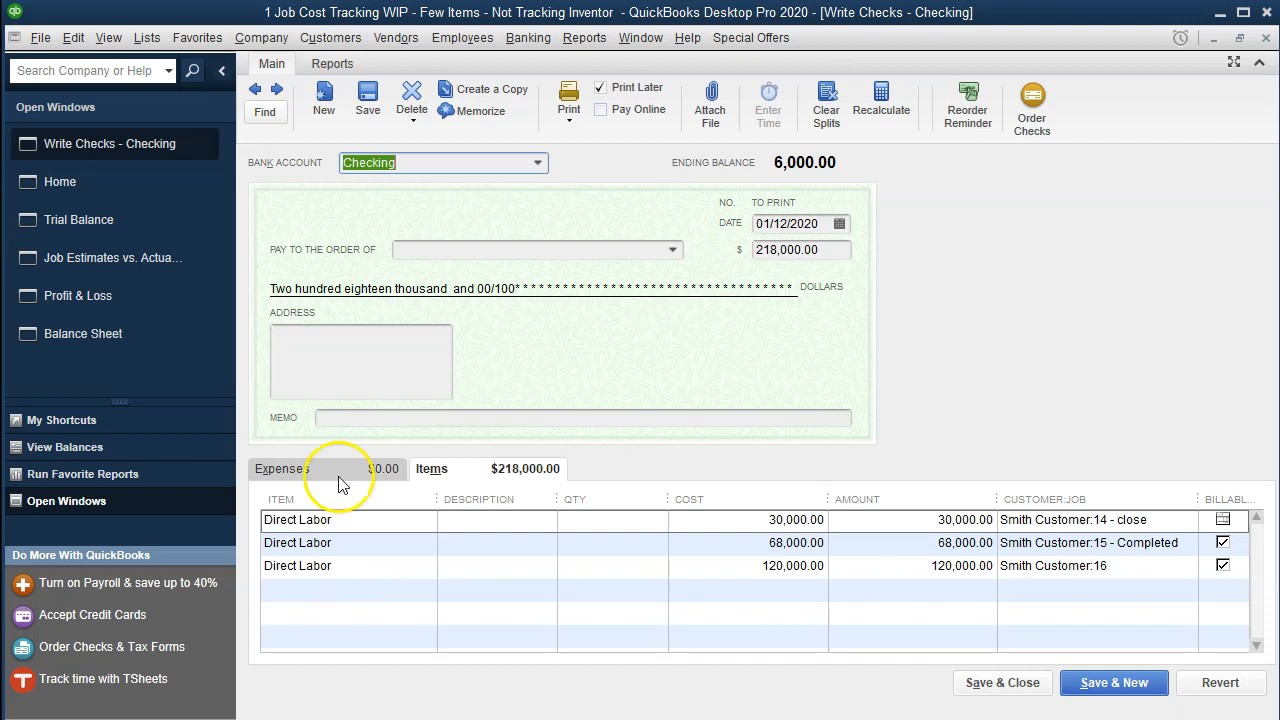
Drill into Work In Progress WIP on the Trial Balance, examine the 01/12/2020 check for job 16, and close the check.
click(96, 220)
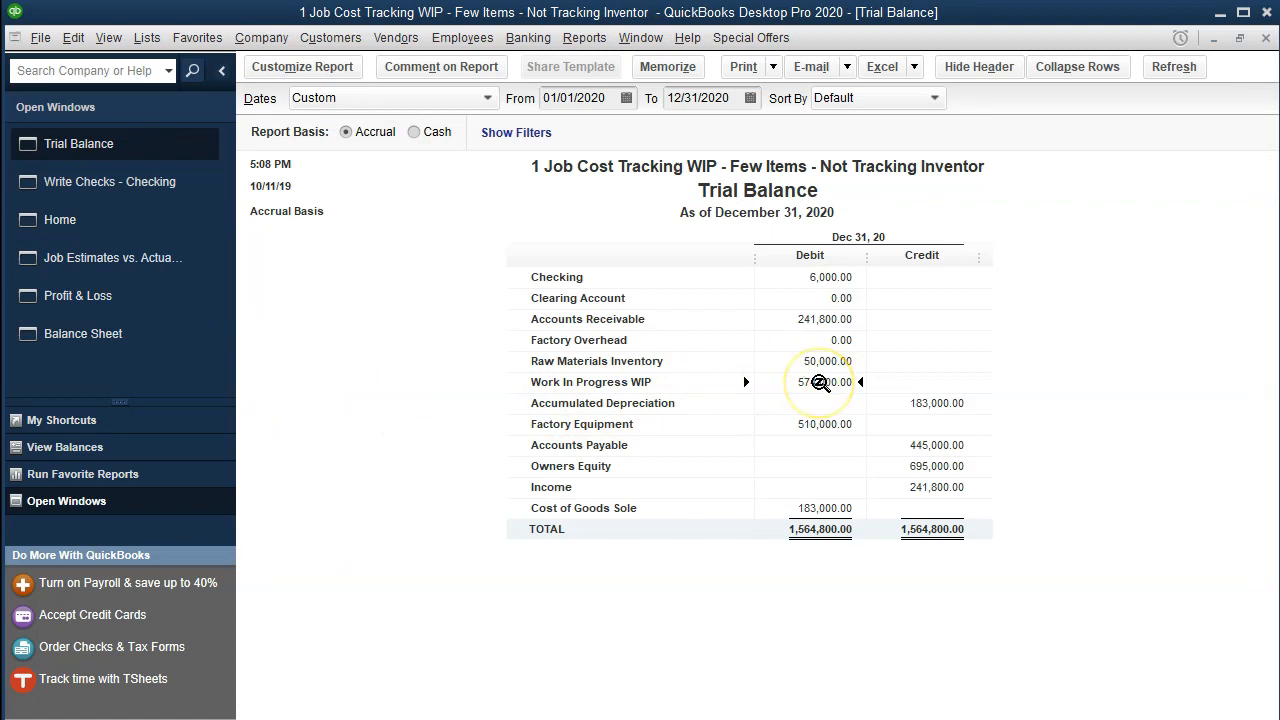
double_click(820, 383)
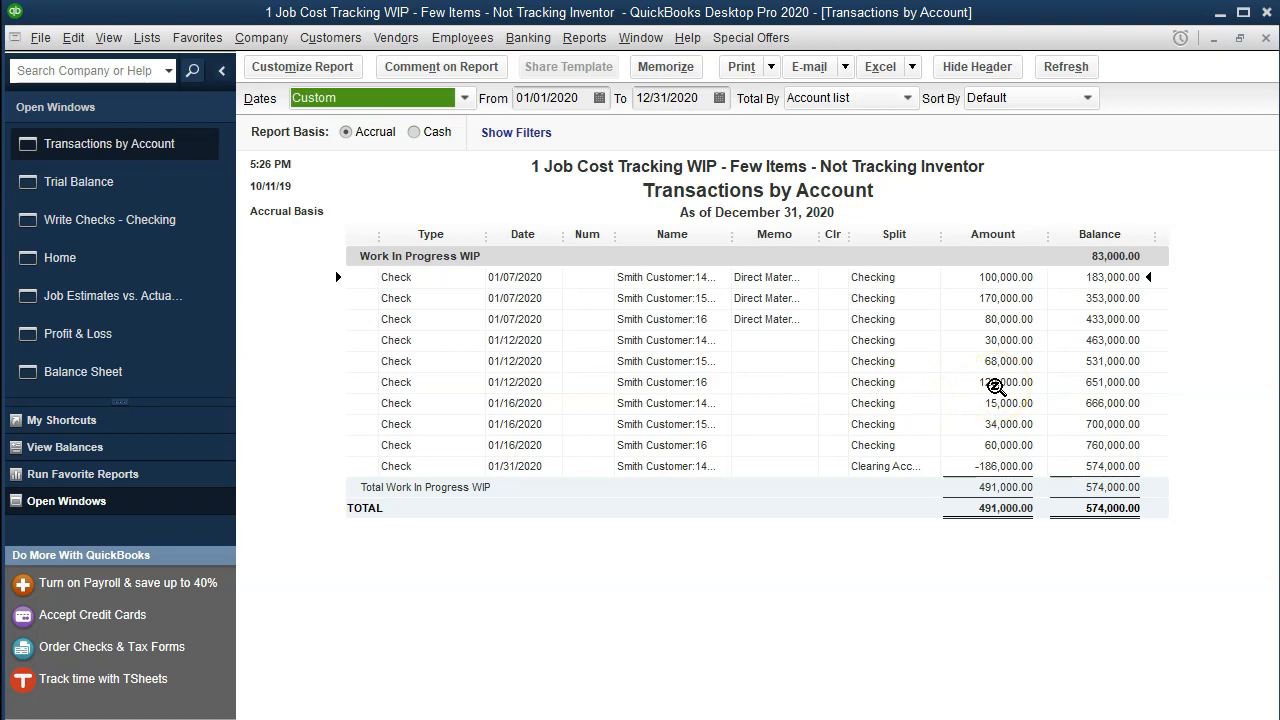
double_click(995, 385)
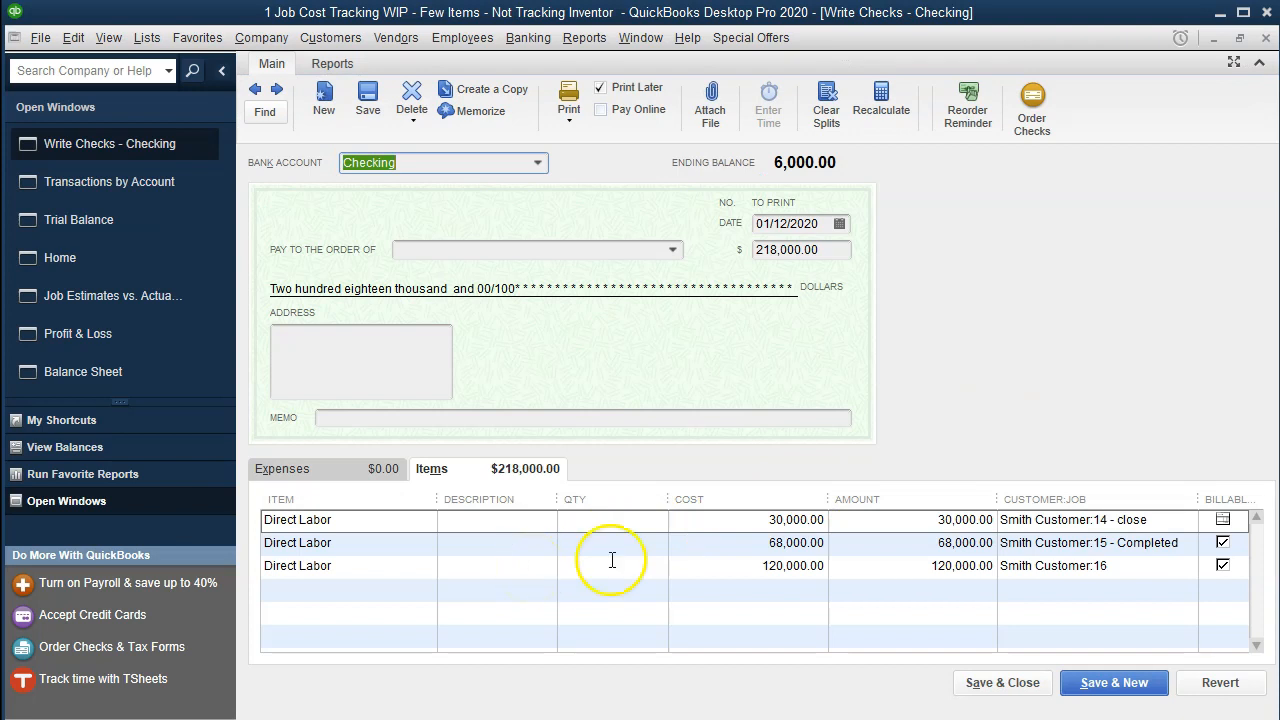
click(1264, 38)
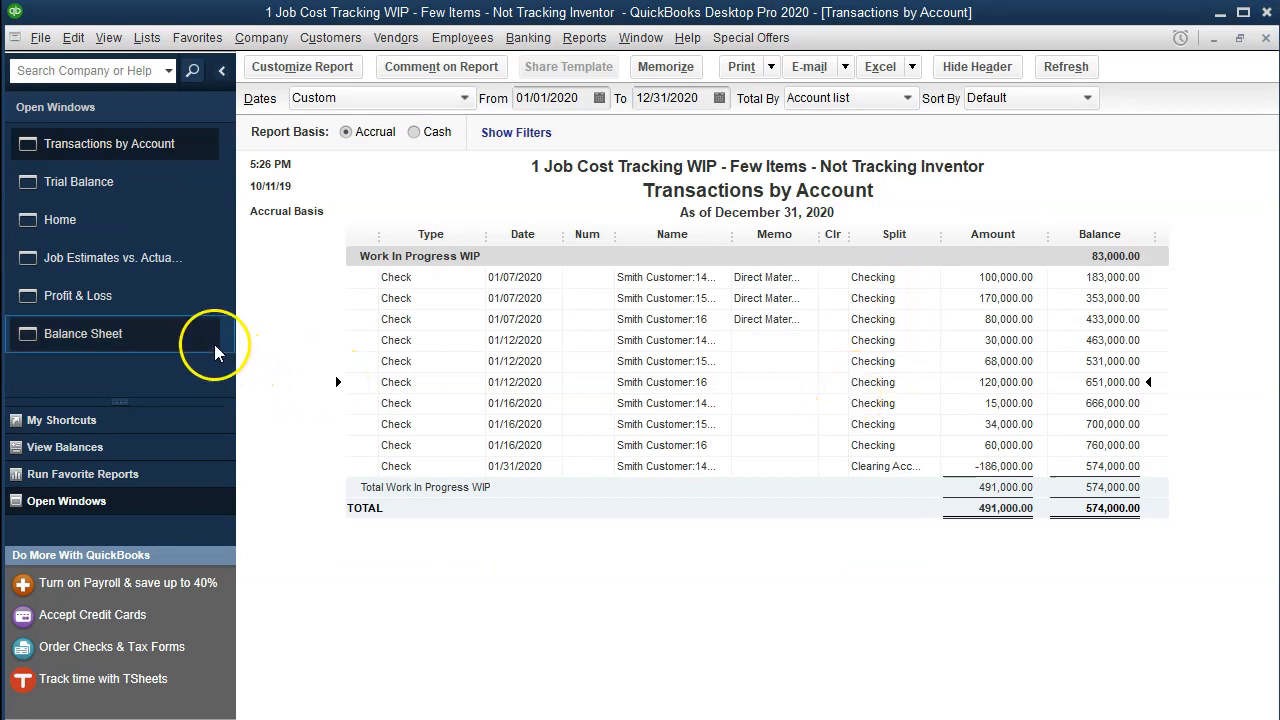
Run the Job Estimates vs. Actuals Detail report for job 14 - close after viewing the summary report.
click(143, 262)
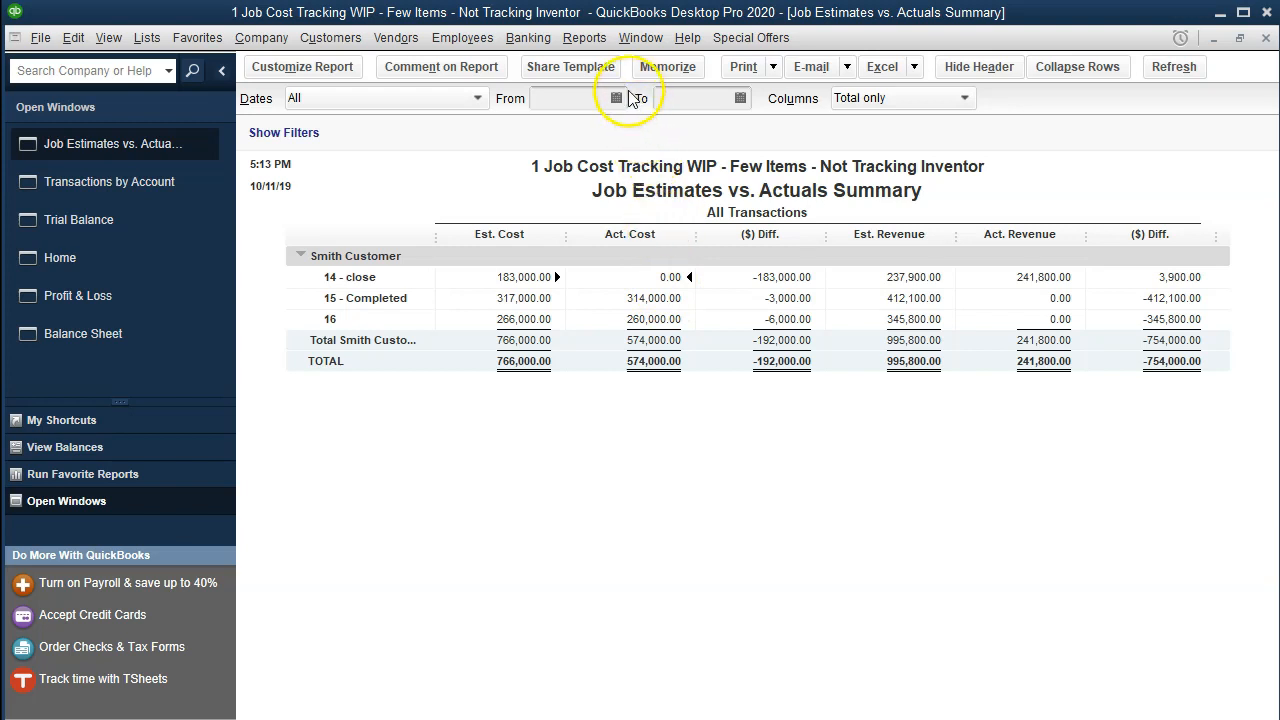
click(584, 37)
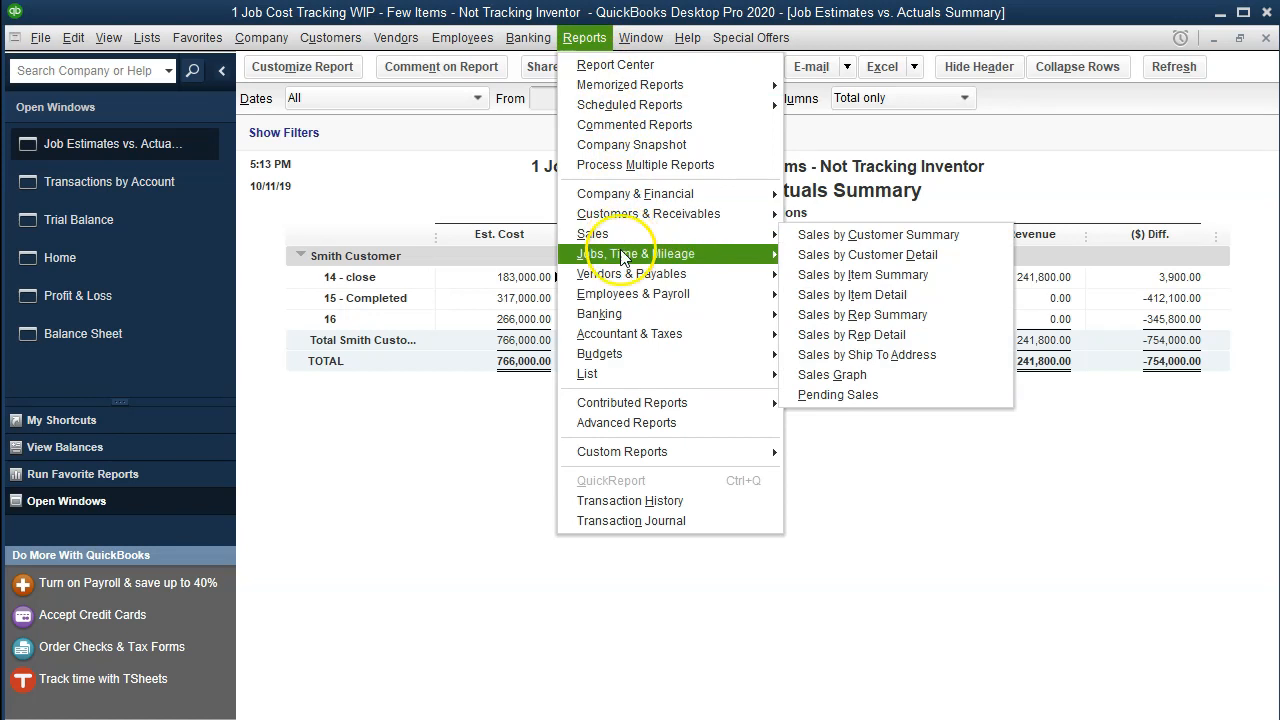
mouse_move(623, 254)
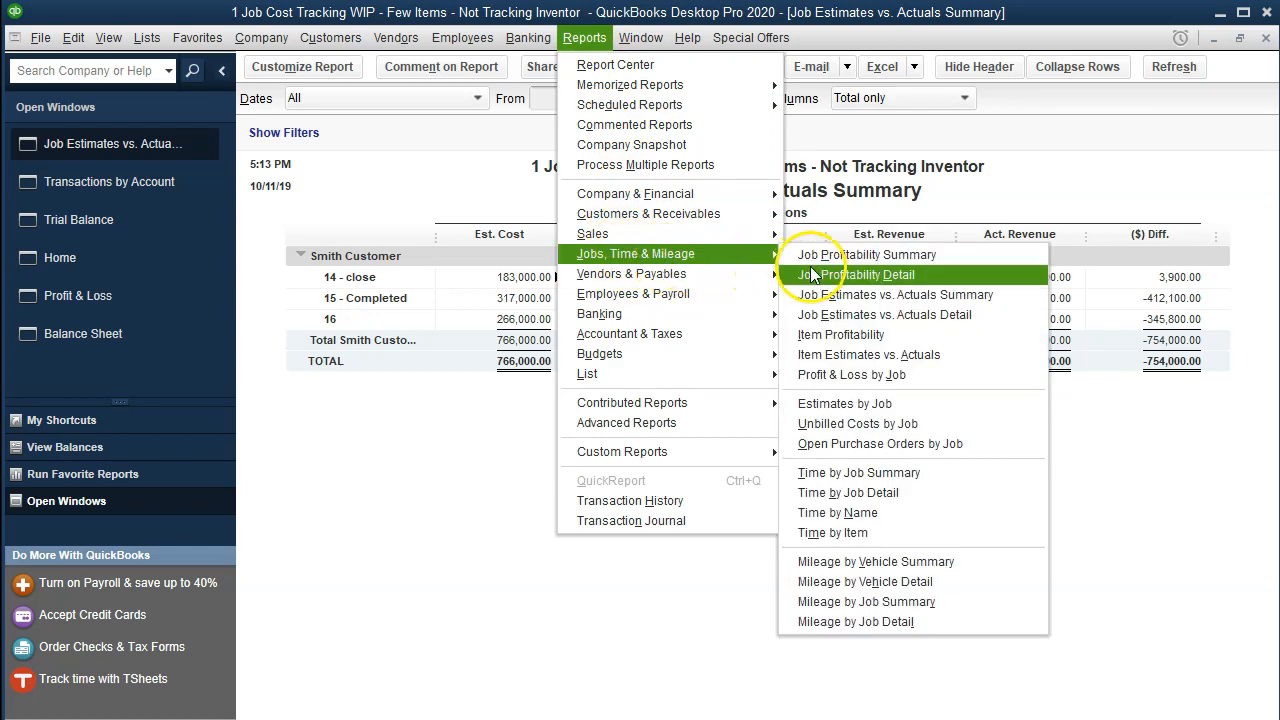
click(914, 322)
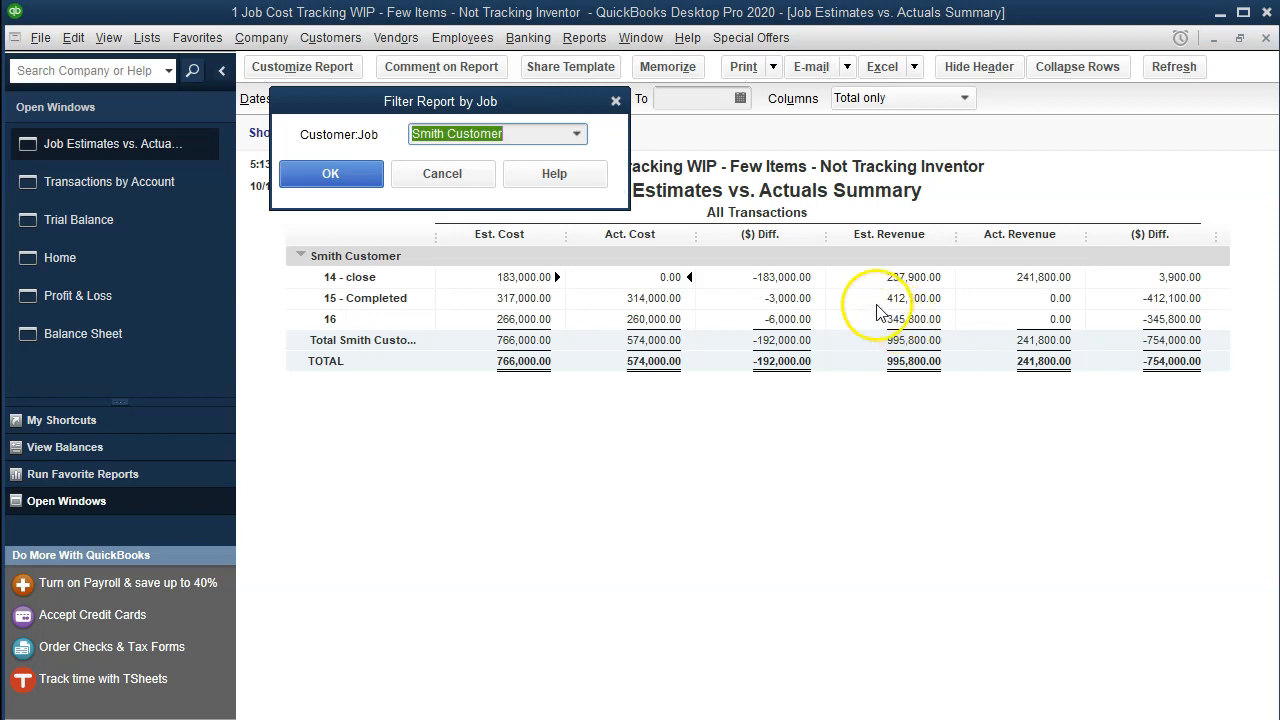
click(577, 133)
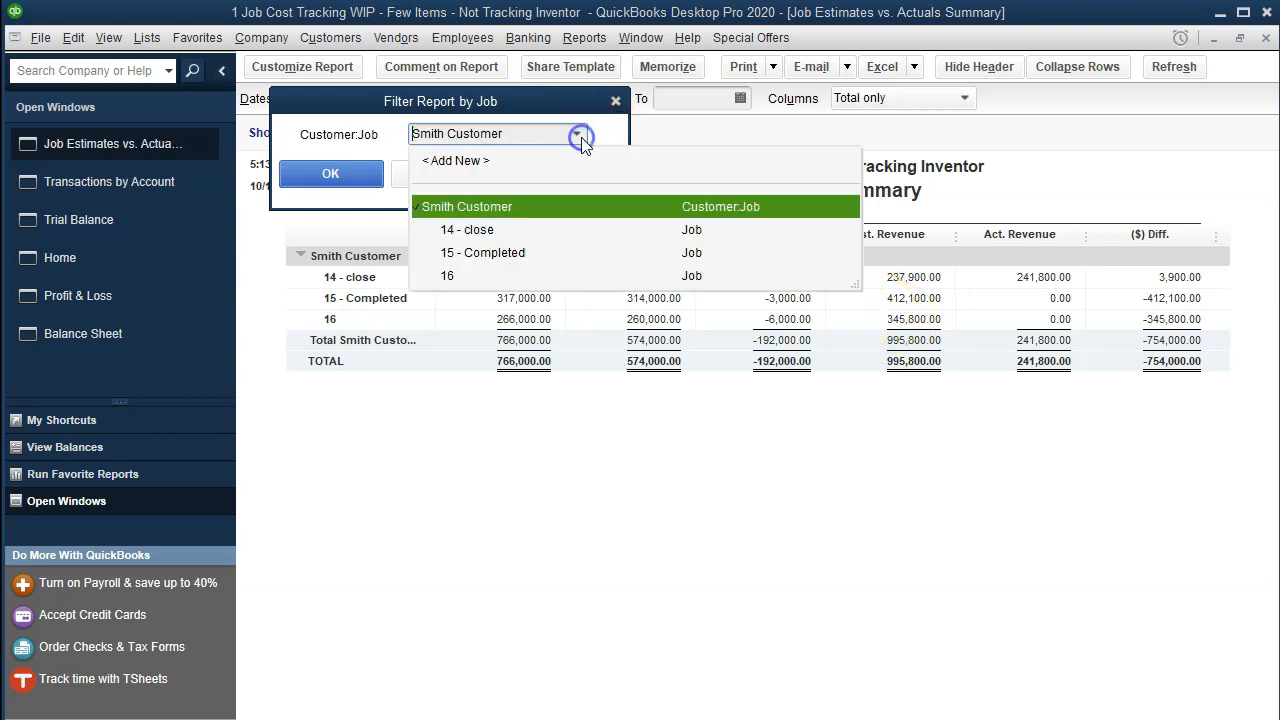
click(500, 231)
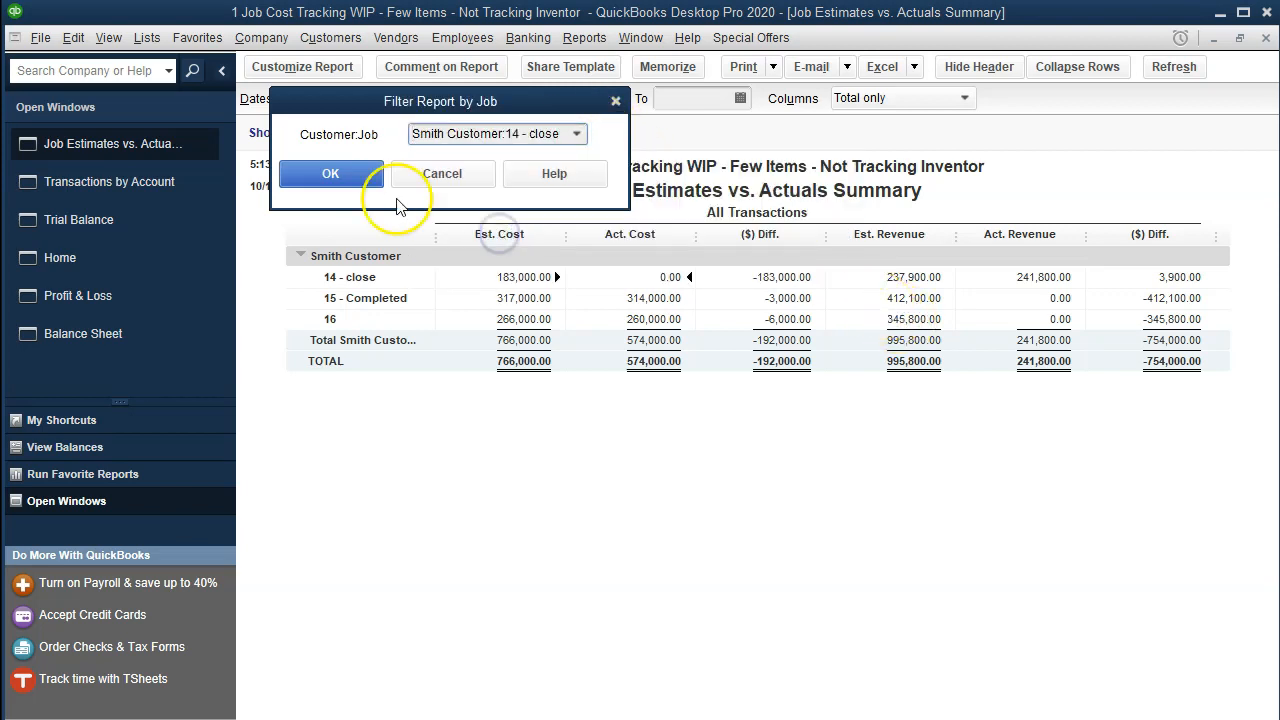
click(330, 174)
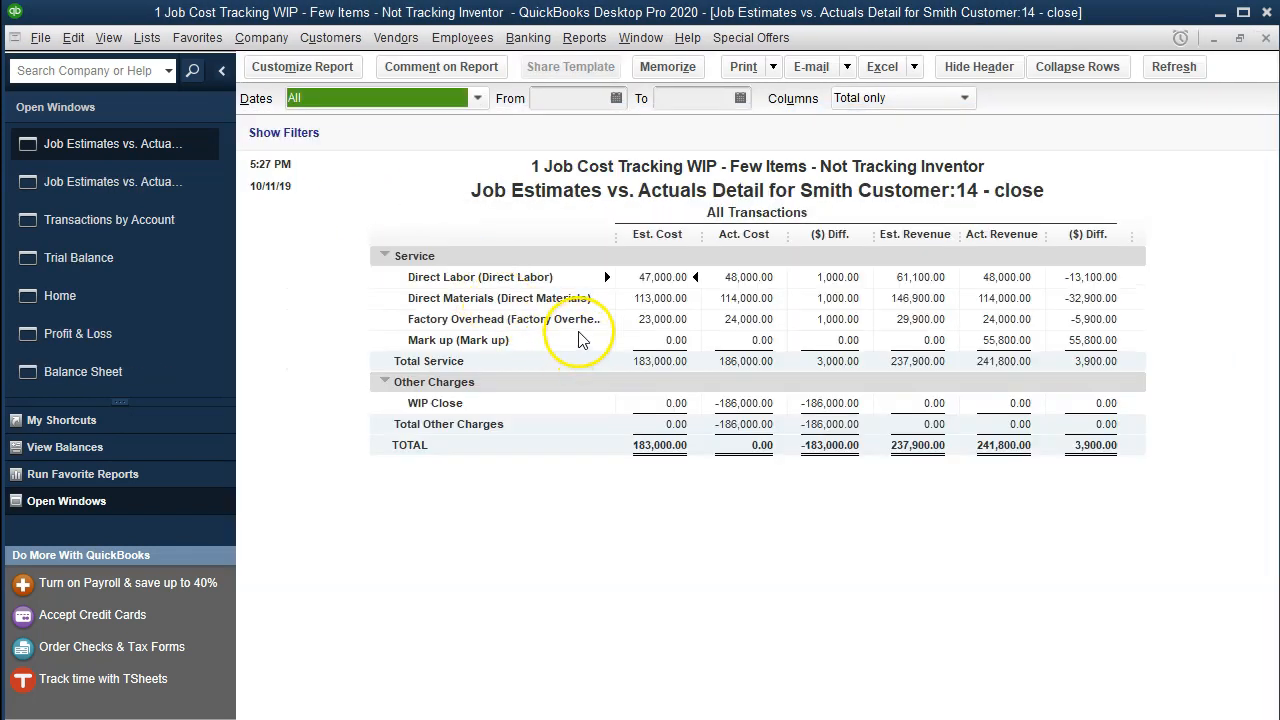
Examine job 14's actual costs line by line, from Direct Labor through the WIP Close charge and the total.
click(730, 278)
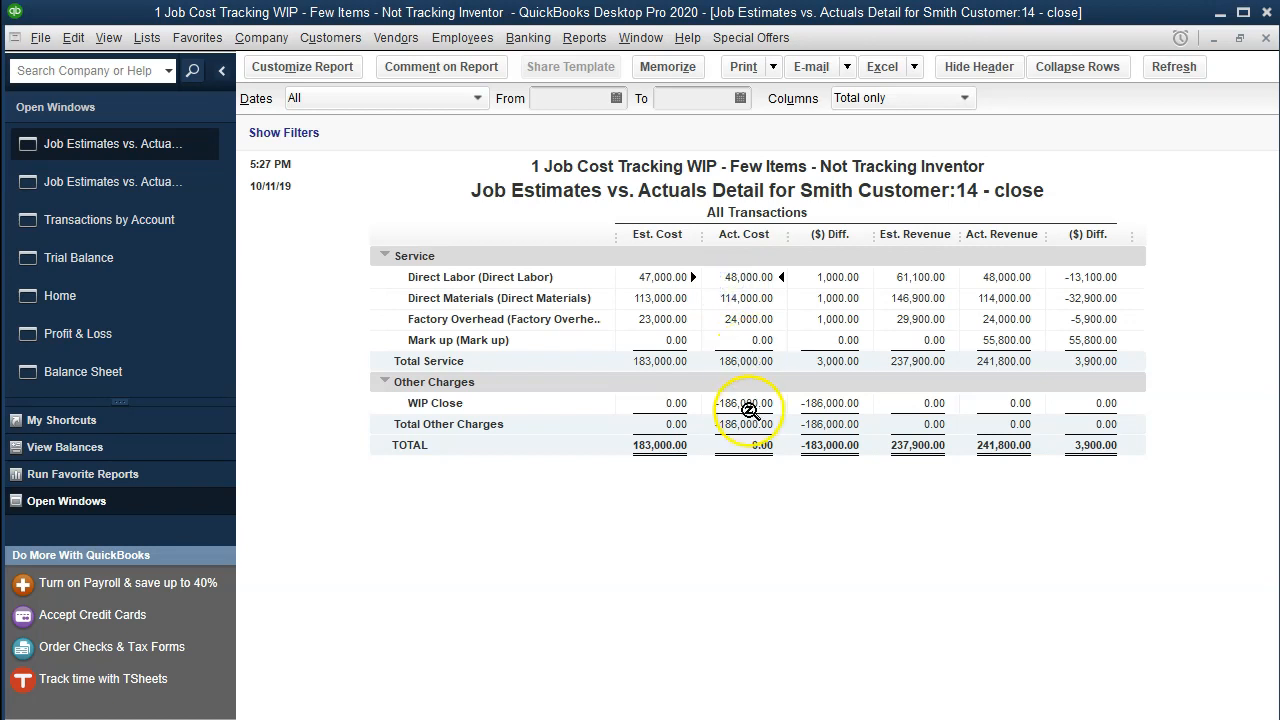
key(Down)
key(Down)
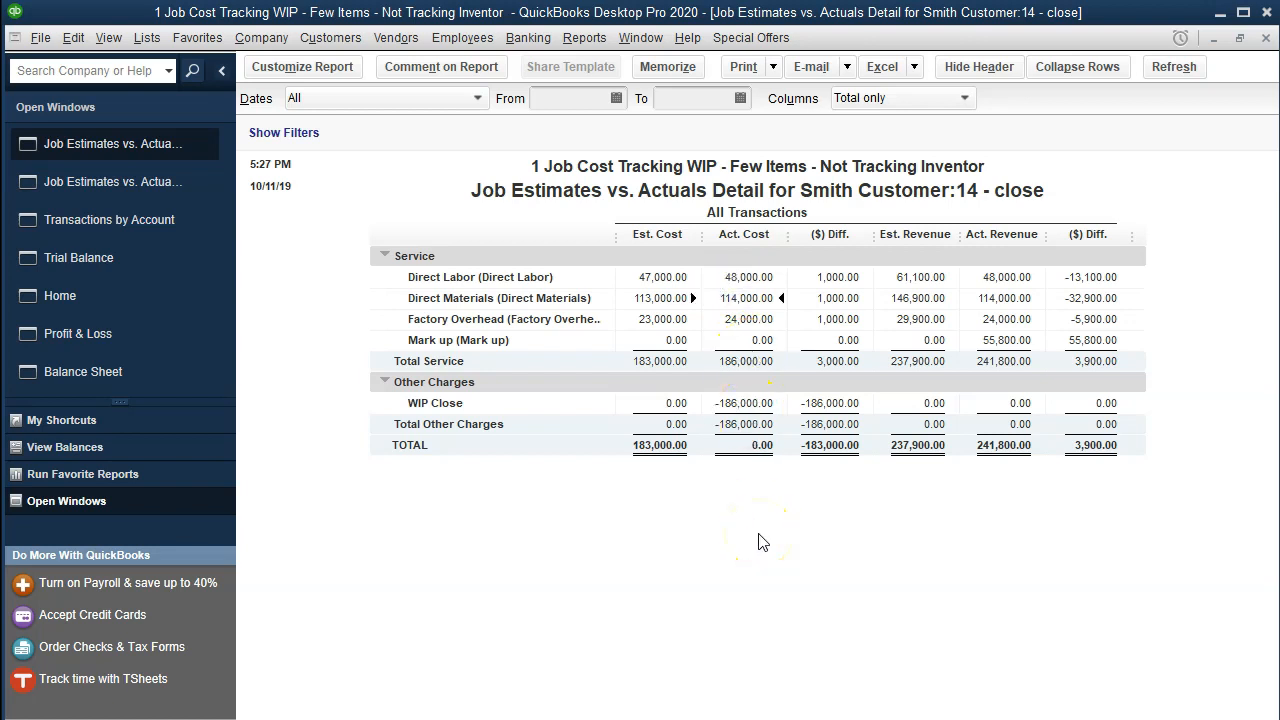
key(Down)
key(Down)
key(Down)
key(Down)
key(Down)
Browse back through the written checks to the 01/16/2020 Factory Overhead check with item lines for jobs 14, 15 and 16.
click(71, 302)
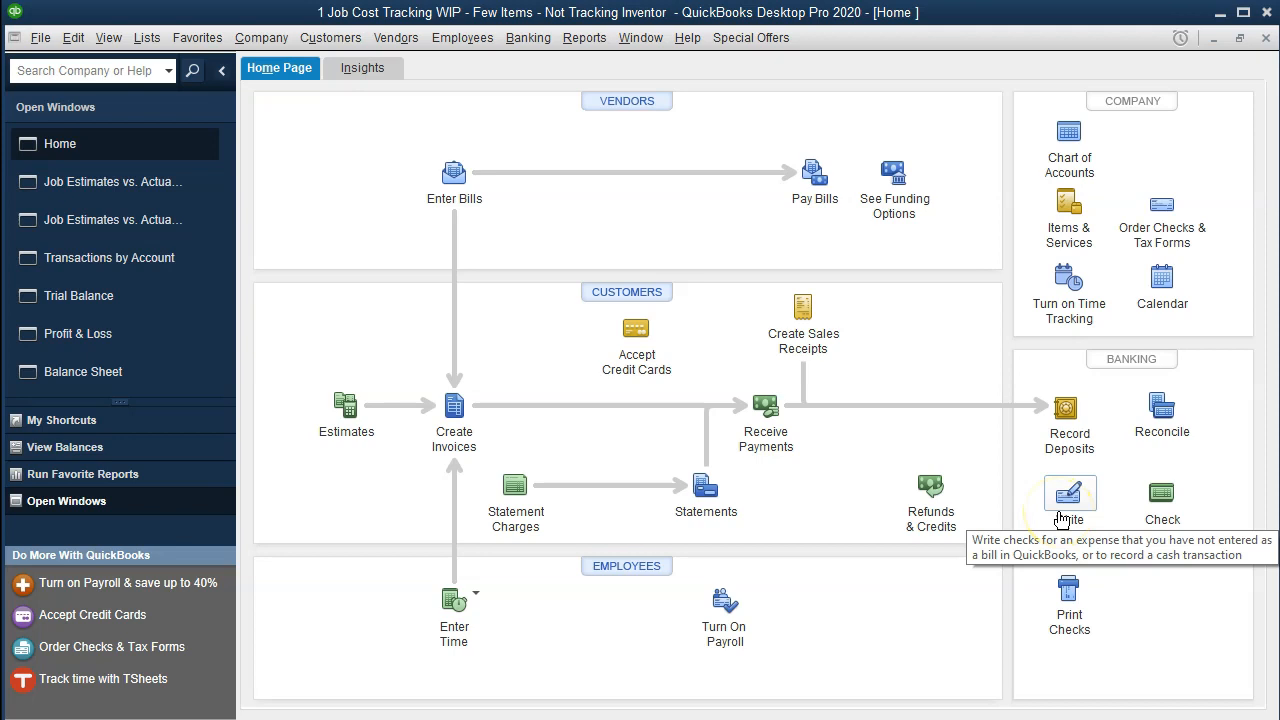
click(1066, 500)
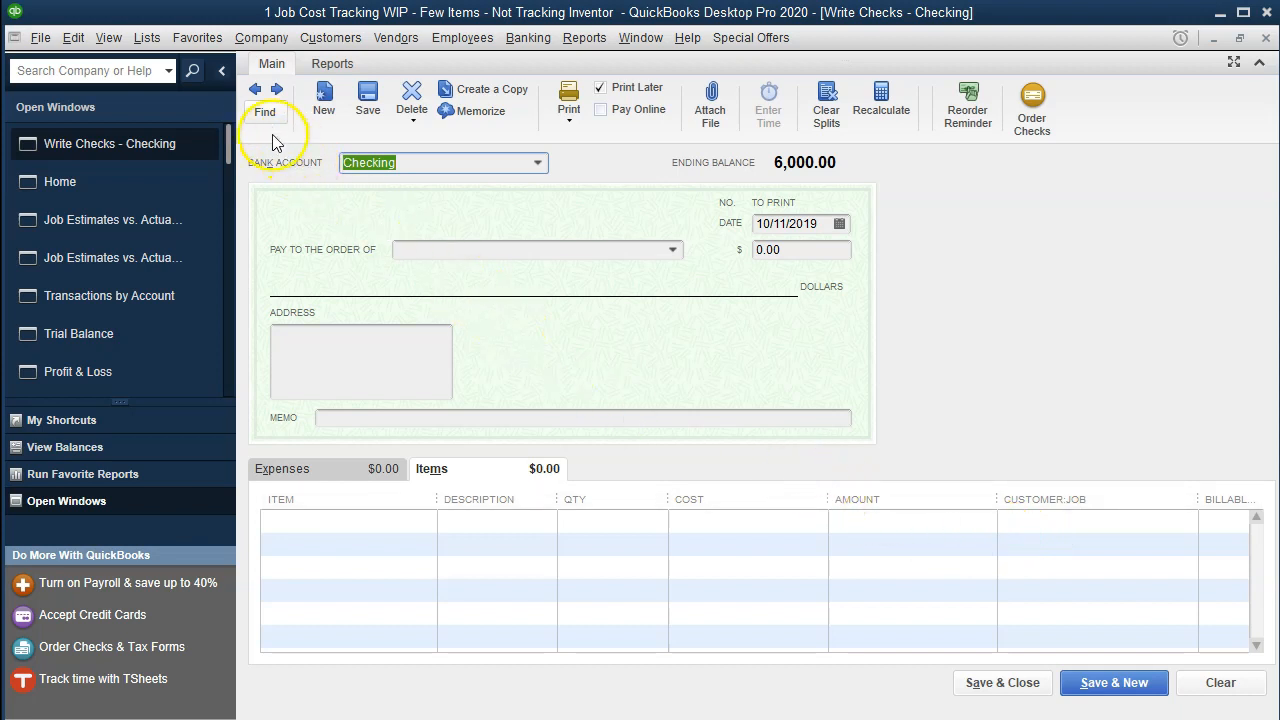
click(256, 90)
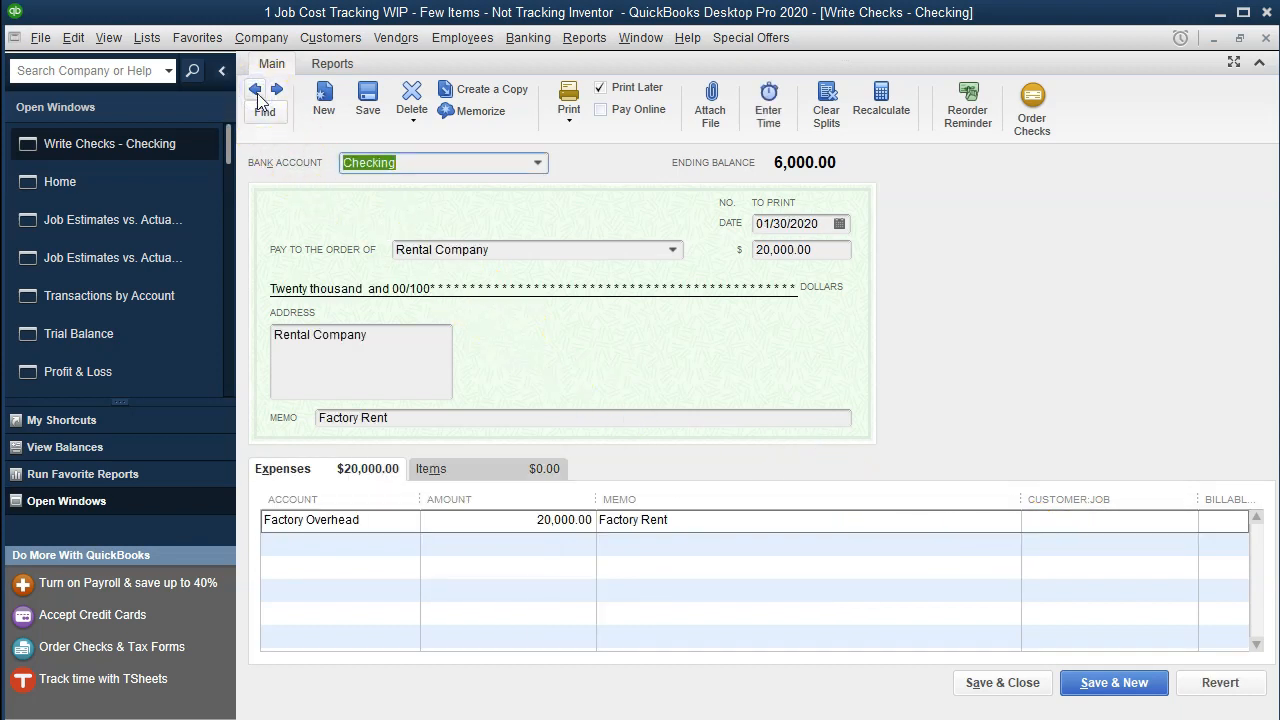
click(256, 90)
click(256, 90)
click(256, 90)
click(256, 90)
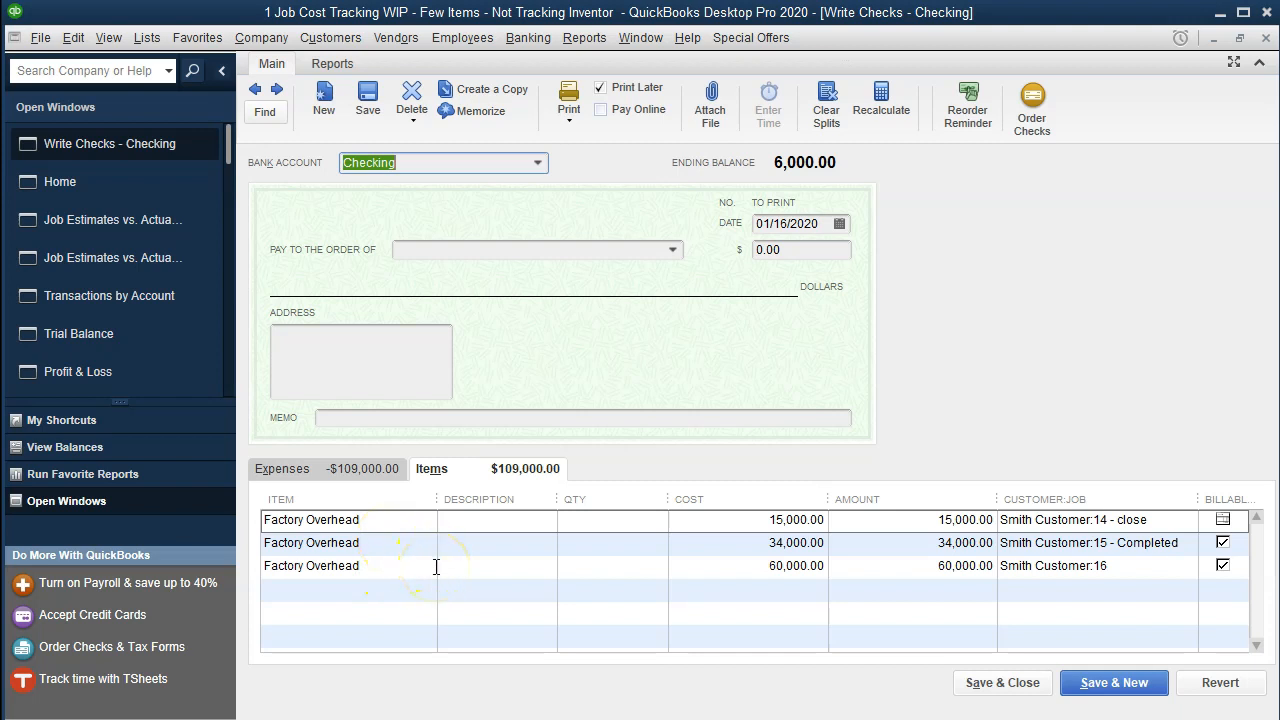
Compare the 01/16/2020 check's Factory Overhead expense line with its item lines by job, and close the check.
click(345, 468)
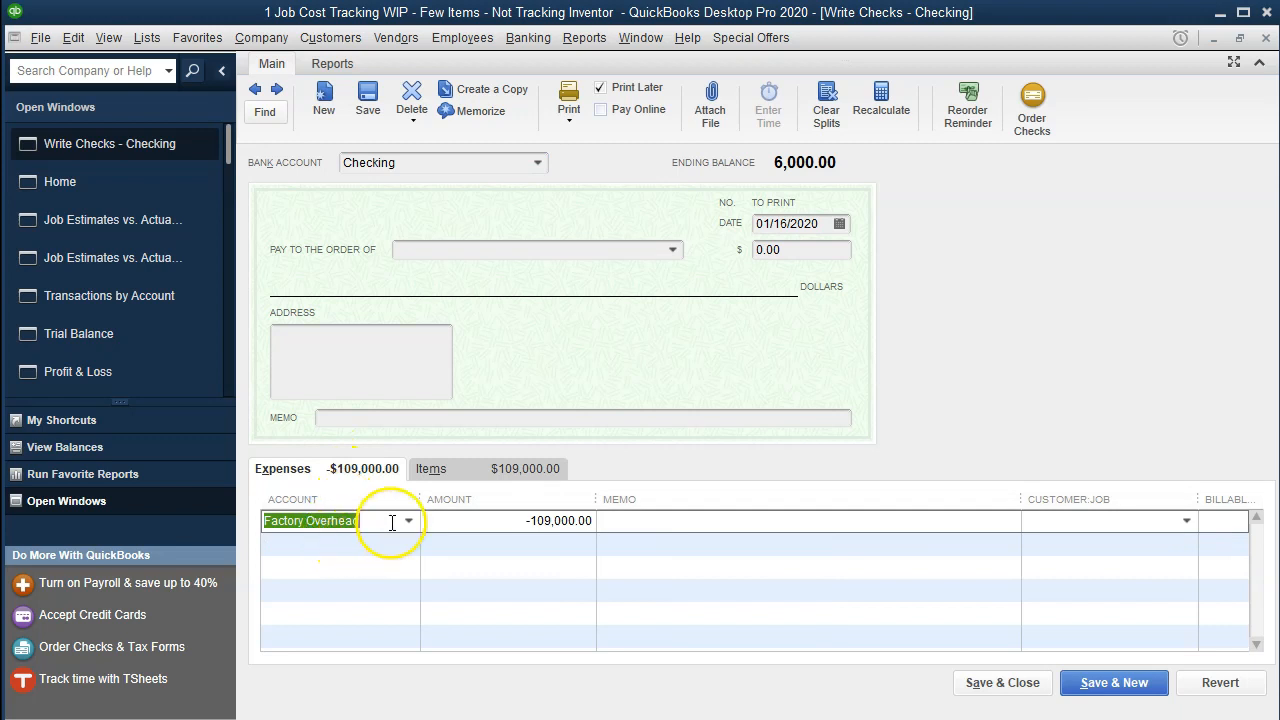
click(450, 480)
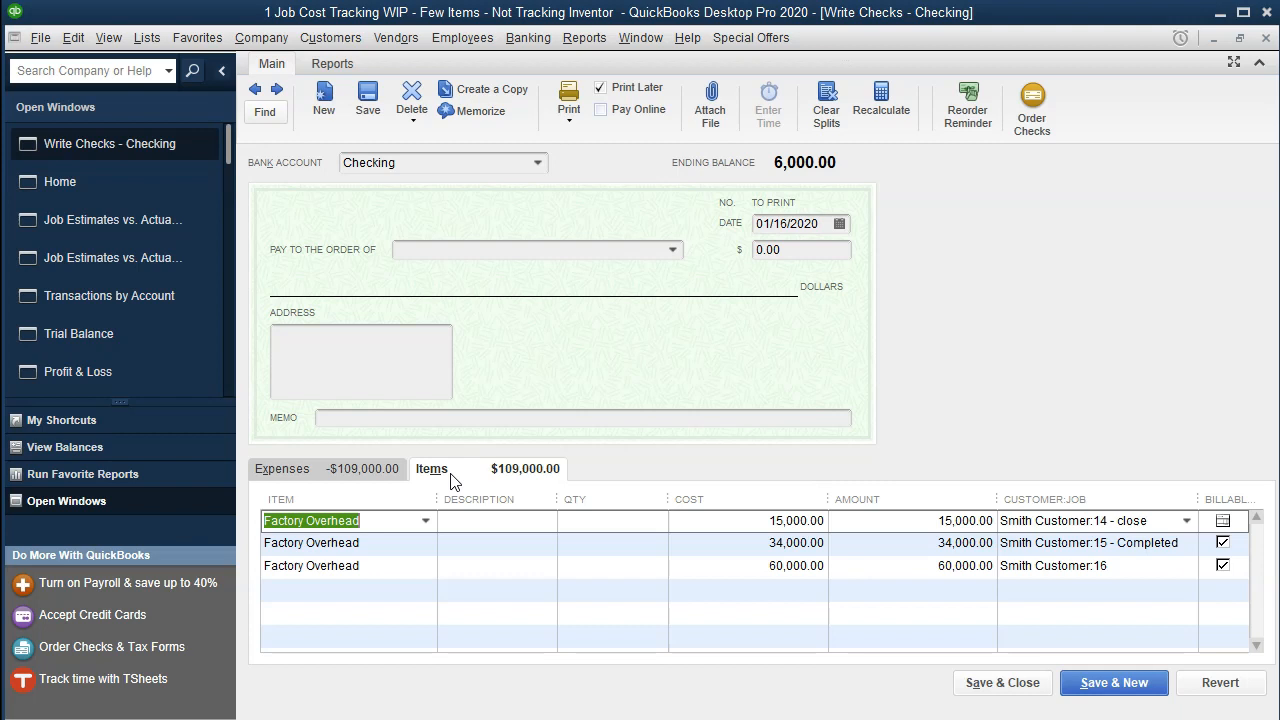
click(1261, 38)
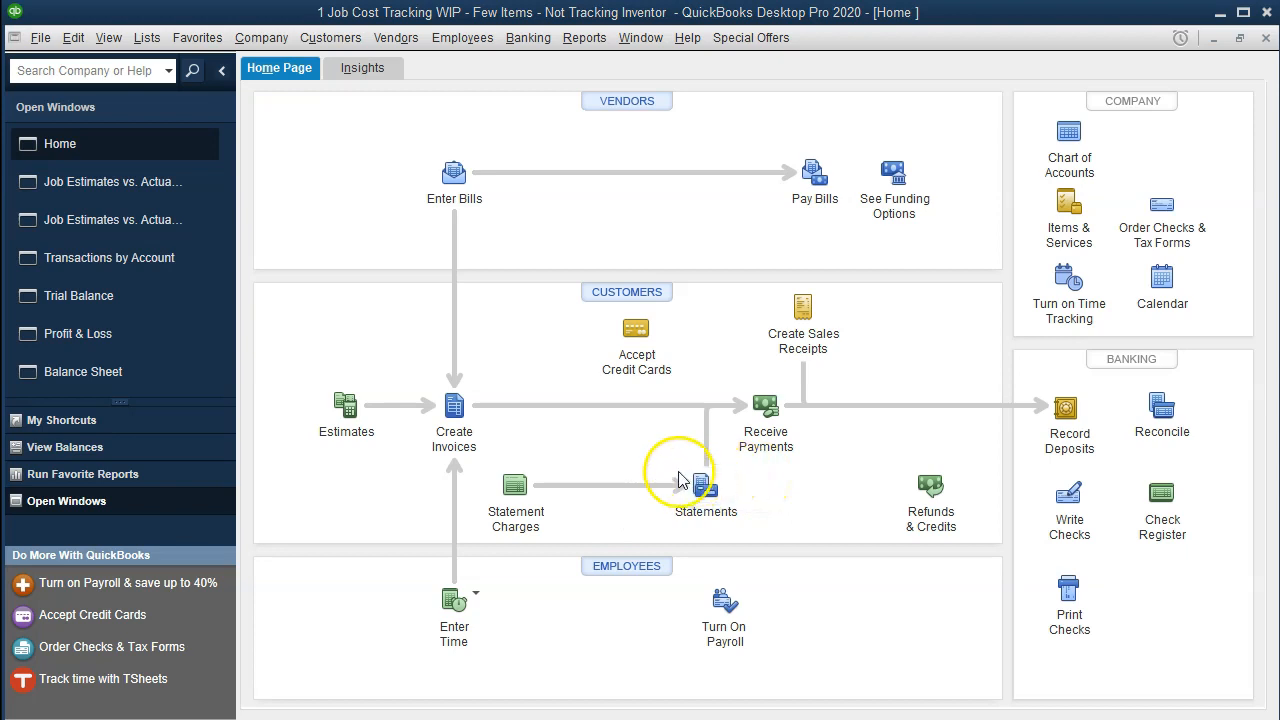
Examine the item lines of invoice 1 for job 14 - close, including the Mark up line, and close the invoice.
click(462, 432)
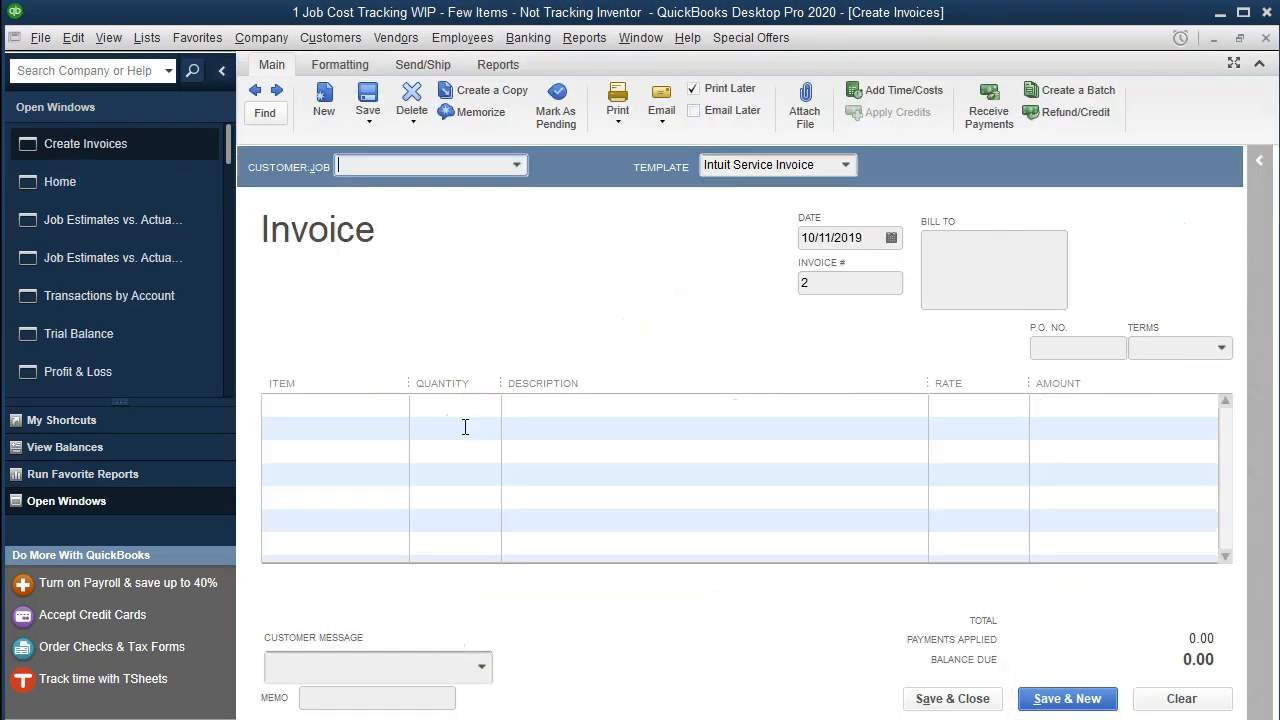
click(256, 90)
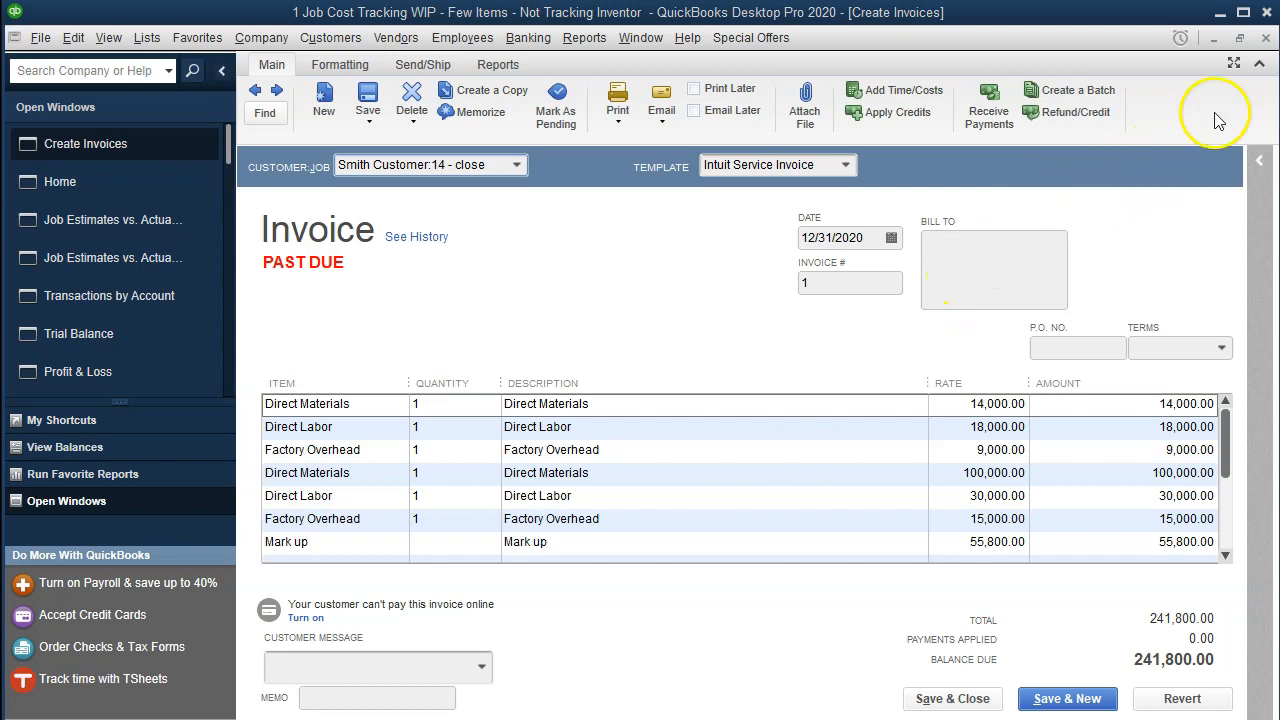
click(1265, 38)
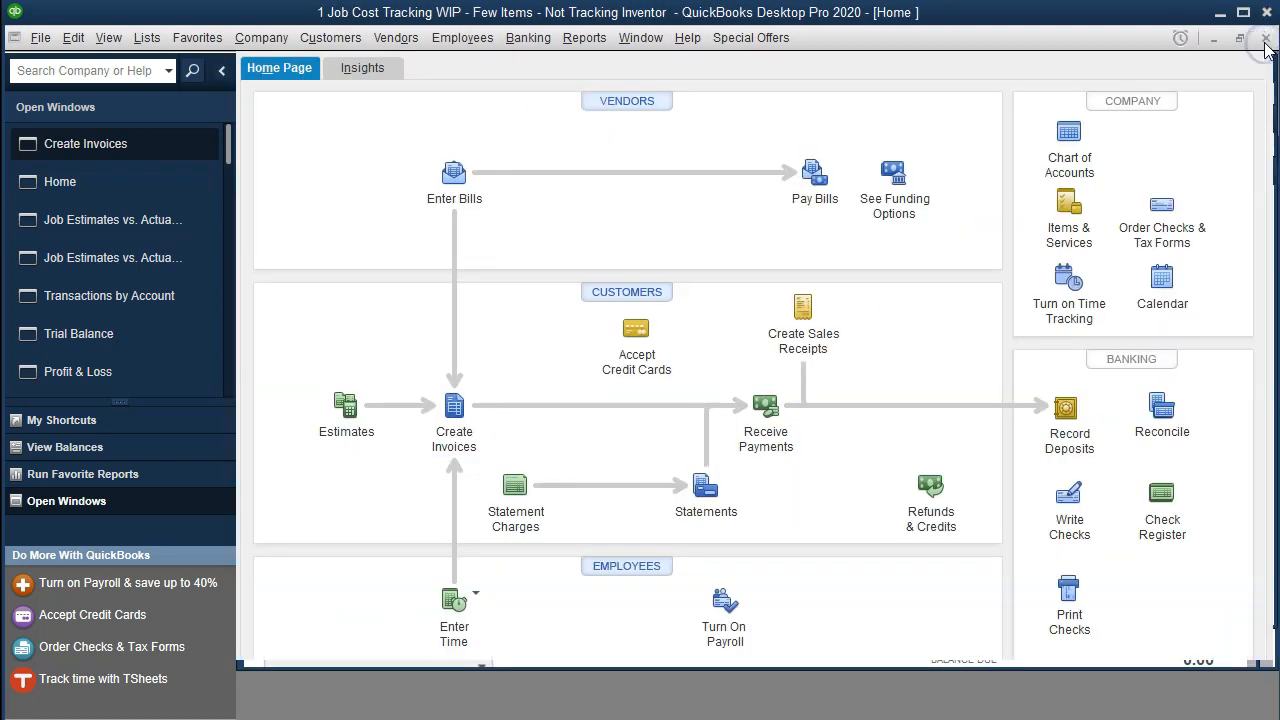
Run the Item Profitability report and examine the actual costs and revenue by item, from Direct Labor through the totals.
click(600, 40)
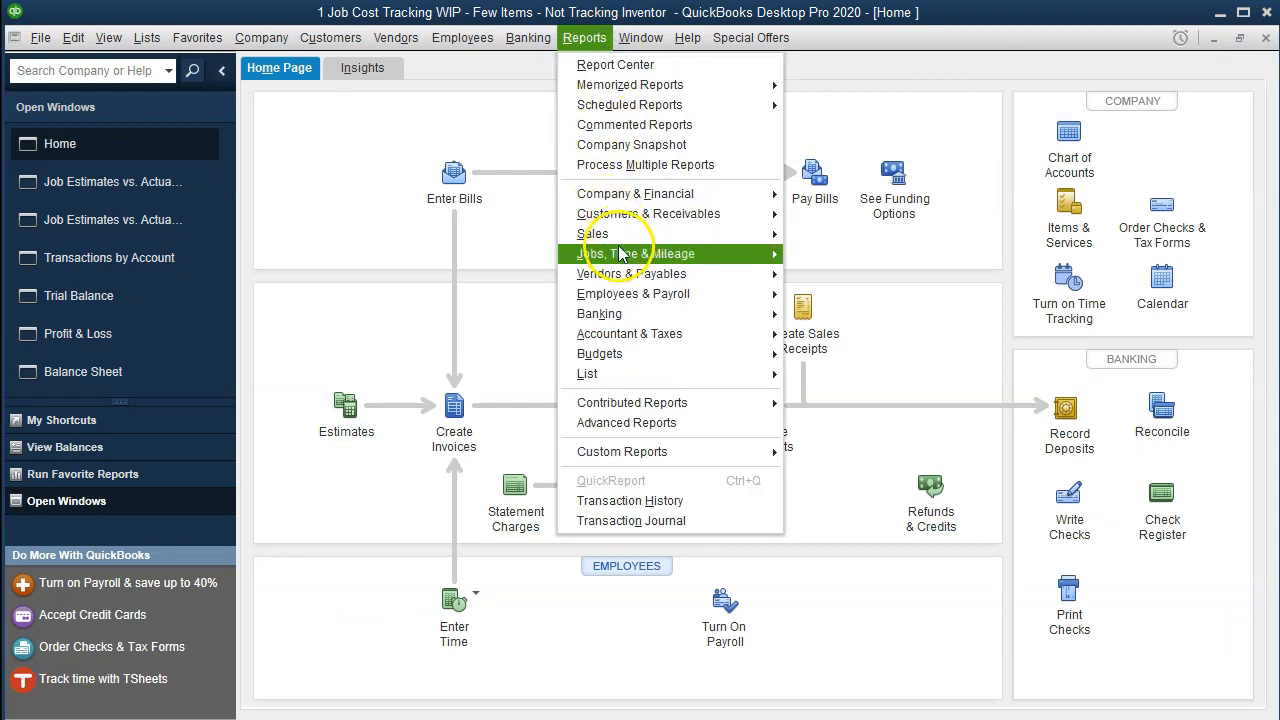
mouse_move(624, 261)
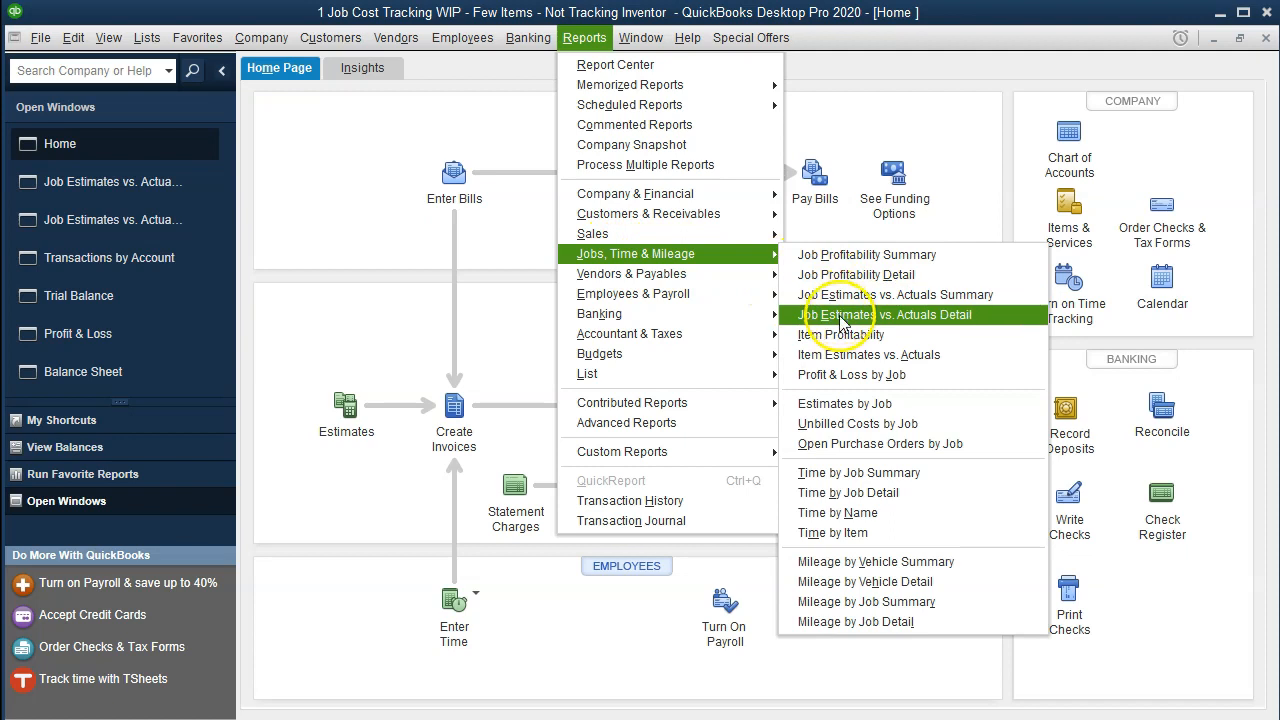
click(893, 336)
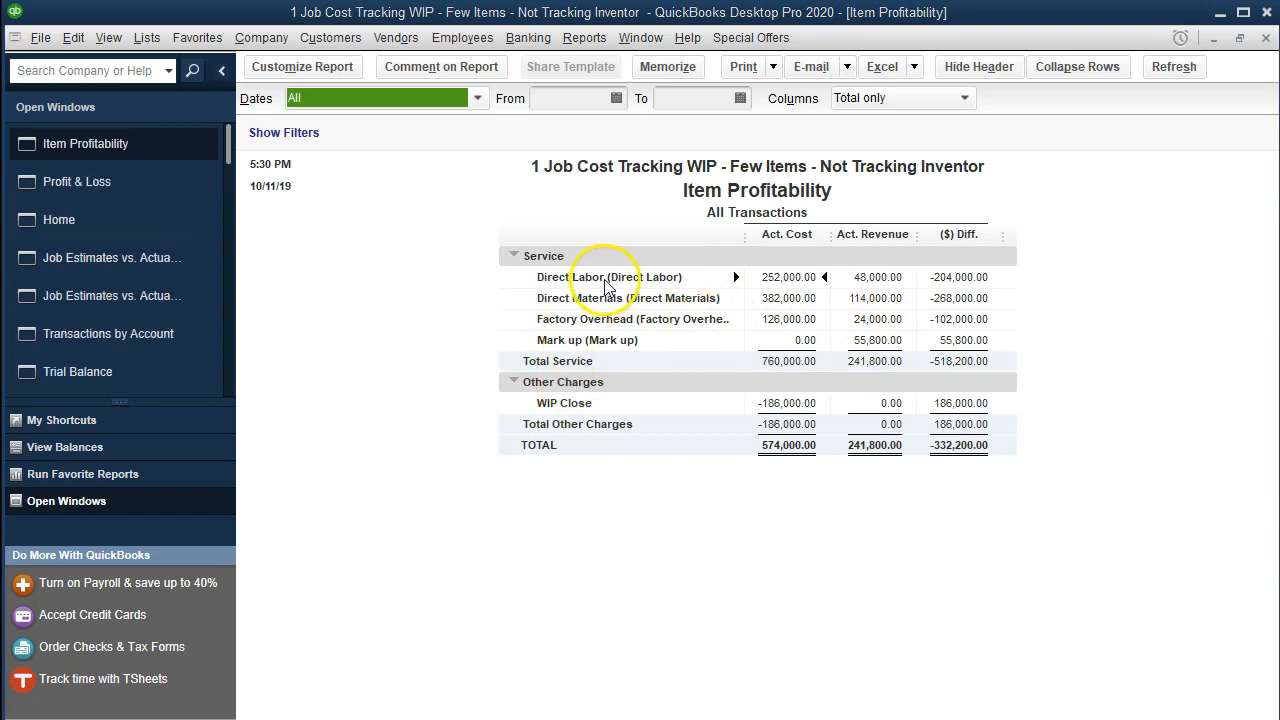
click(605, 287)
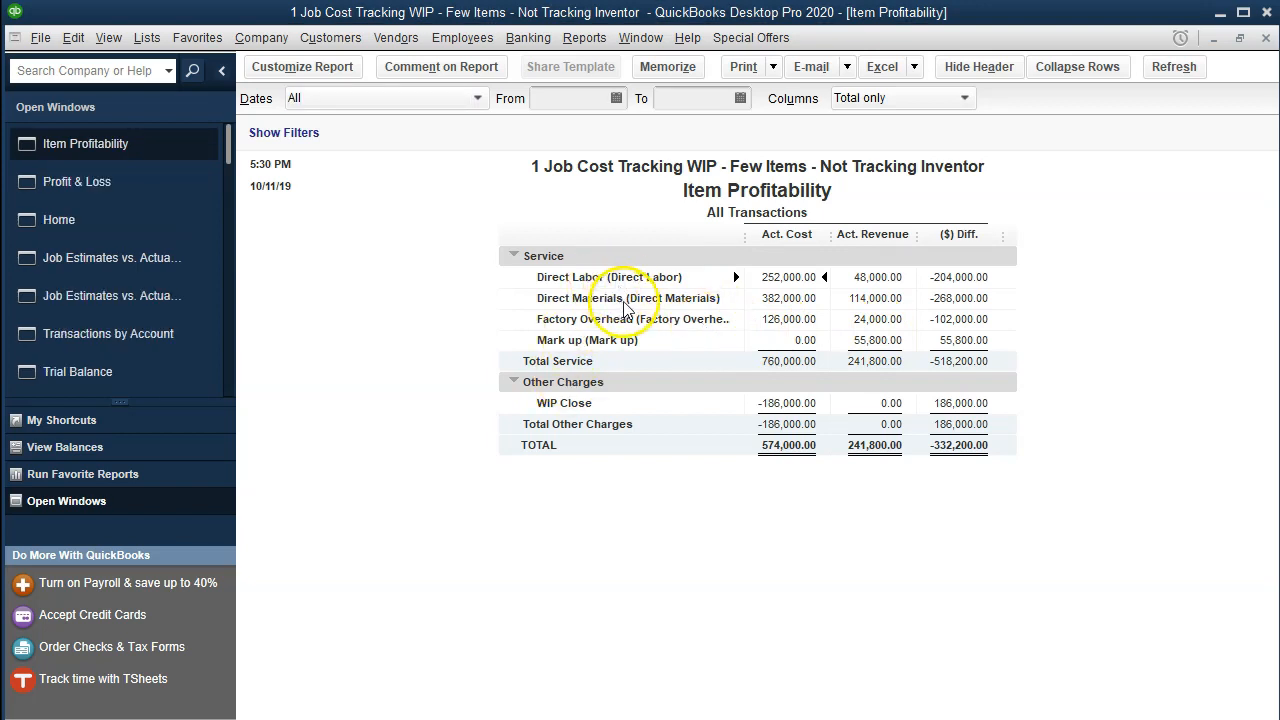
click(858, 363)
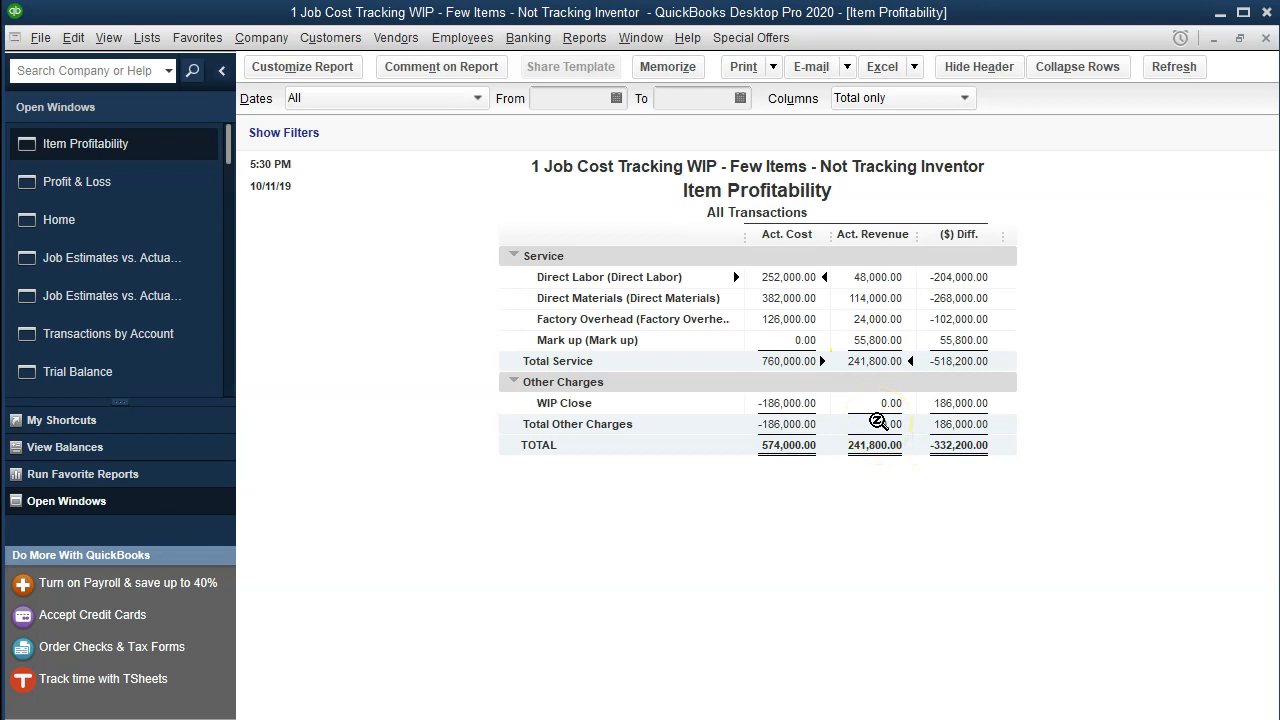
Review the open Profit & Loss and Trial Balance reports against the item profitability totals, and return to the home page.
click(155, 197)
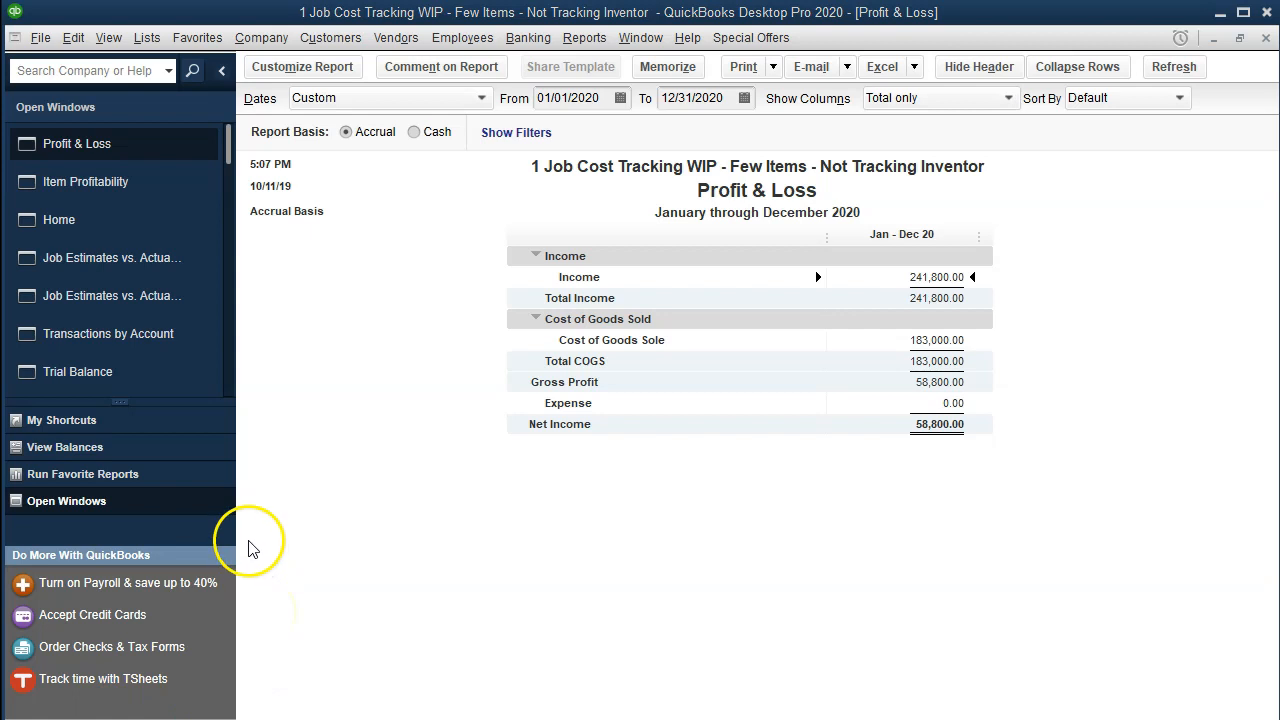
click(127, 386)
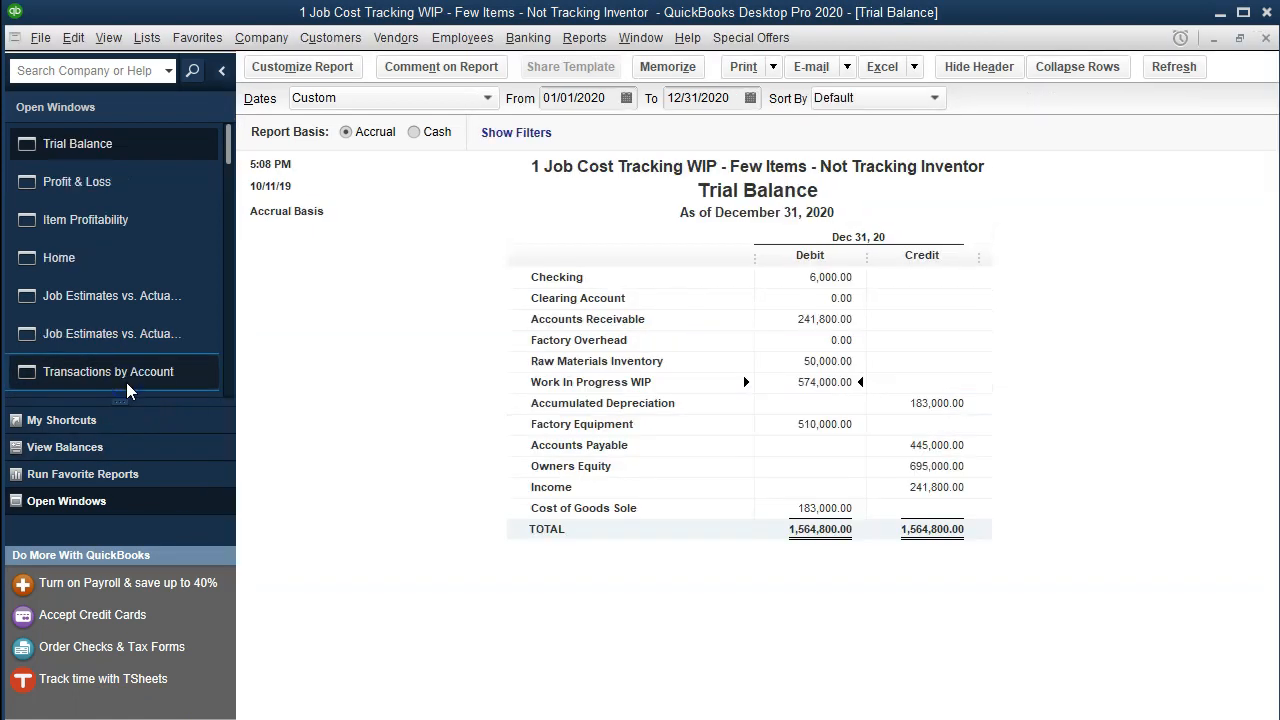
click(102, 258)
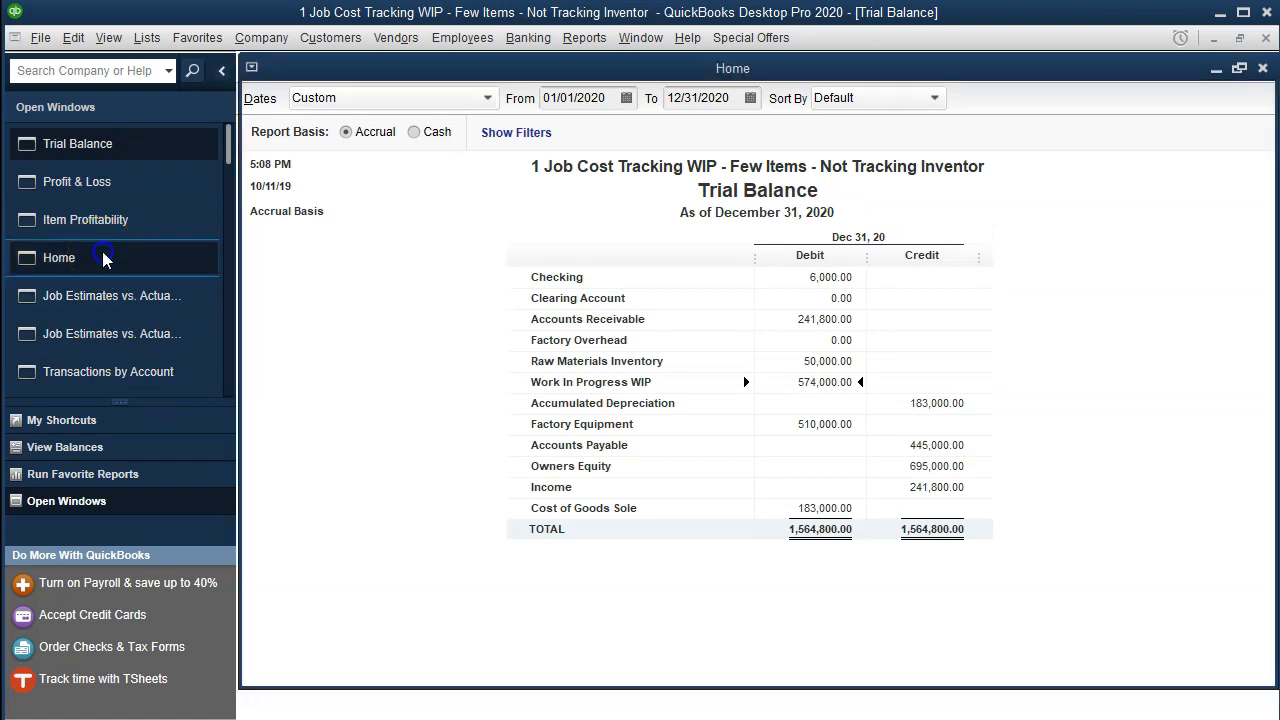